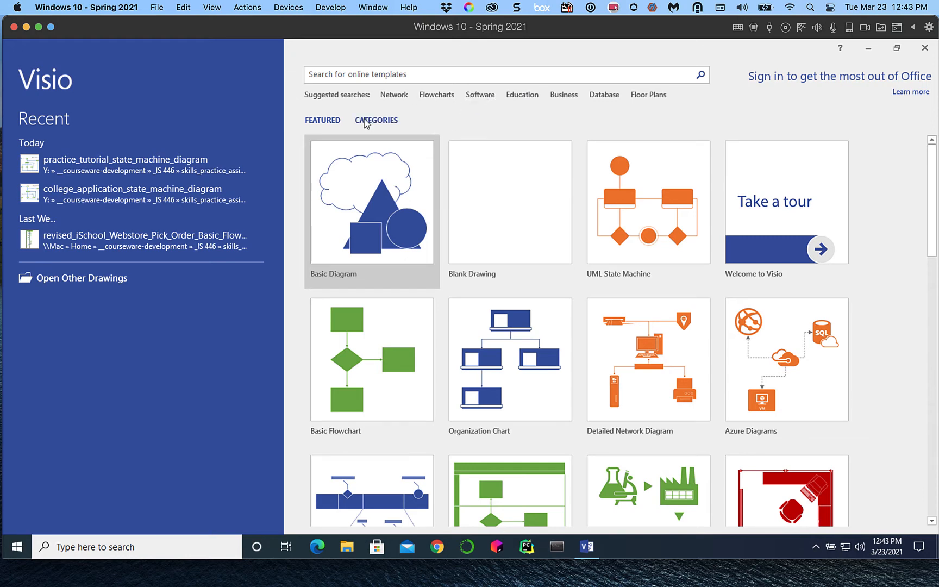
Create a new drawing from the UML State Machine template in the Software and Database category, using US Units
click(384, 123)
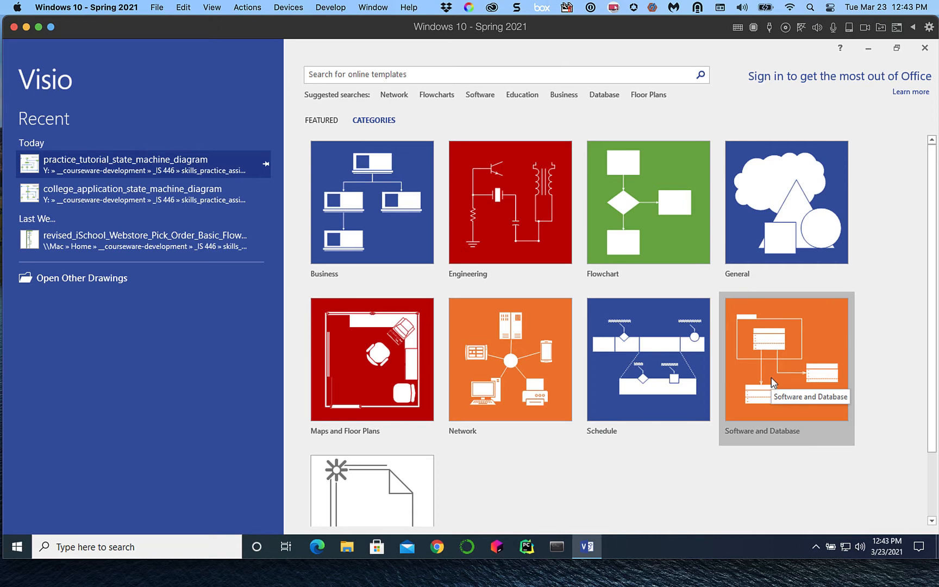
click(767, 343)
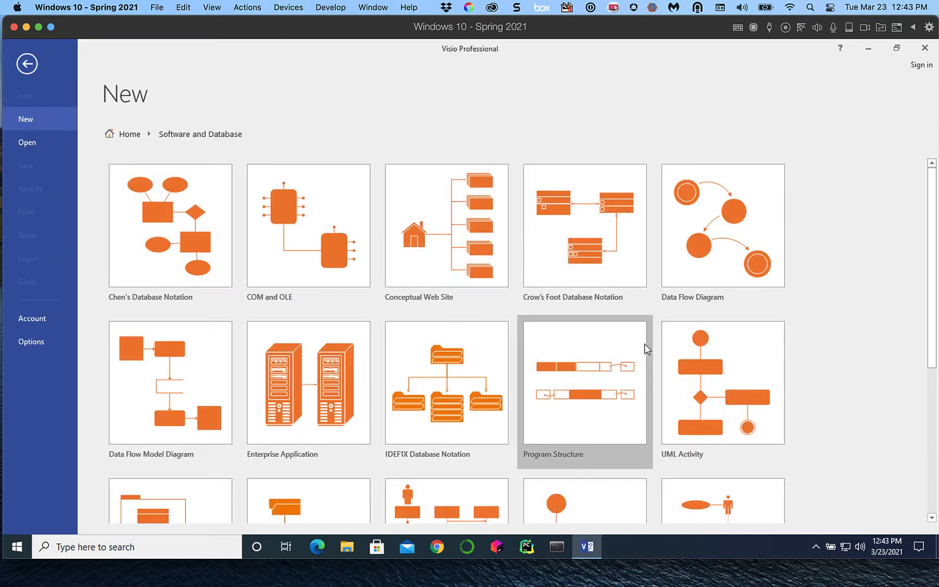
scroll(644, 348, down, 3)
scroll(660, 337, down, 1)
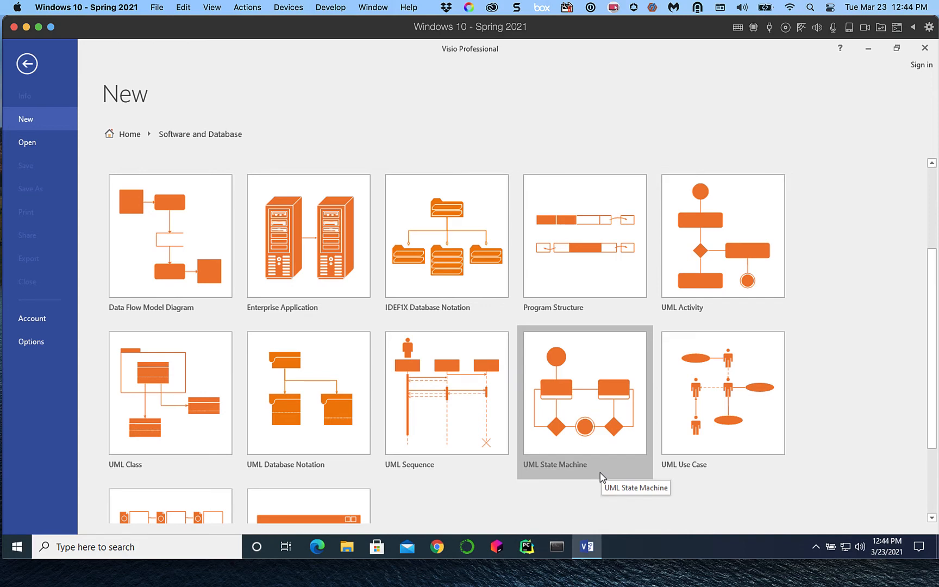
click(585, 394)
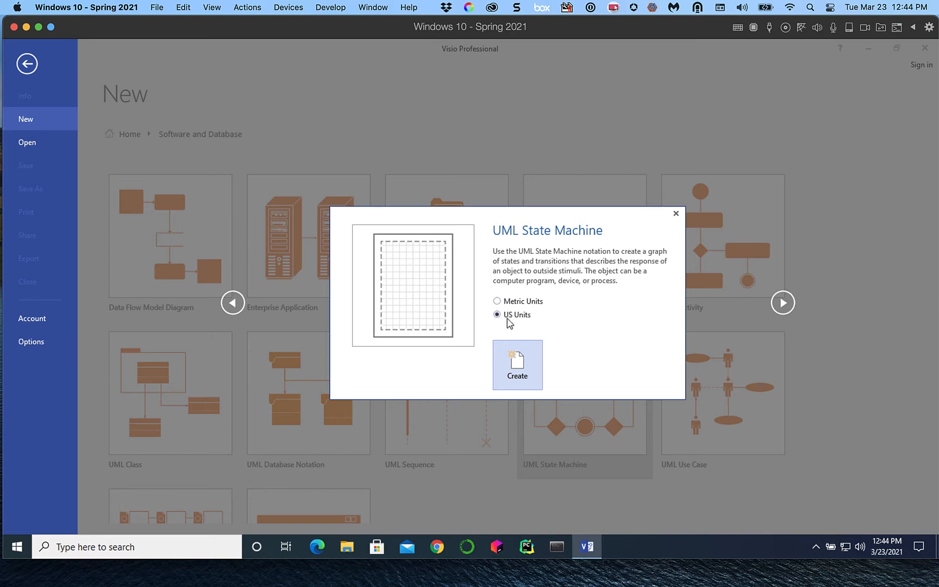
click(519, 379)
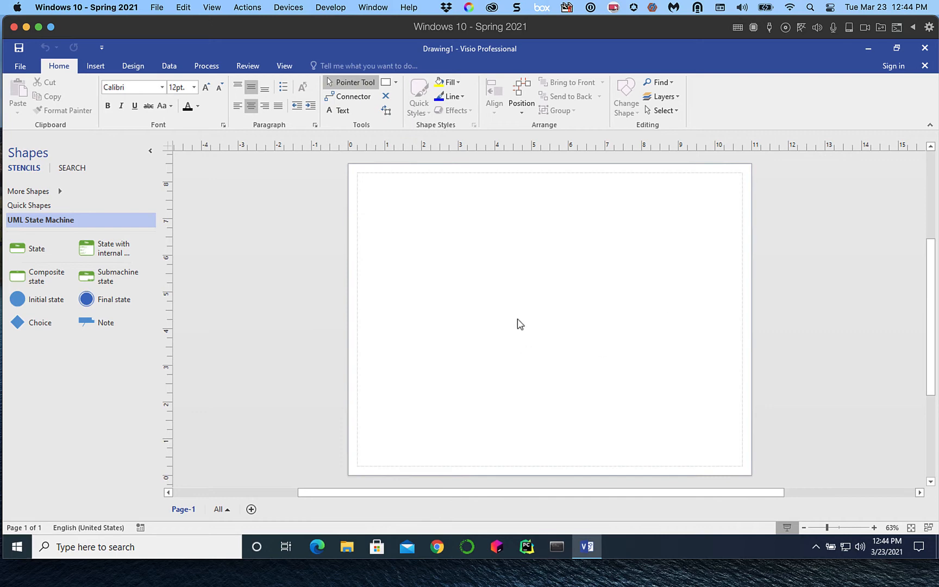
Check the page orientation options for the new drawing without changing them
scroll(370, 205, up, 3)
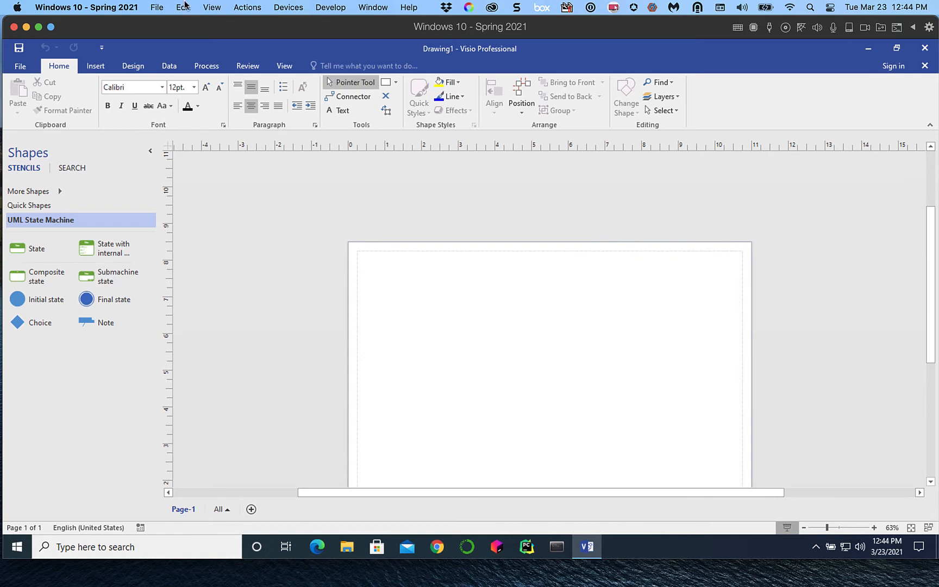
click(131, 67)
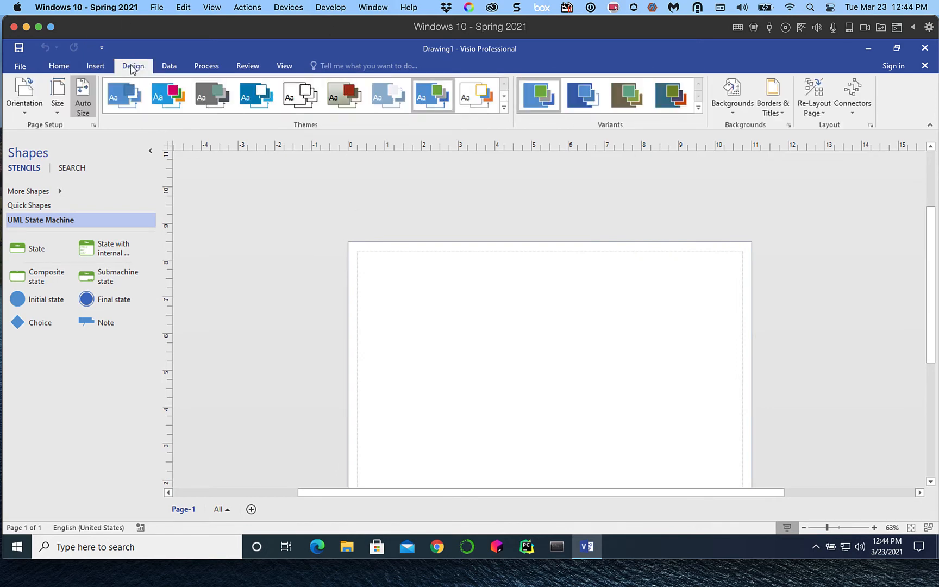
click(25, 110)
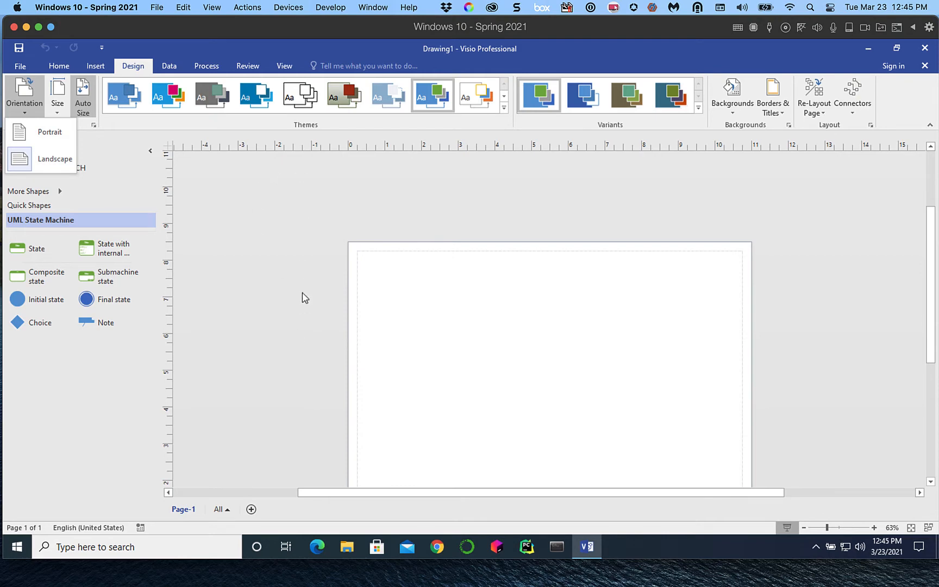
click(354, 359)
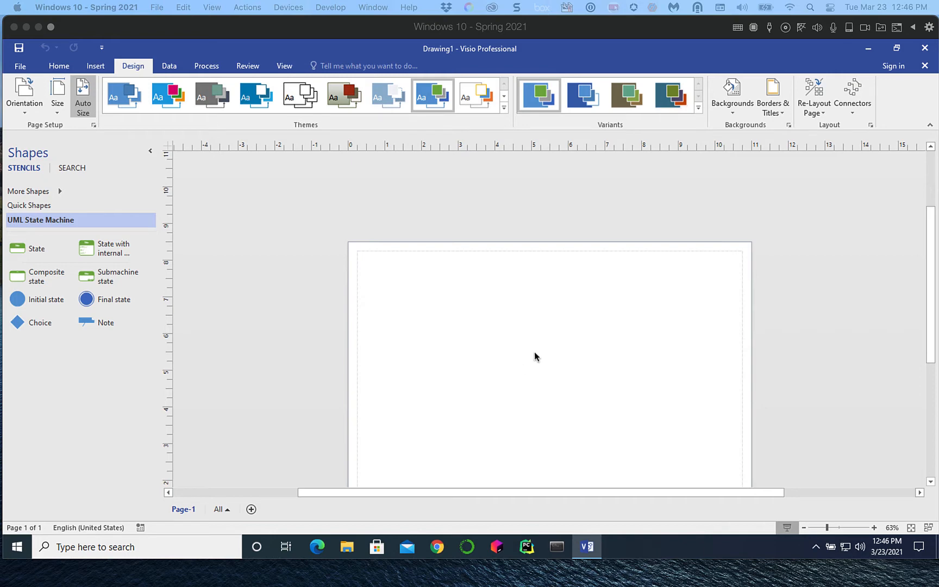
Review the reference diagram in college_application_state_machine_diagram.pdf in Acrobat, and move its window away to uncover the blank Visio drawing
click(856, 296)
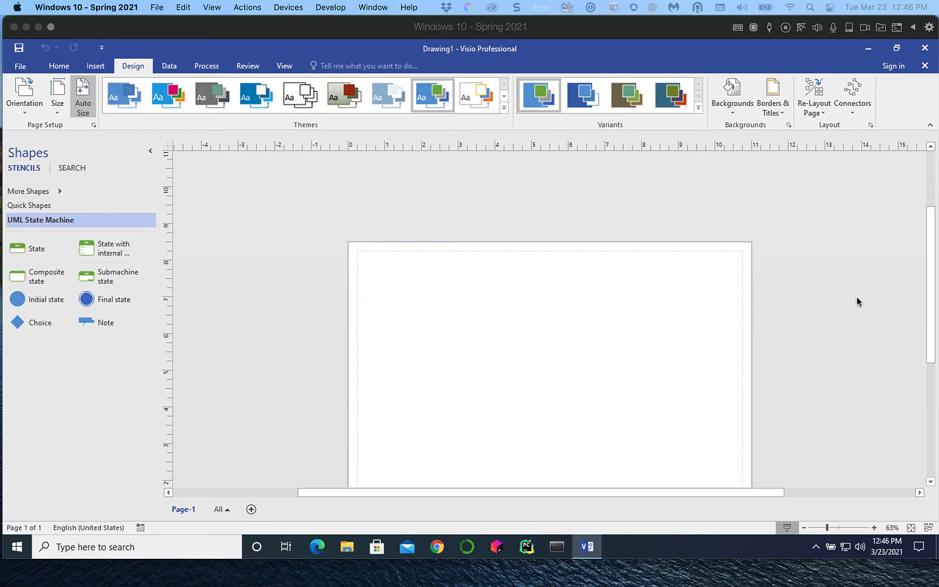
scroll(854, 276, down, 5)
scroll(854, 276, up, 3)
scroll(856, 282, down, 2)
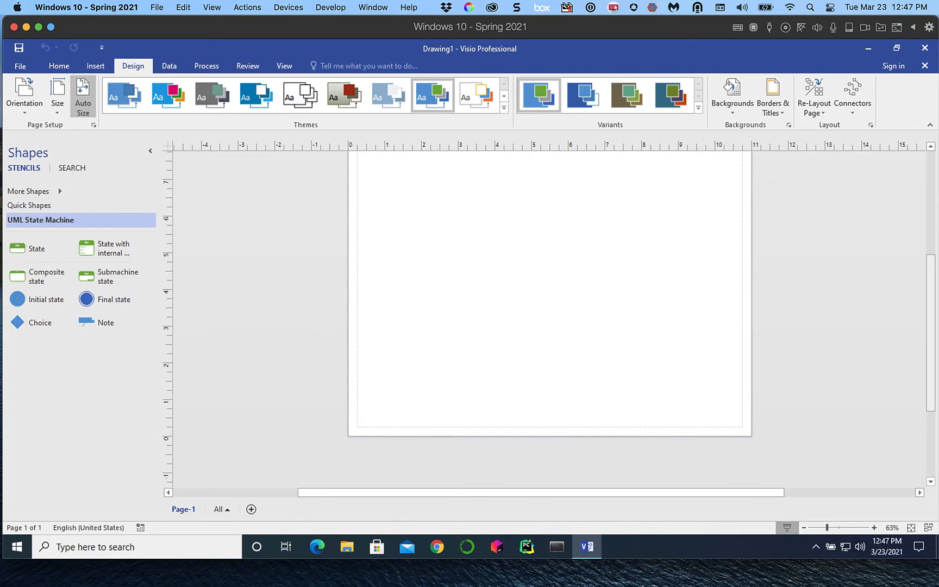
drag(938, 282, 780, 3)
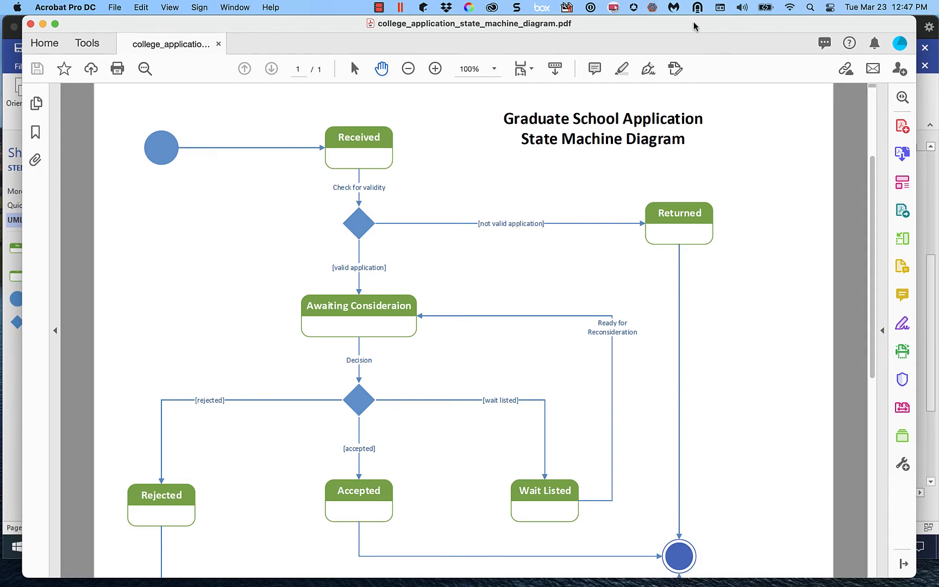
drag(695, 26, 938, 91)
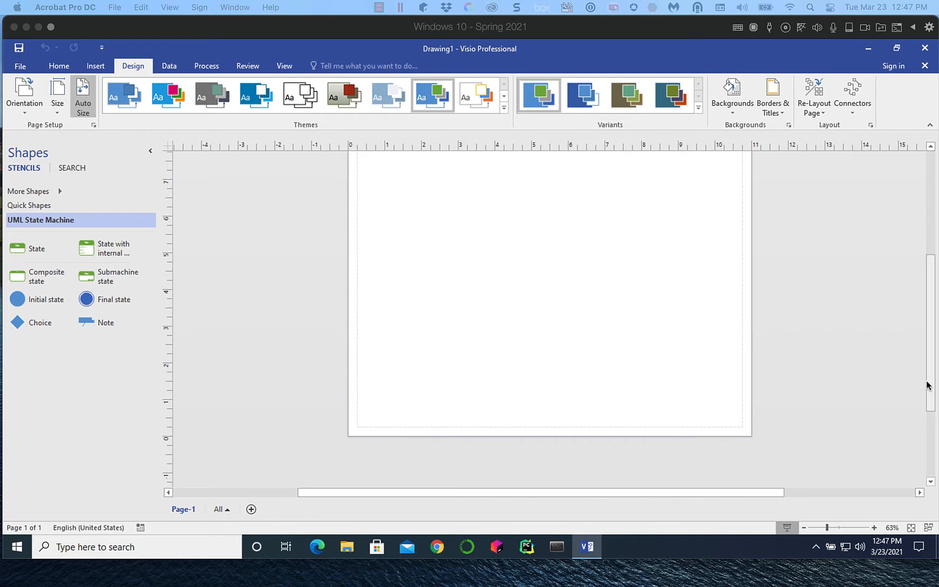
Place an Initial state shape near the page's upper-left corner and a Final state shape near its lower-right corner
drag(930, 384, 928, 369)
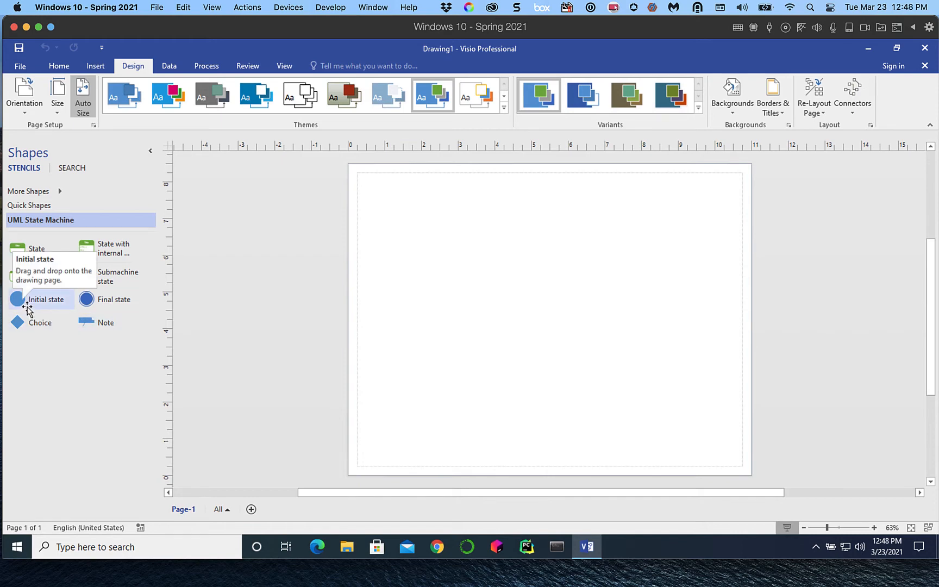
drag(29, 308, 384, 209)
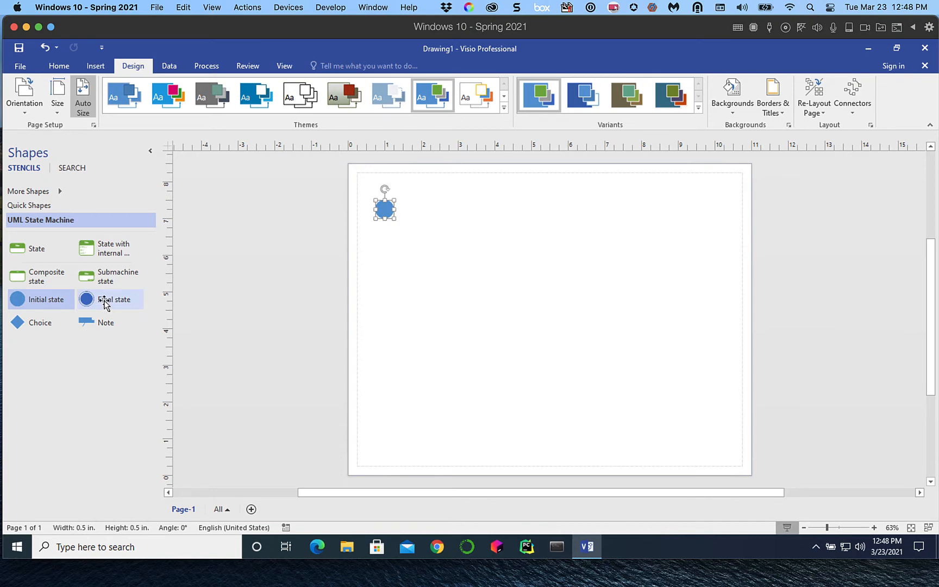
drag(86, 303, 702, 446)
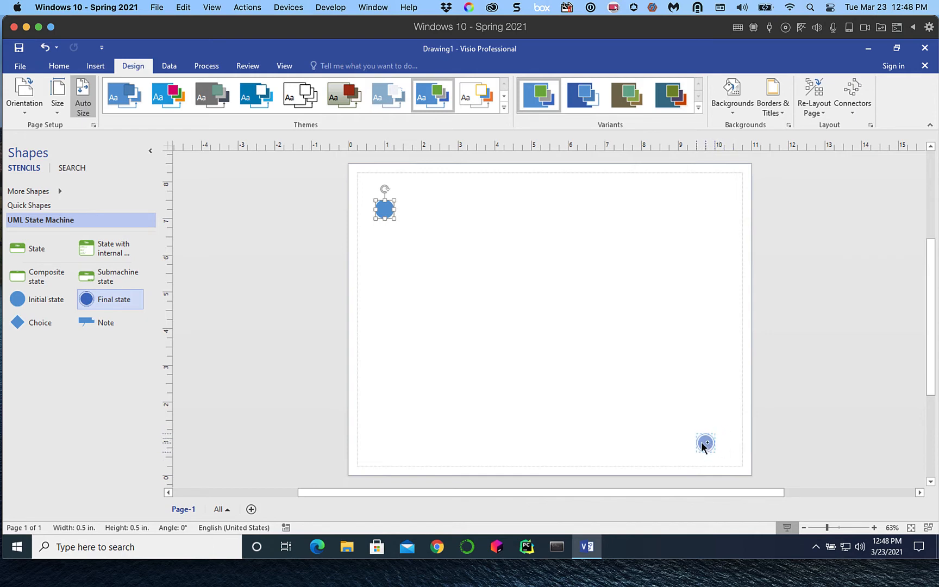
drag(702, 441, 702, 441)
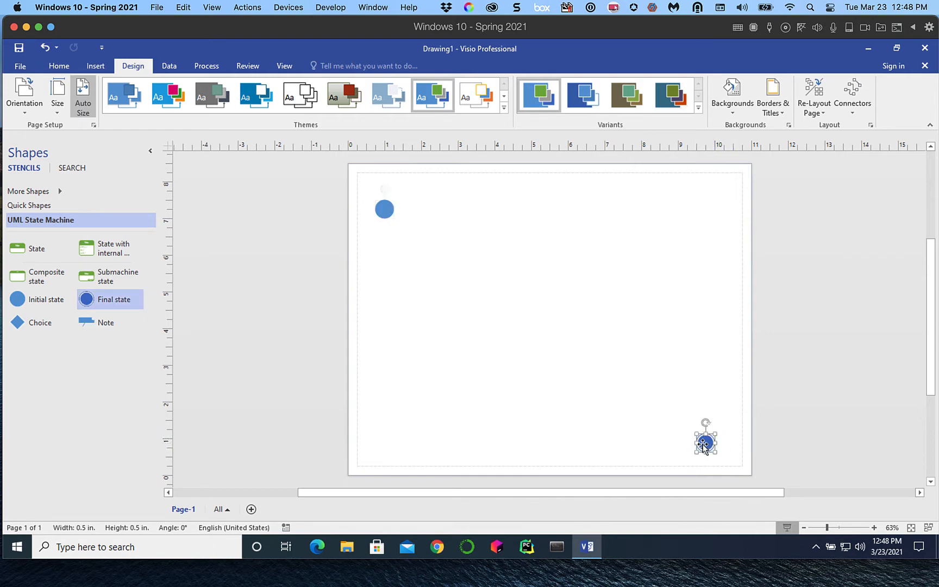
click(727, 398)
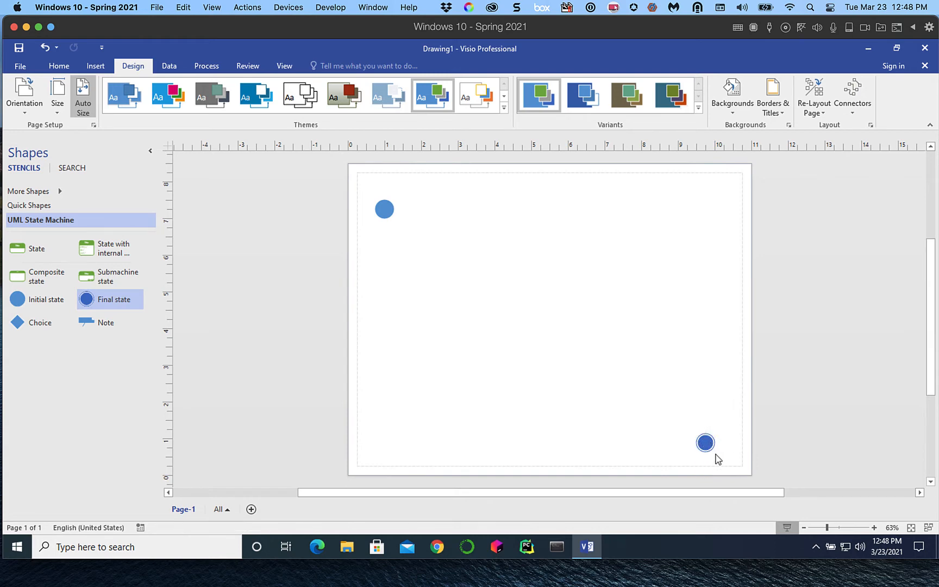
mouse_move(712, 443)
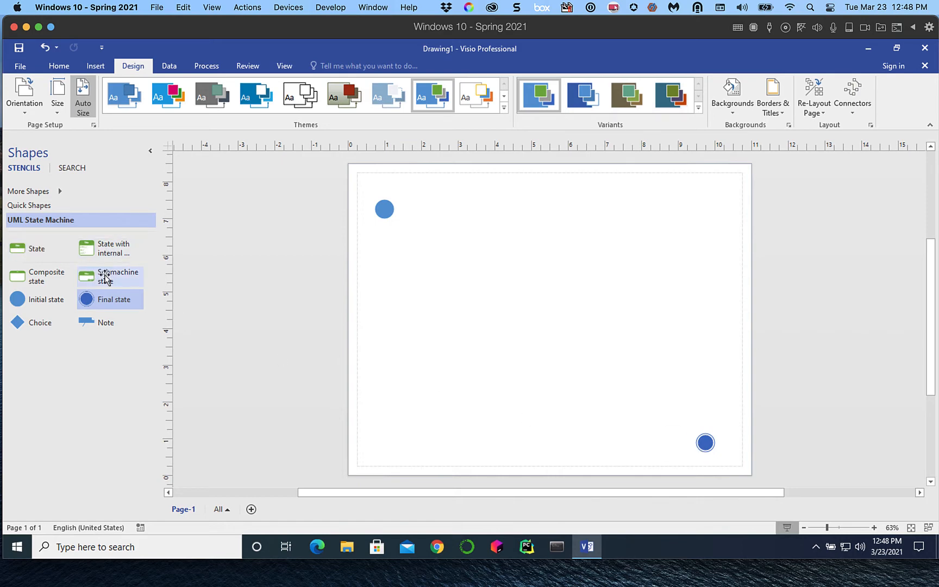
Place three State shapes in a vertical column at about 3.5 in. across the page, the top one beside the initial state
click(20, 251)
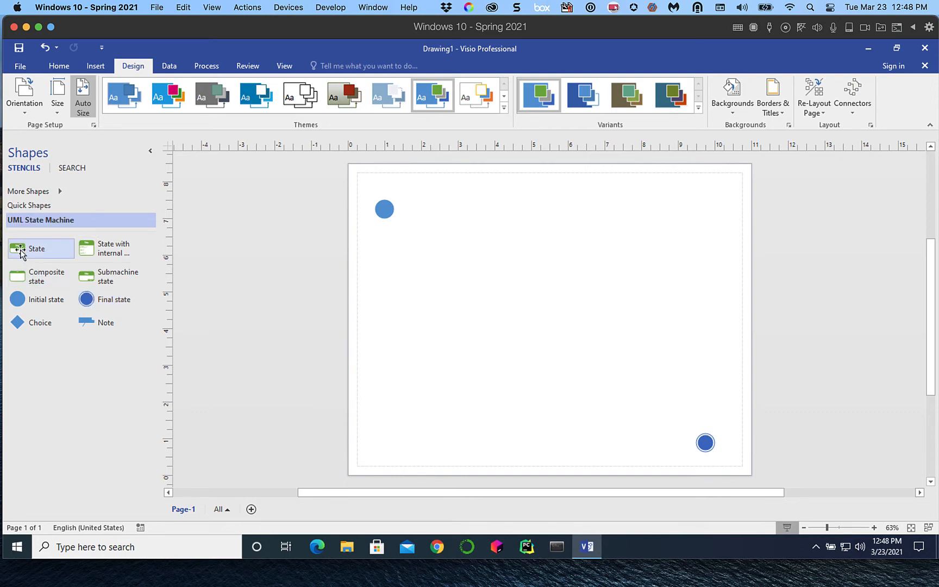
drag(20, 251, 488, 261)
drag(496, 209, 475, 214)
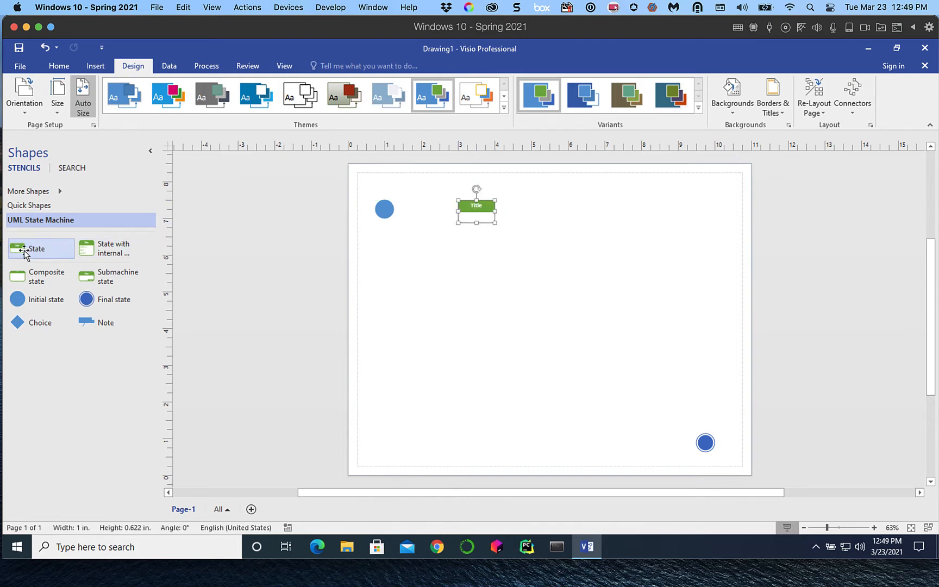
drag(24, 253, 476, 295)
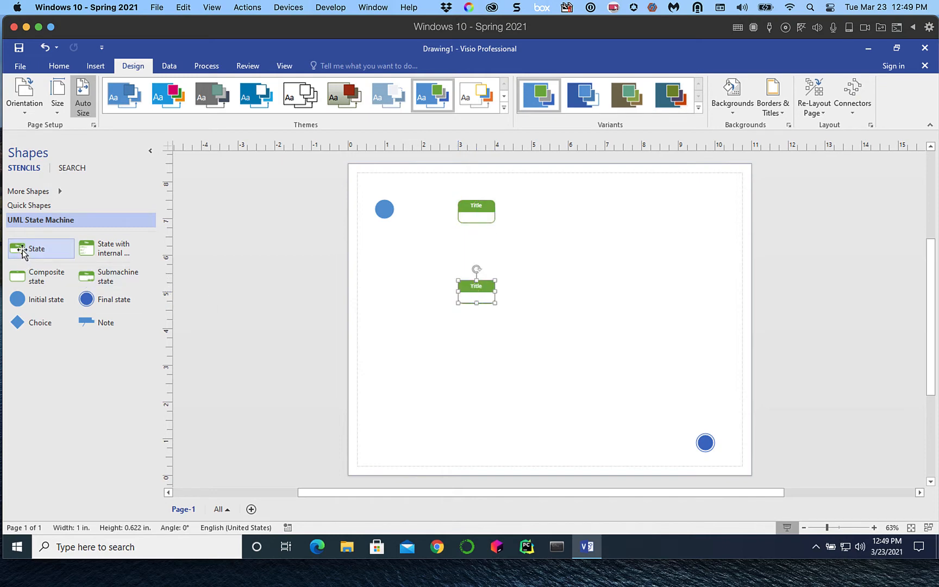
drag(22, 253, 473, 405)
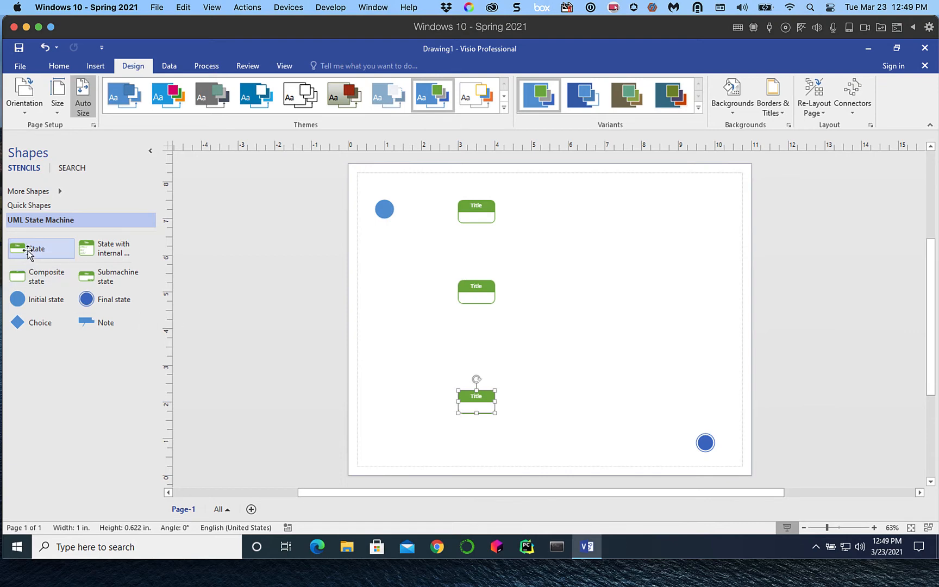
Add a State shape on each side of the column's lowest state, evenly spaced, and another well above the final state
drag(28, 252, 389, 401)
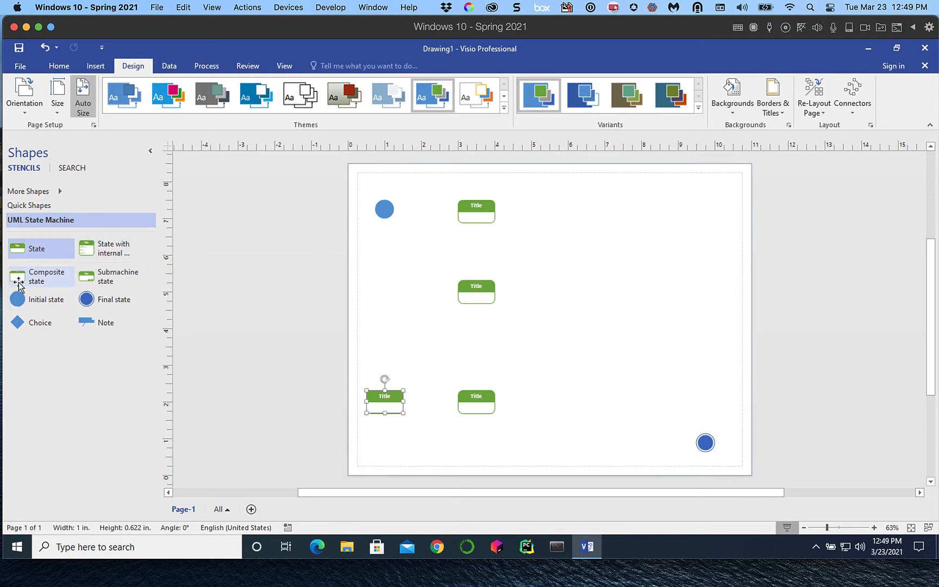
drag(24, 254, 563, 401)
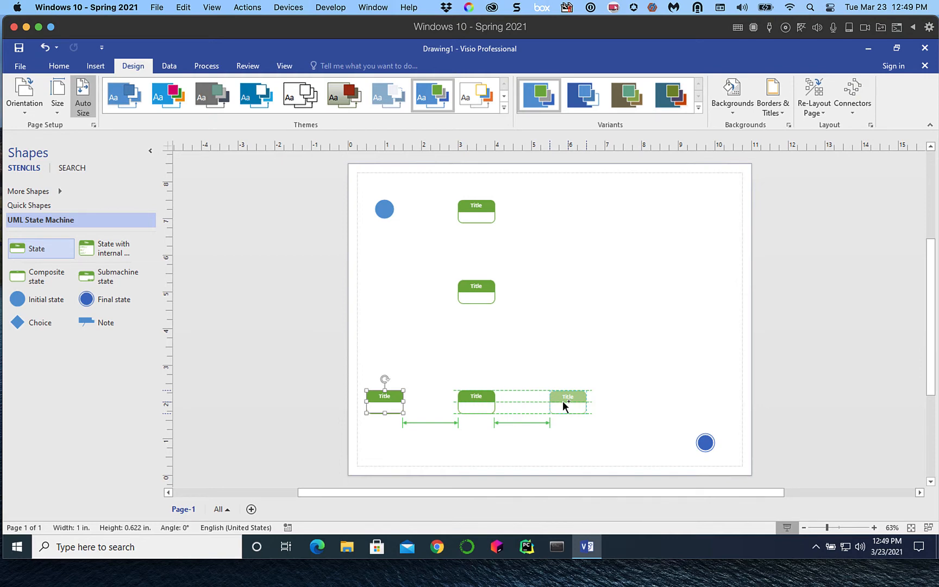
drag(562, 400, 563, 401)
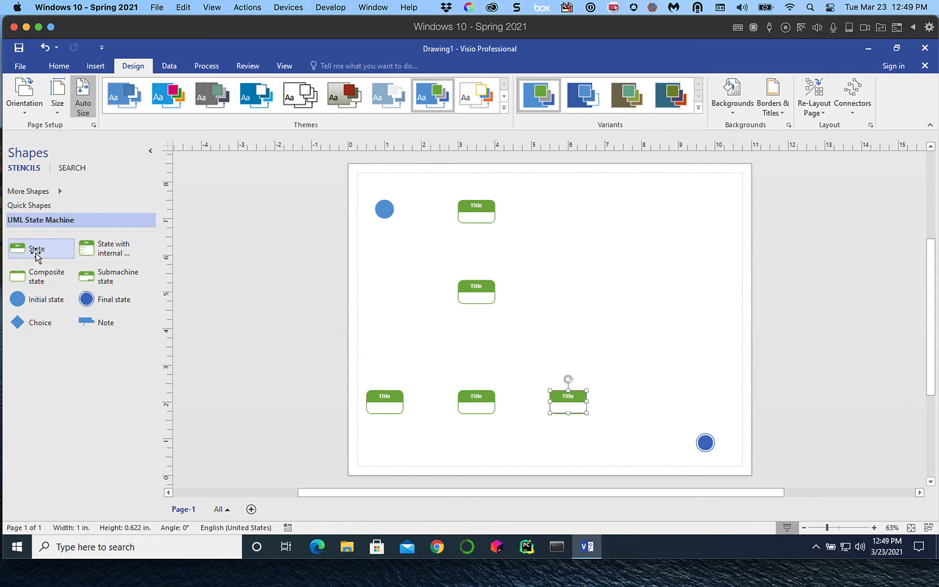
drag(35, 256, 707, 251)
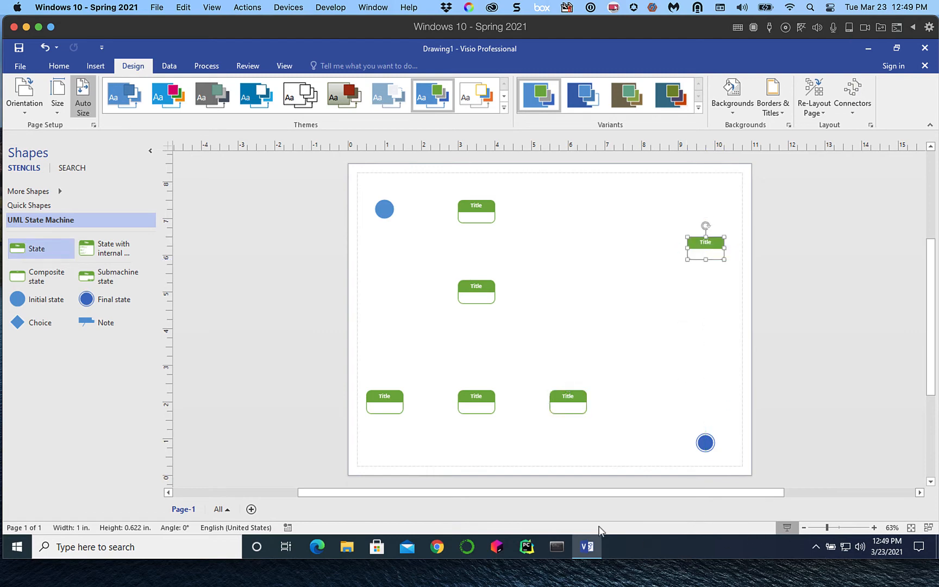
Zoom the drawing to 100% and bring the upper part of the page into view
scroll(537, 338, down, 2)
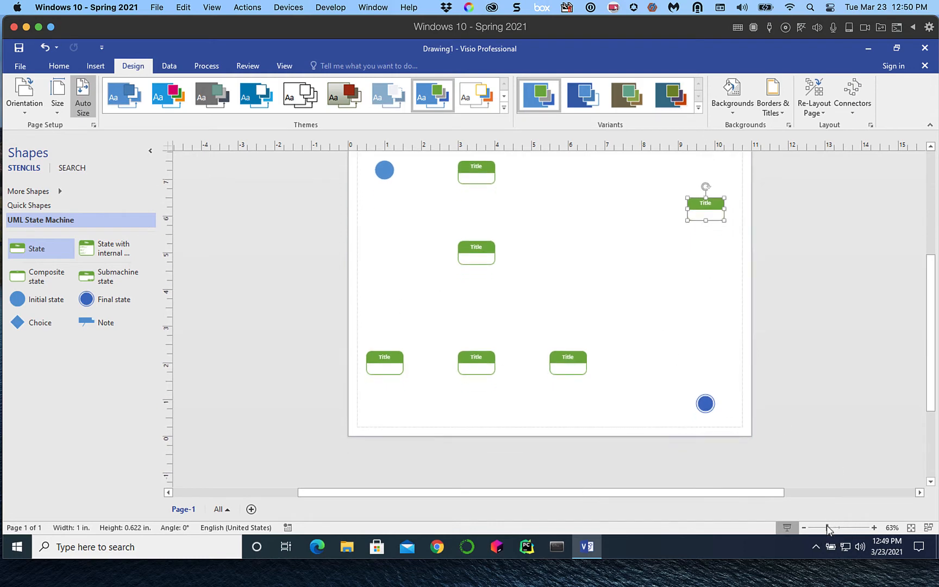
drag(827, 525, 840, 528)
drag(842, 527, 836, 529)
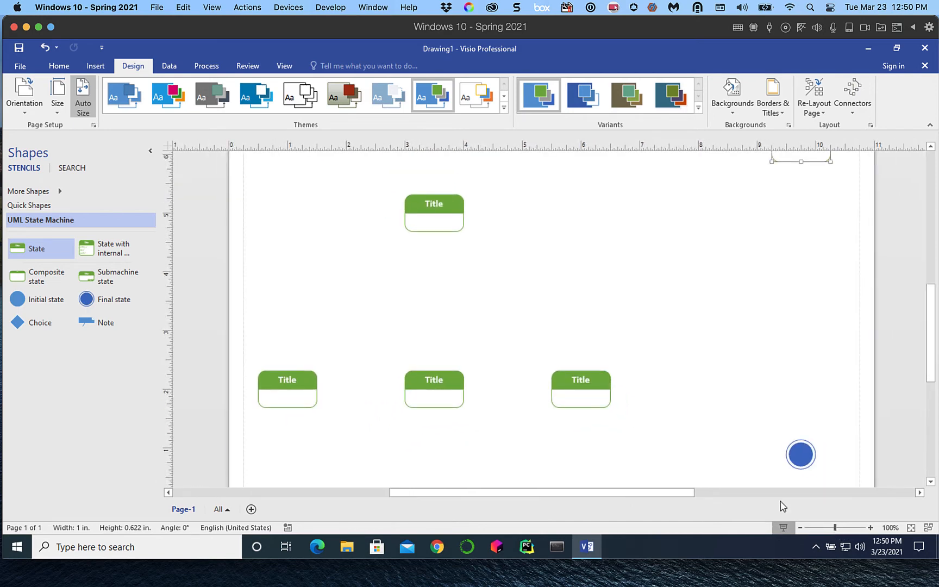
scroll(721, 367, up, 3)
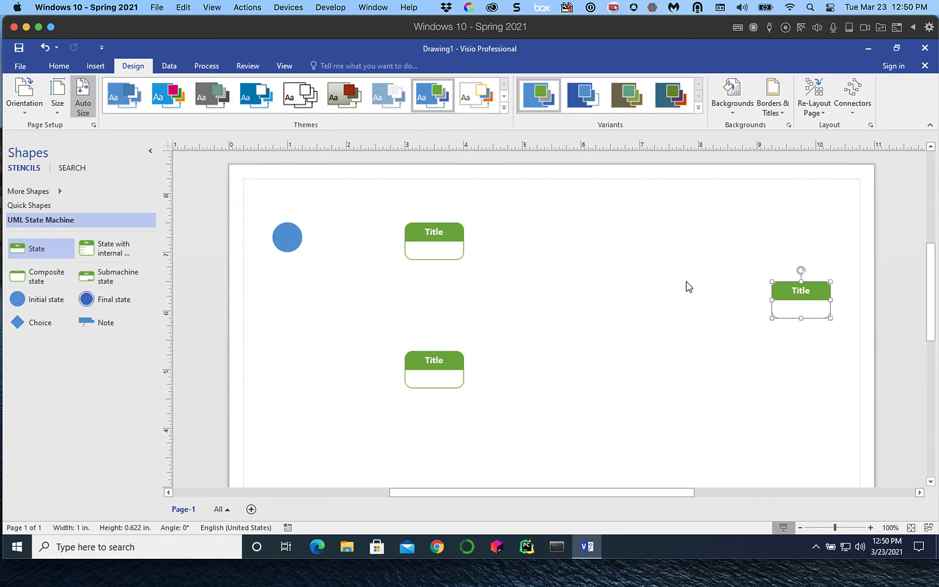
click(431, 235)
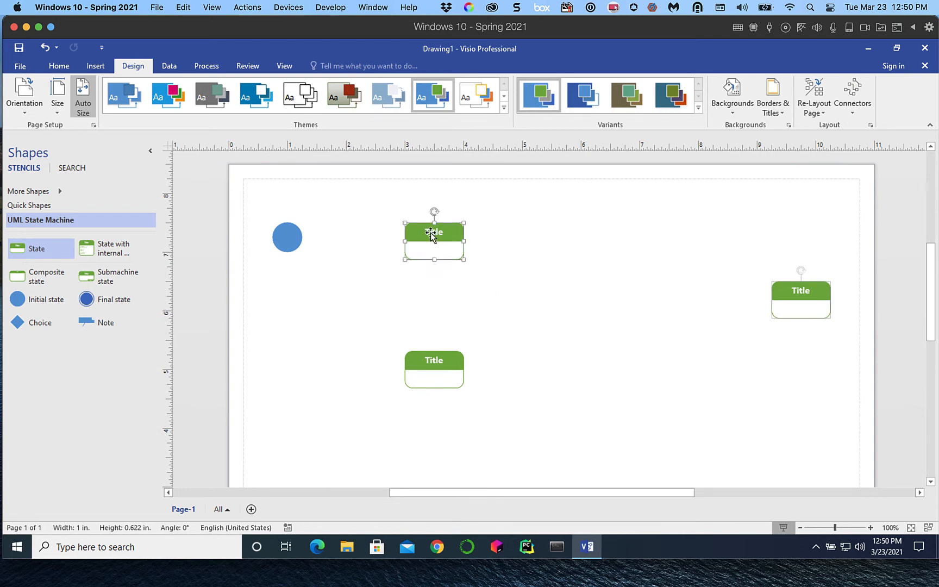
double_click(431, 235)
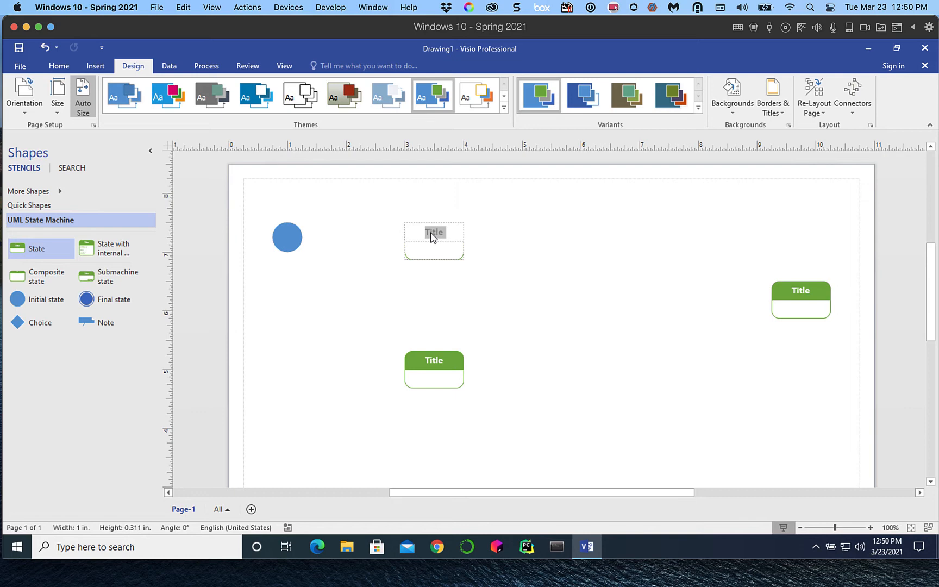
click(511, 260)
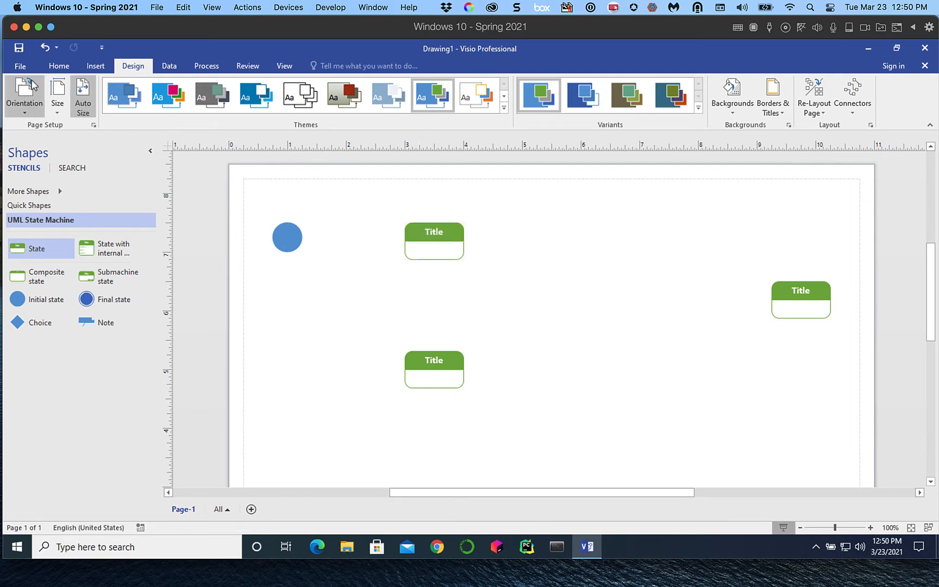
click(21, 67)
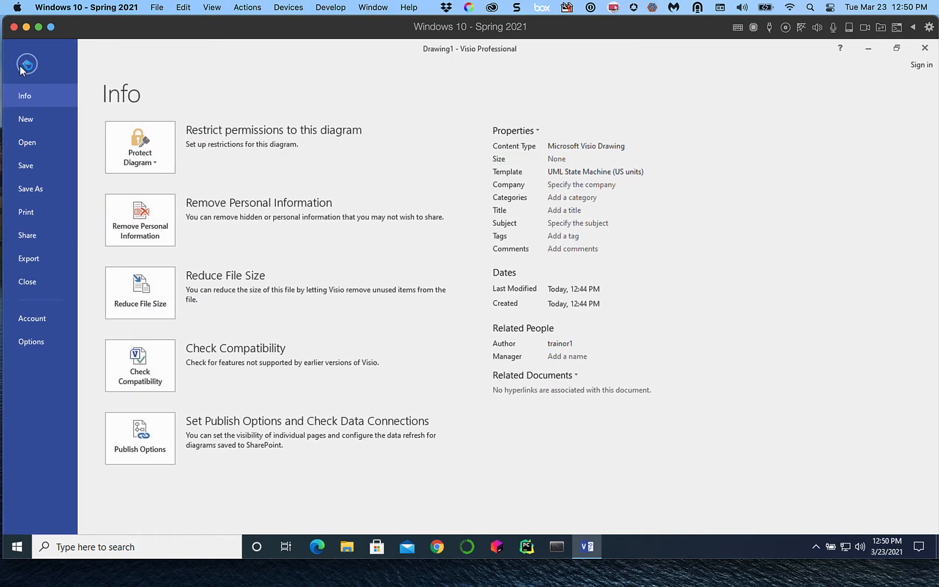
click(31, 66)
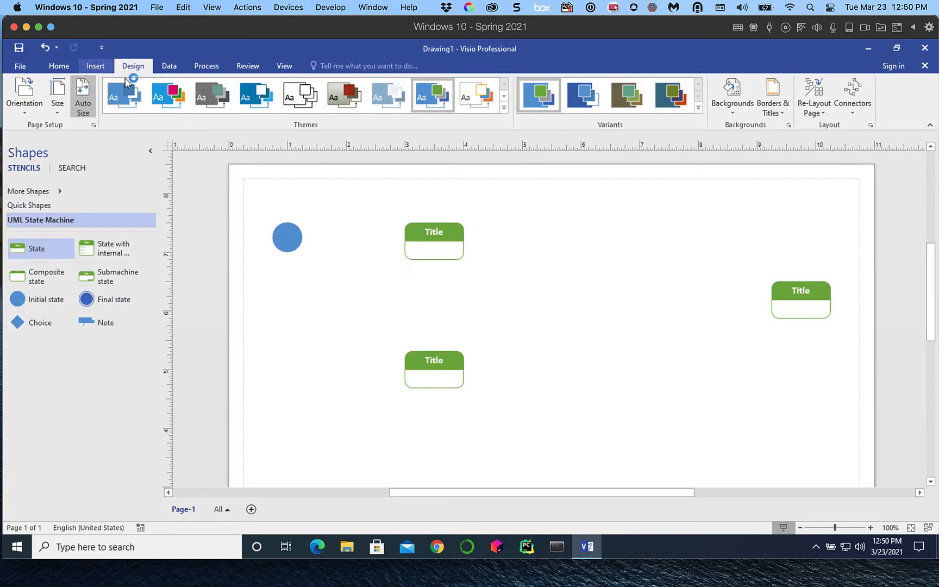
Add a text box about 4.375 by 1.375 in. in the page's upper-right corner reading "EZU Application System" above "State-Machine Diagram for Application"
click(60, 67)
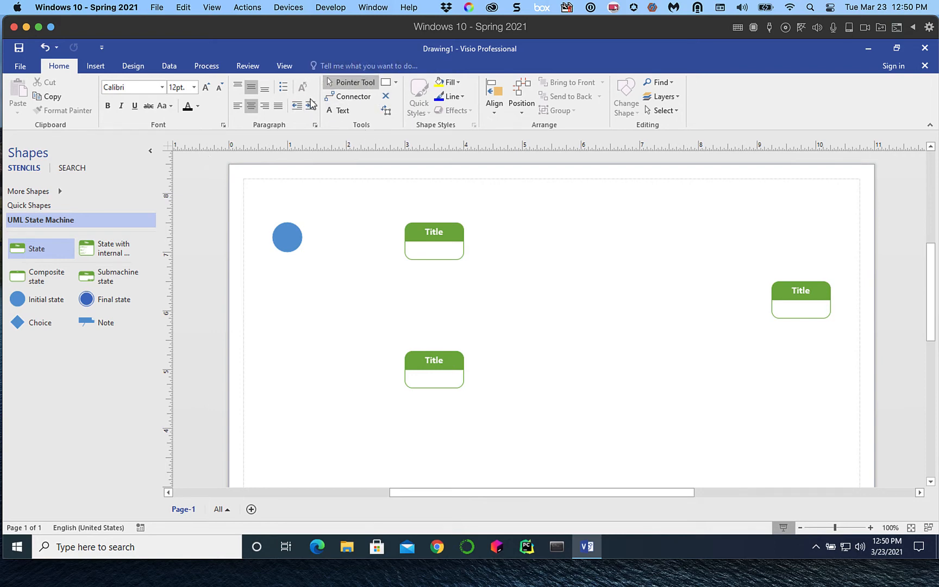
click(338, 113)
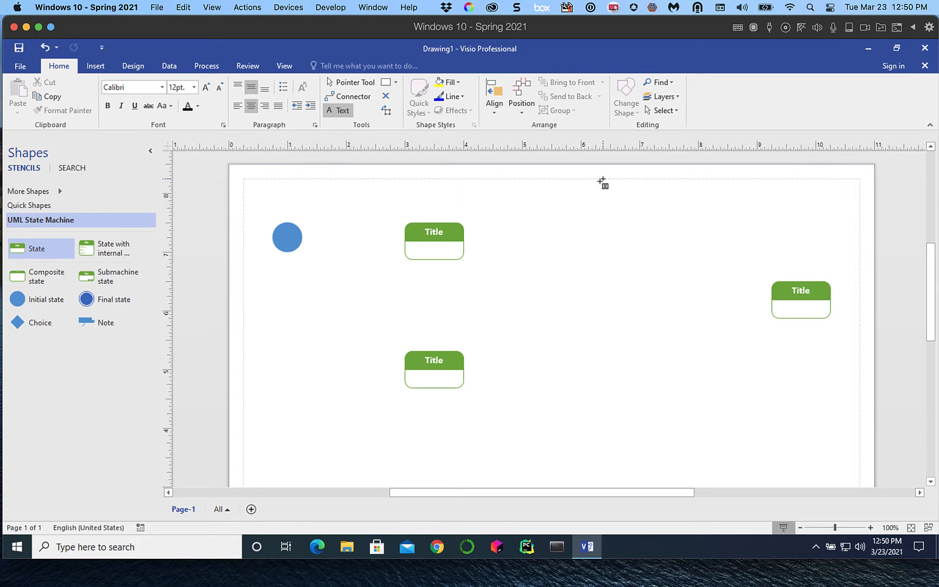
drag(602, 180, 862, 259)
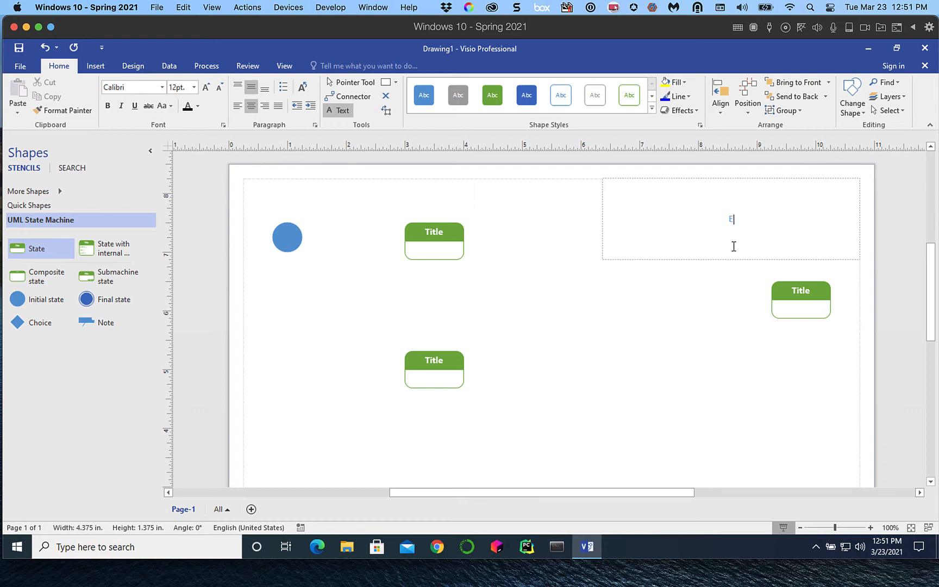
text(EZU)
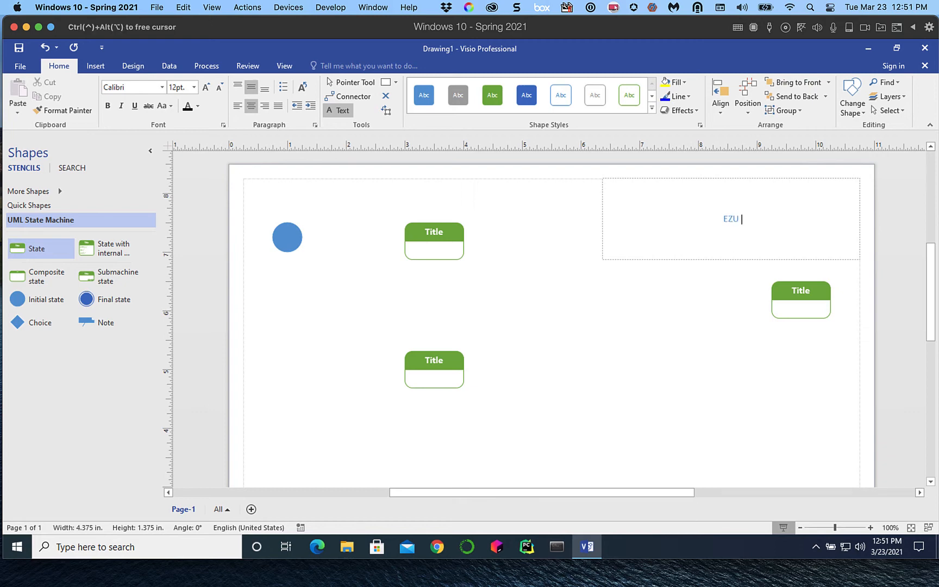
text( Application System)
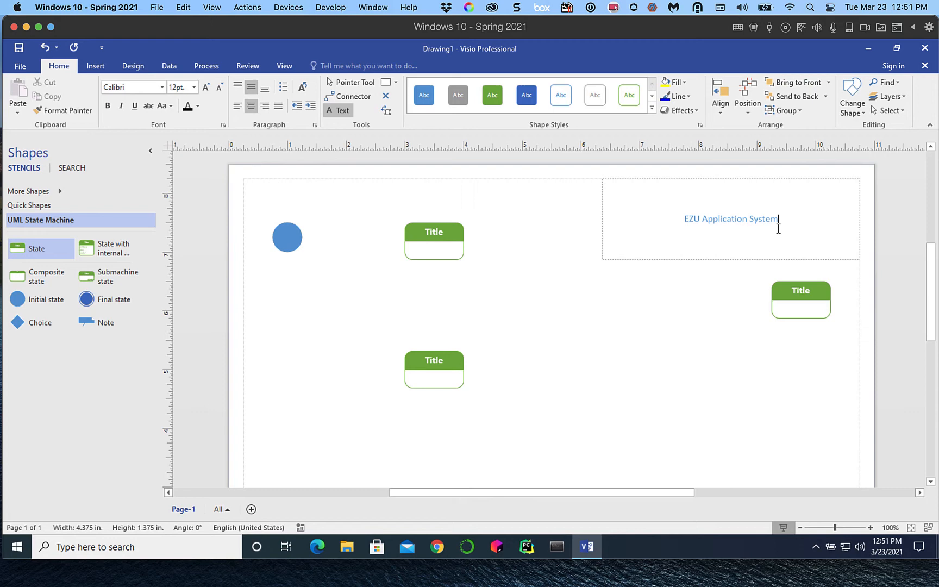
key(Return)
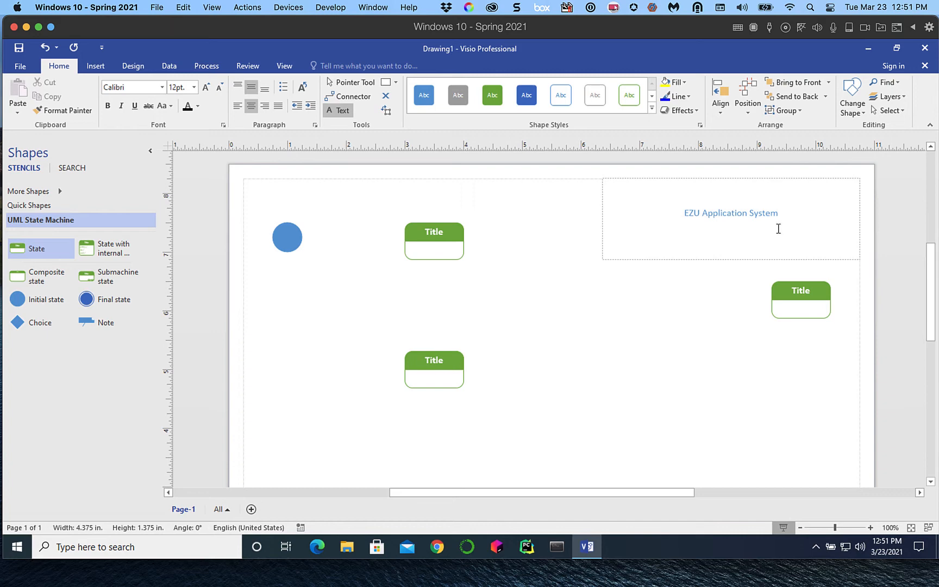
text(State)
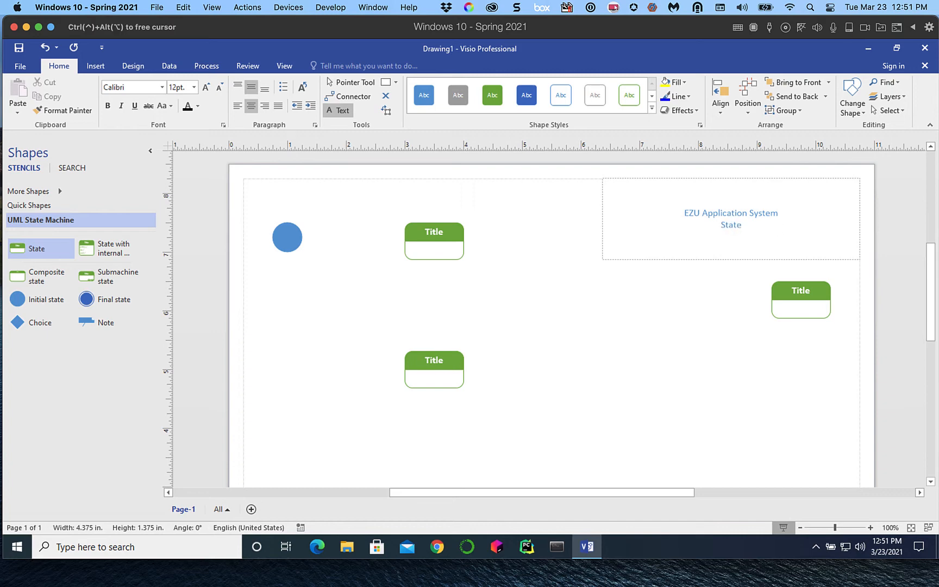
text(-Machine Diagram )
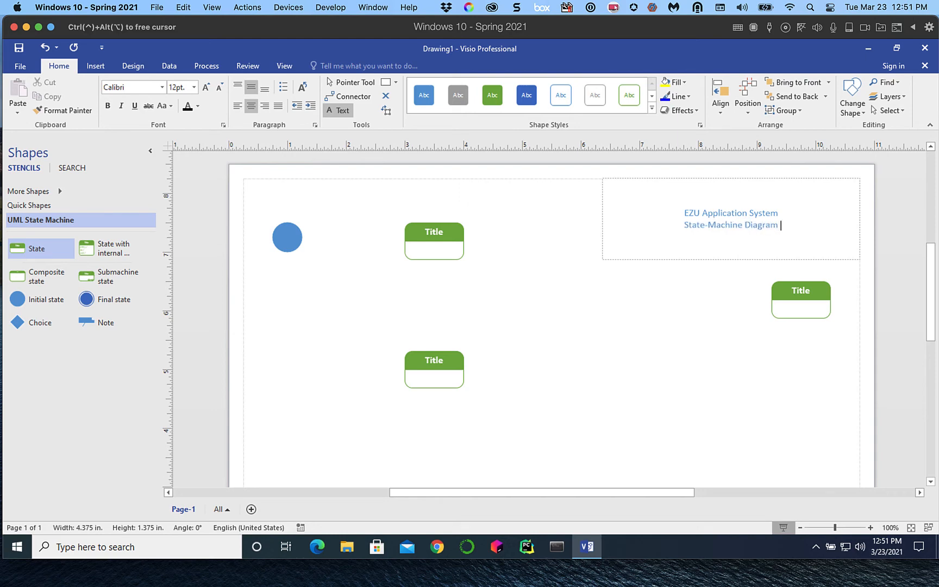
text(for)
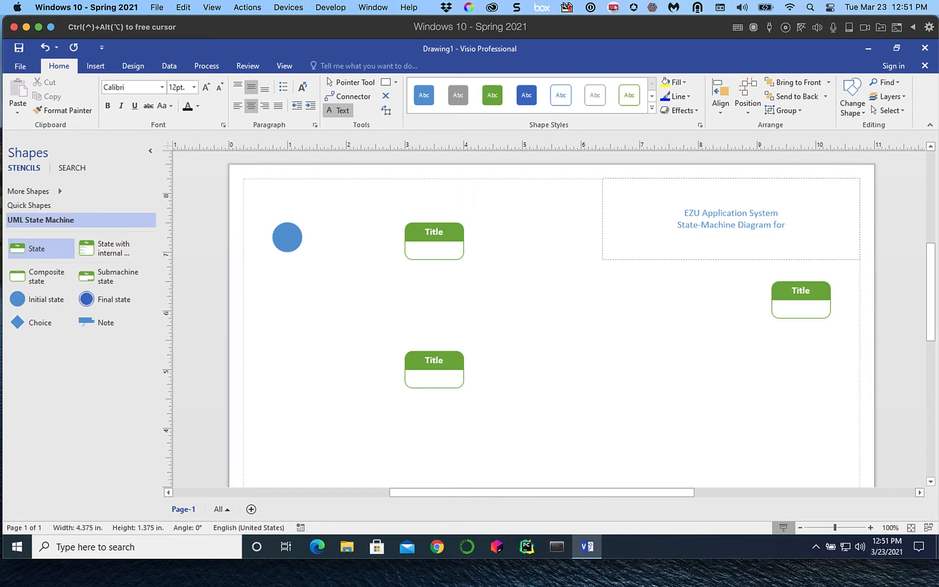
text(Applicat)
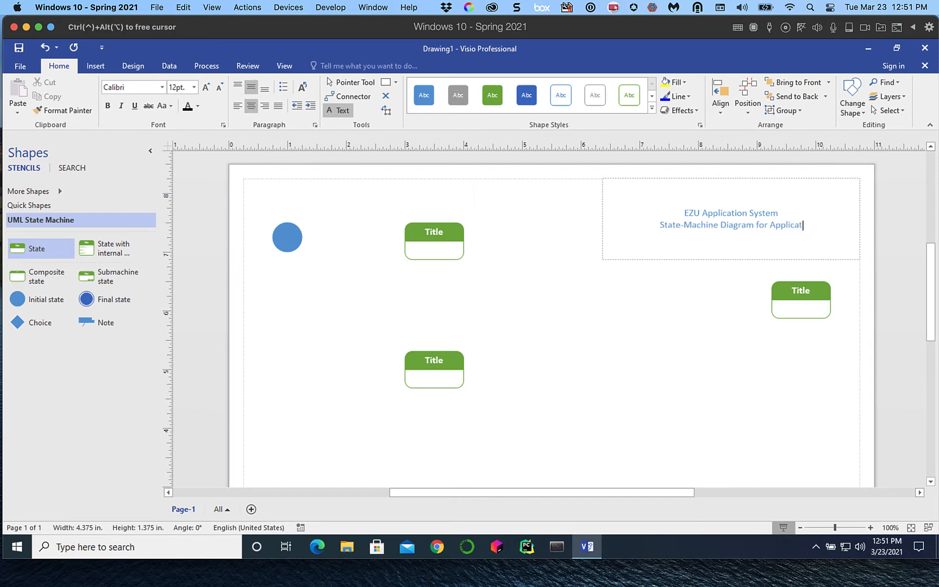
text(ion)
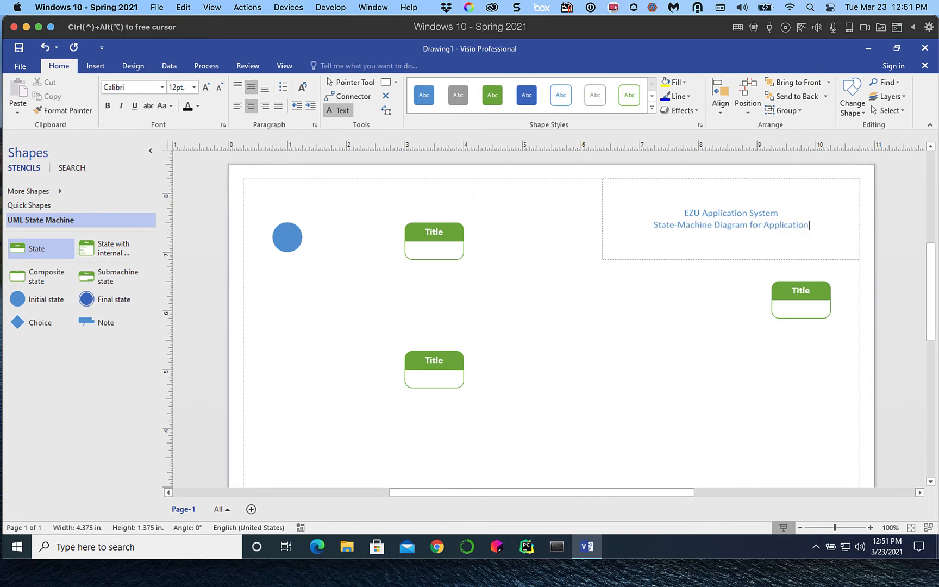
click(623, 292)
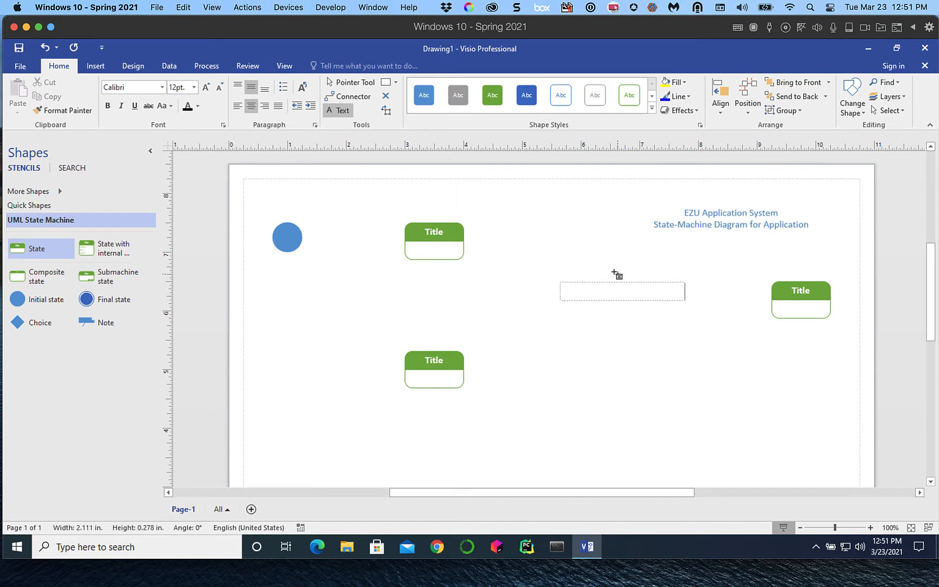
click(355, 83)
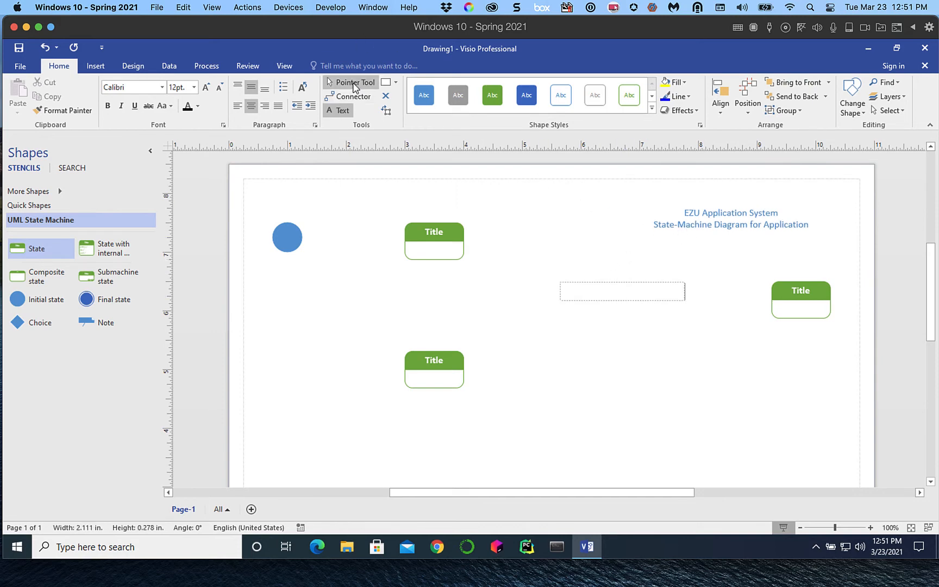
Reduce the diagram title text box's height to about 1.06 in., keeping its upper edge in place
click(704, 220)
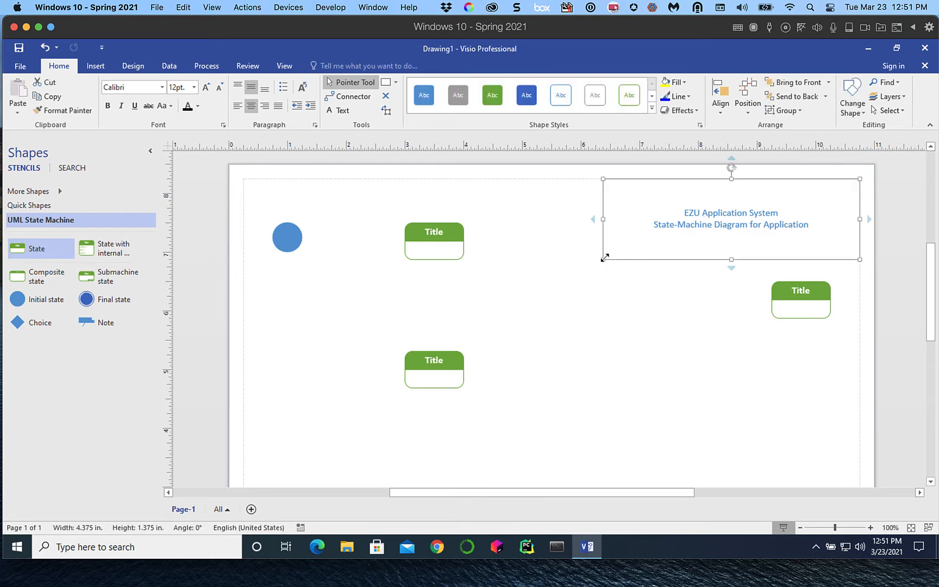
drag(604, 257, 604, 251)
drag(732, 259, 728, 248)
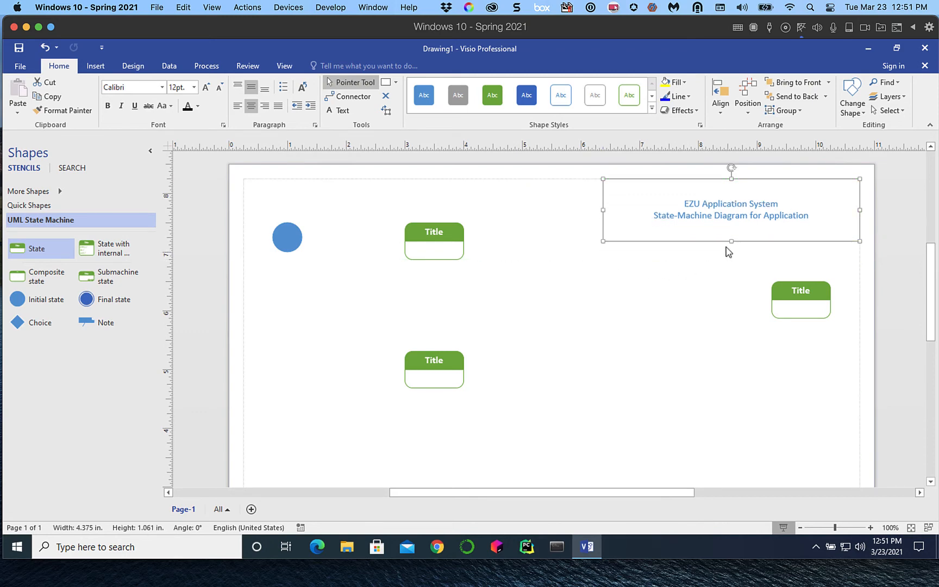
Format both lines of the diagram title as 18 pt bold black text
double_click(729, 216)
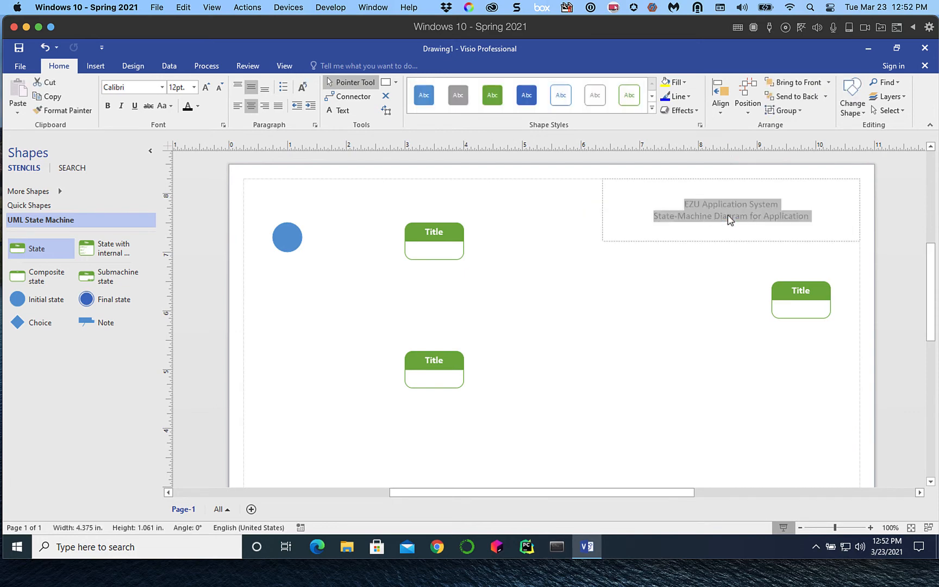
click(729, 216)
double_click(729, 216)
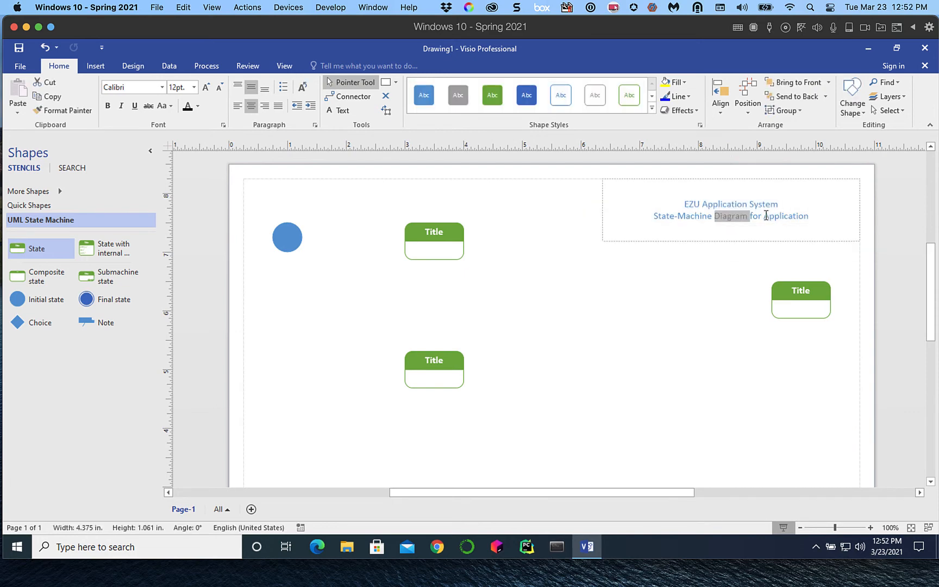
drag(814, 217, 663, 203)
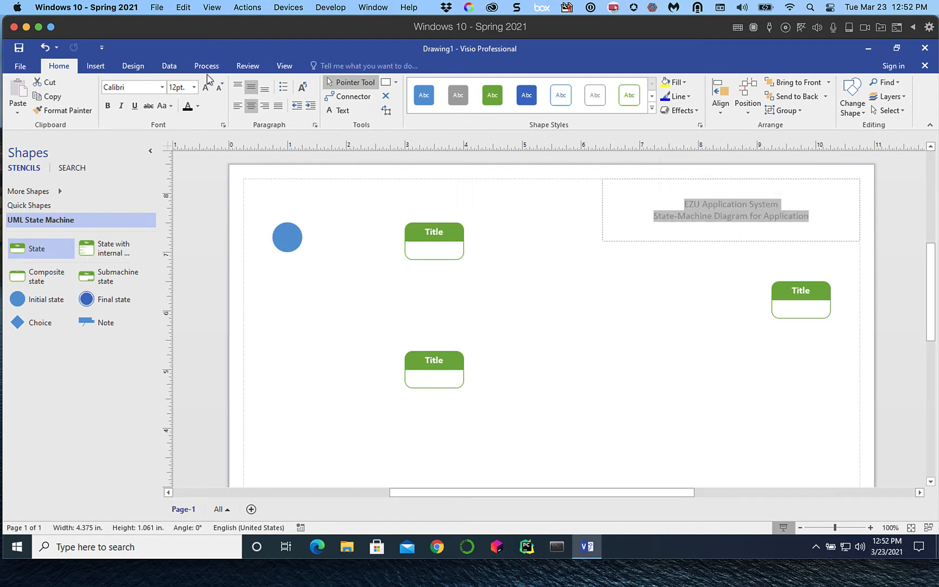
click(194, 88)
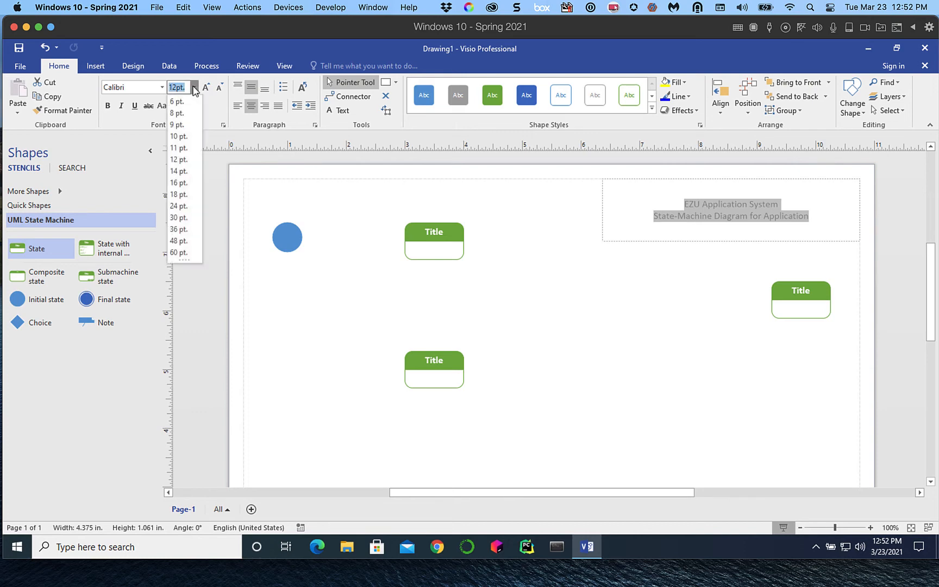
click(186, 196)
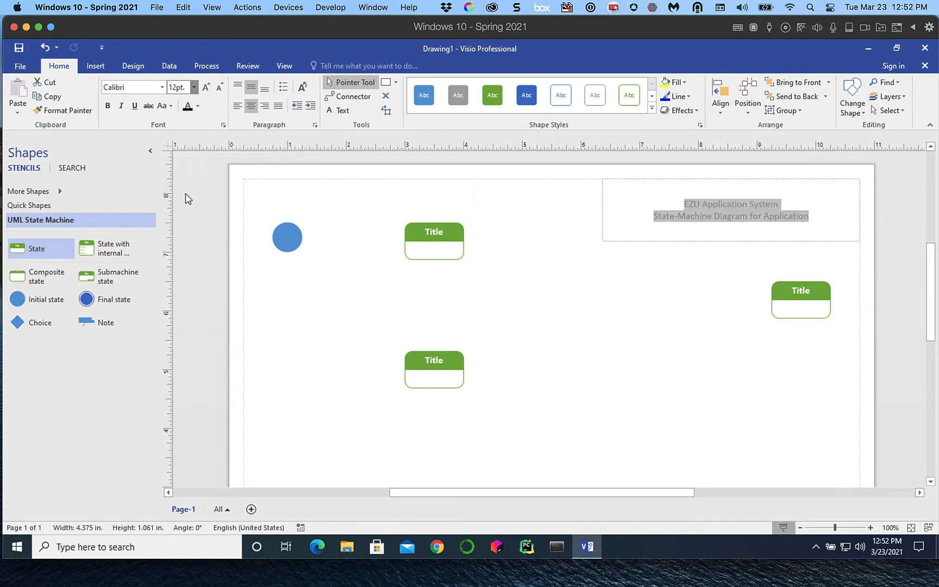
click(107, 106)
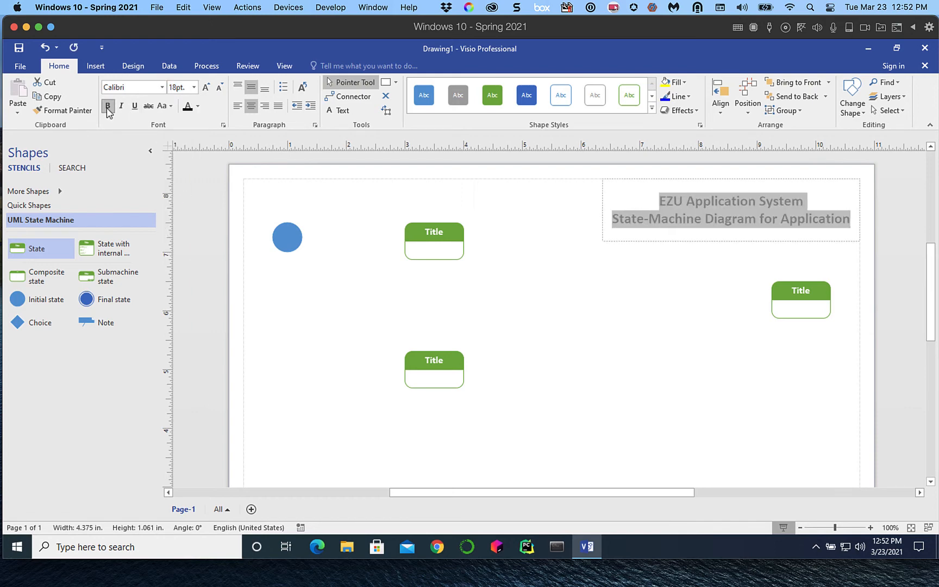
click(197, 107)
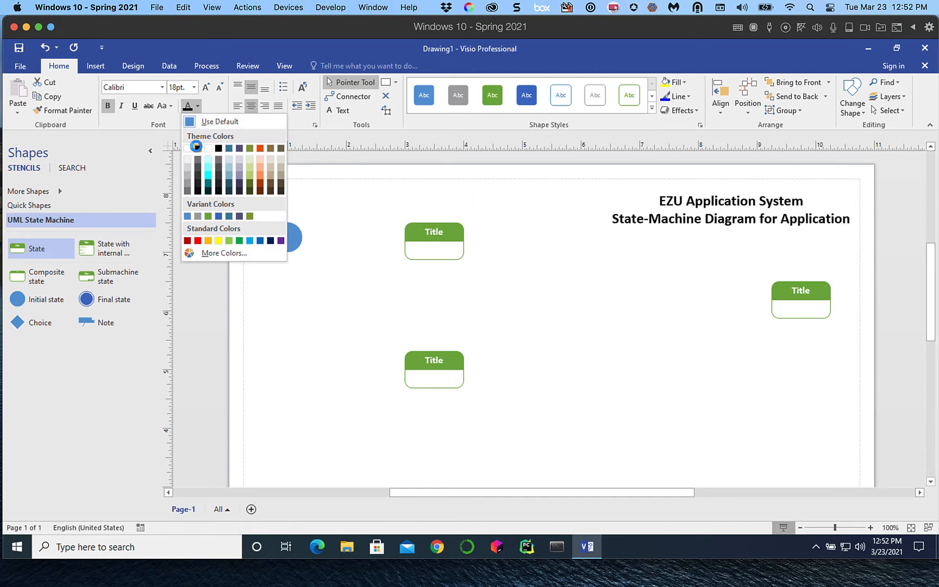
click(197, 149)
click(703, 280)
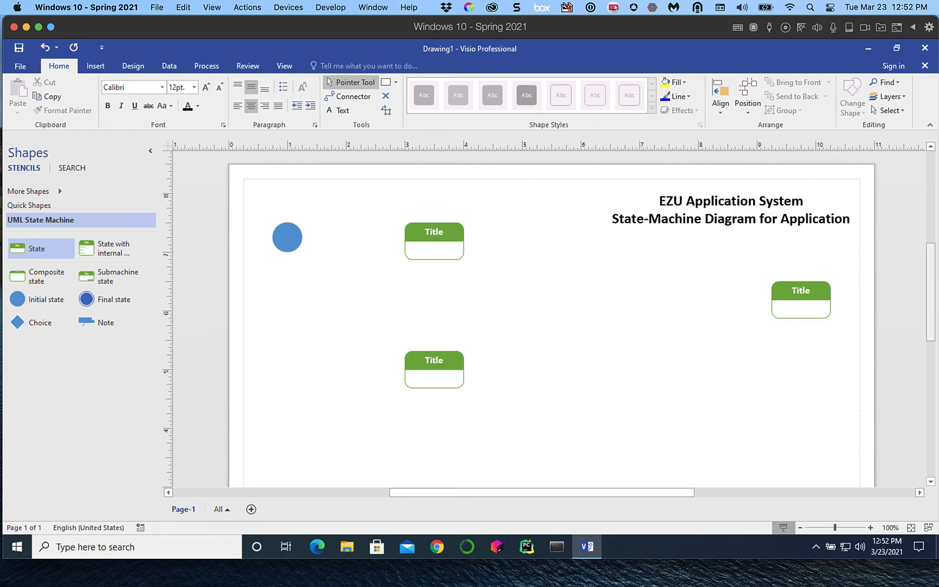
Check the state names in the reference PDF college_application_state_machine_diagram.pdf and return to the Visio drawing
drag(938, 152, 678, 59)
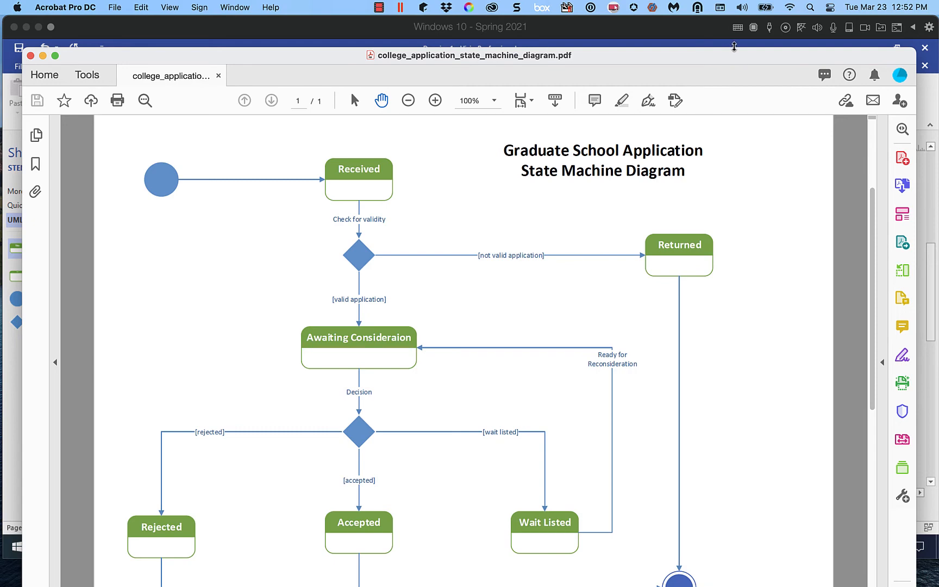
drag(713, 57, 938, 147)
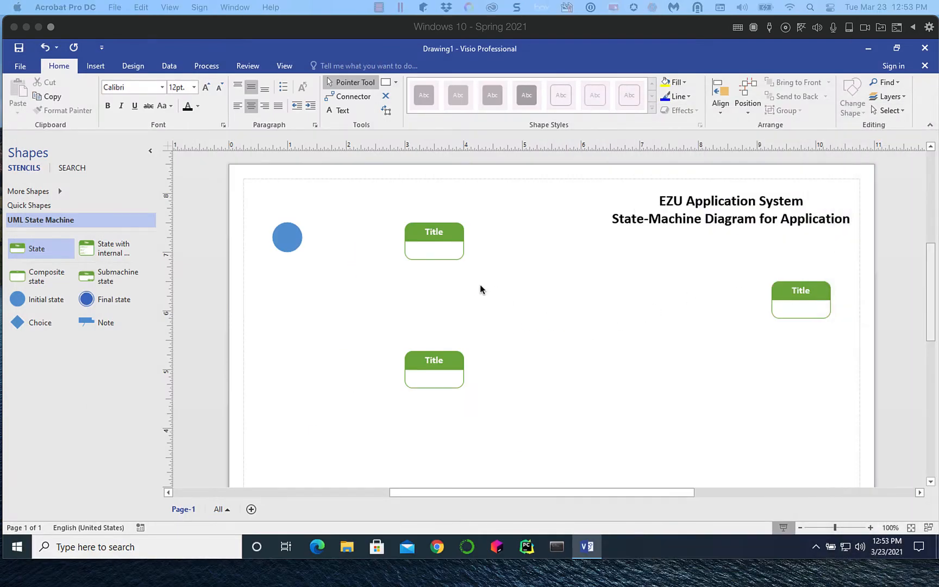
click(430, 232)
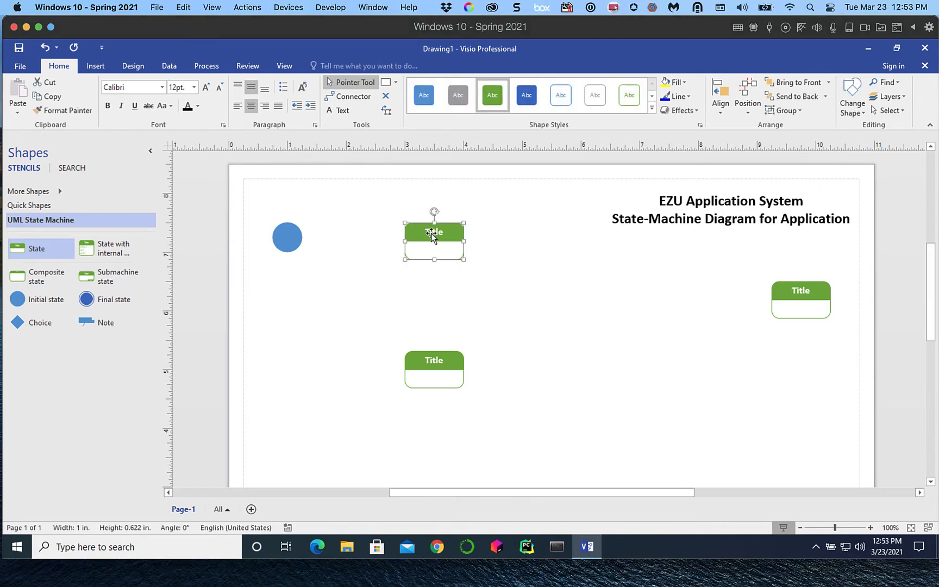
double_click(432, 234)
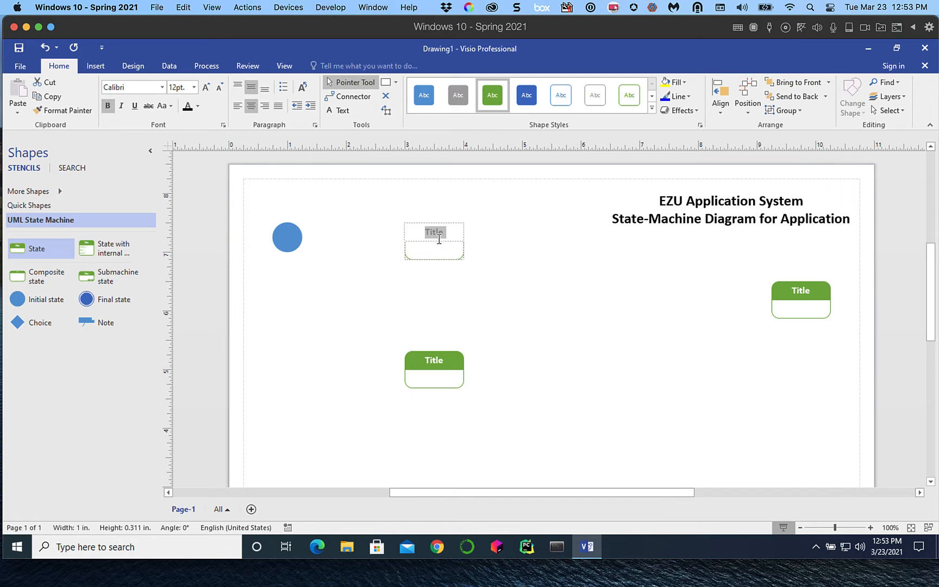
click(475, 293)
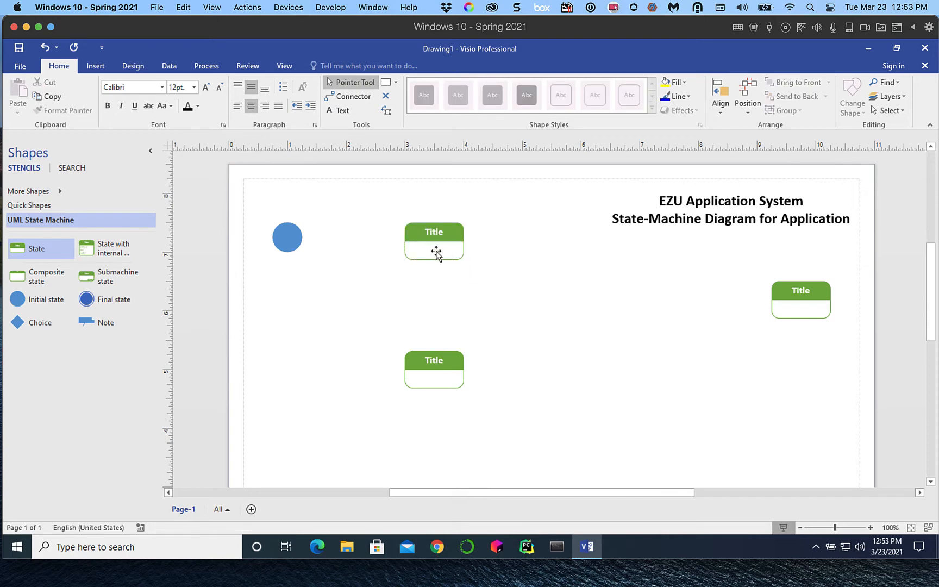
double_click(437, 253)
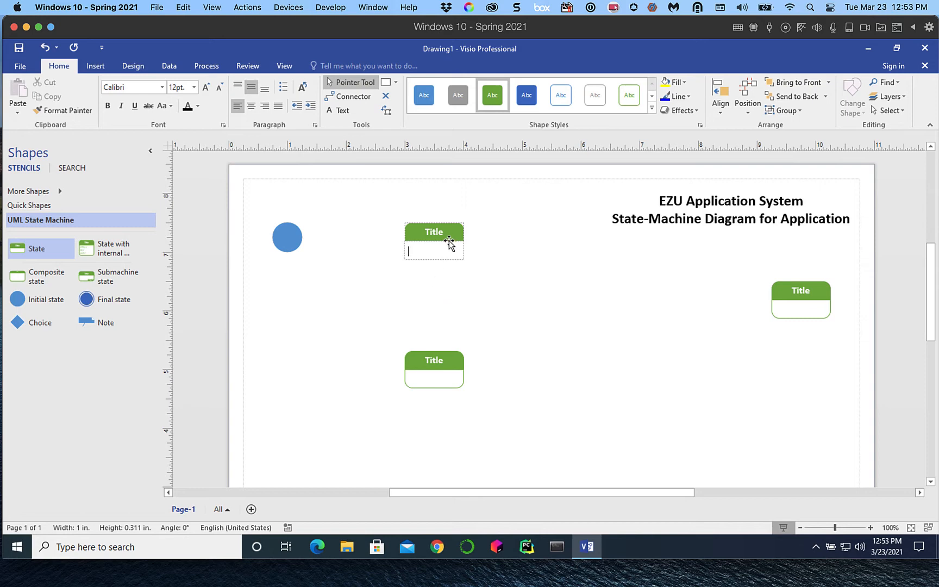
click(444, 292)
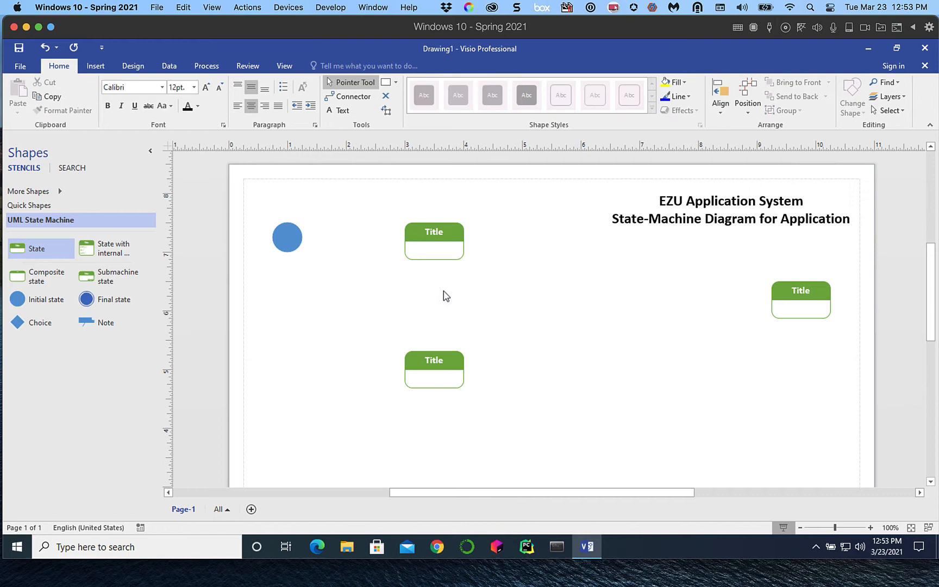
Change the title of the state beside the initial state to "Received"
double_click(434, 234)
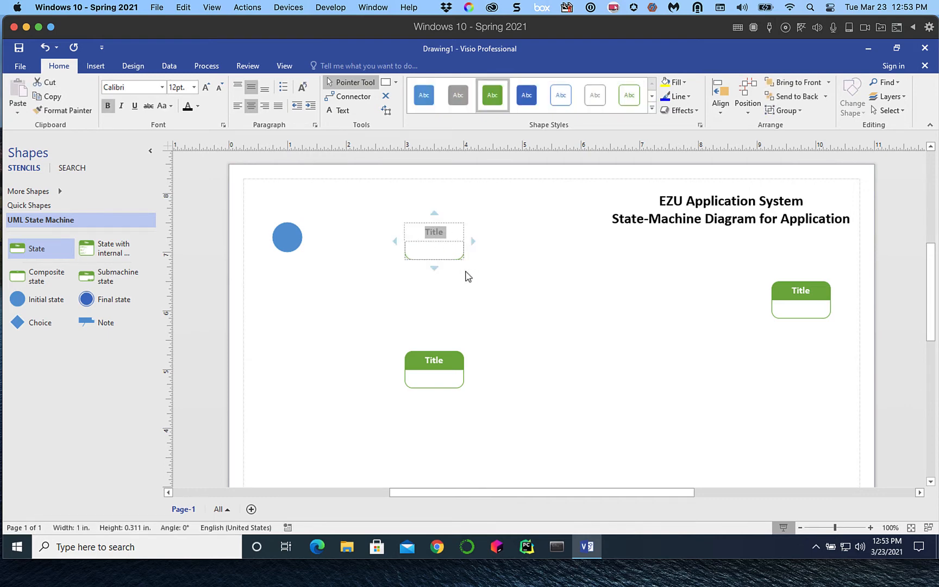
text(Received)
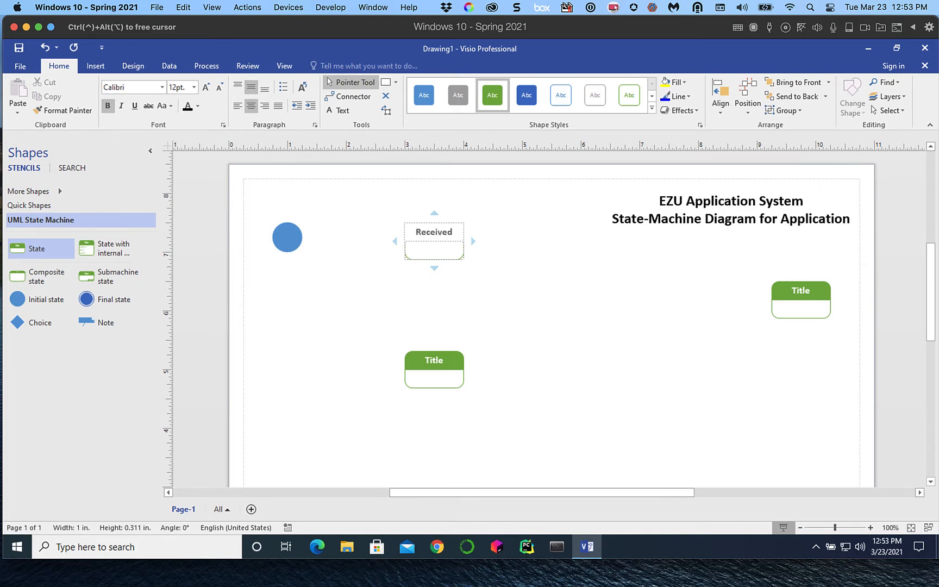
click(501, 288)
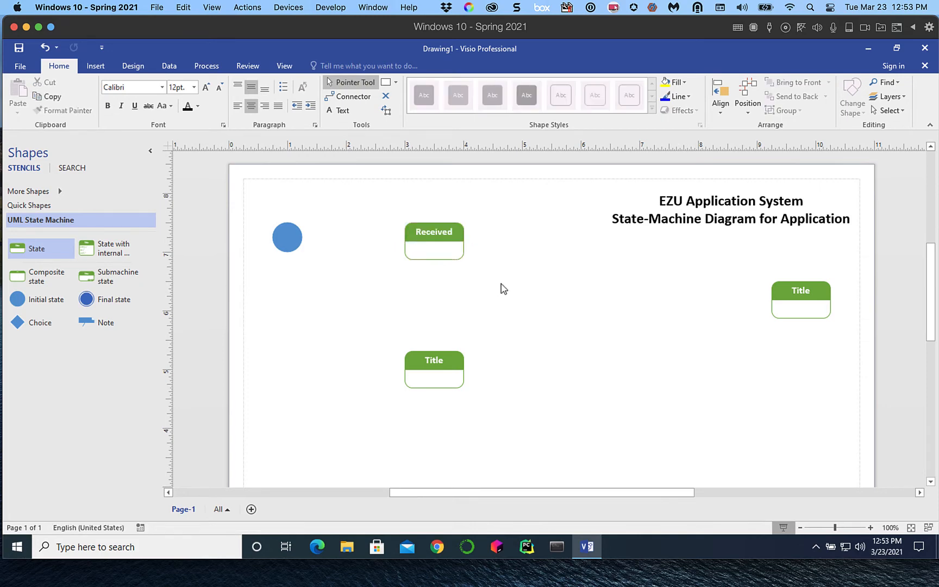
Change the title of the state directly below Received to "Awaiting Consideration"
double_click(434, 363)
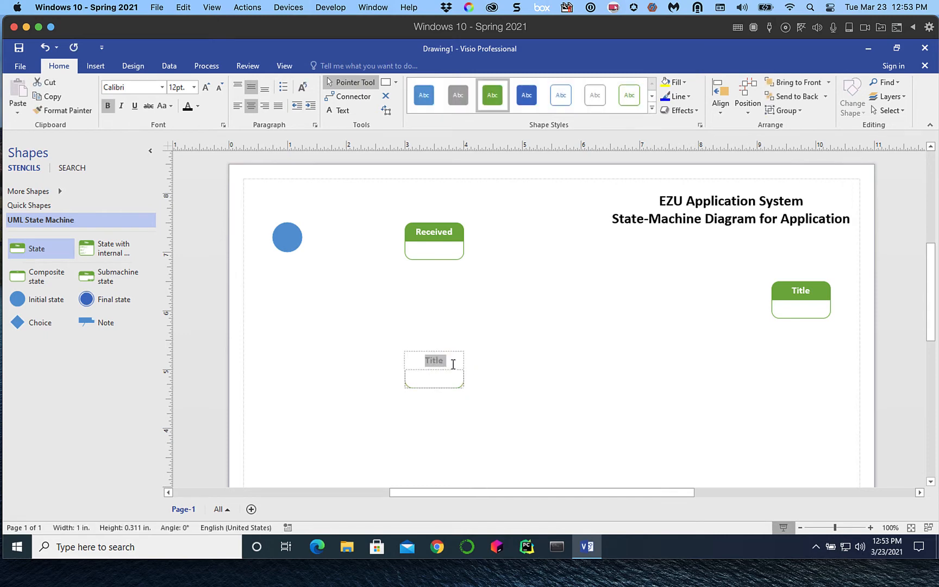
text(Awaiting)
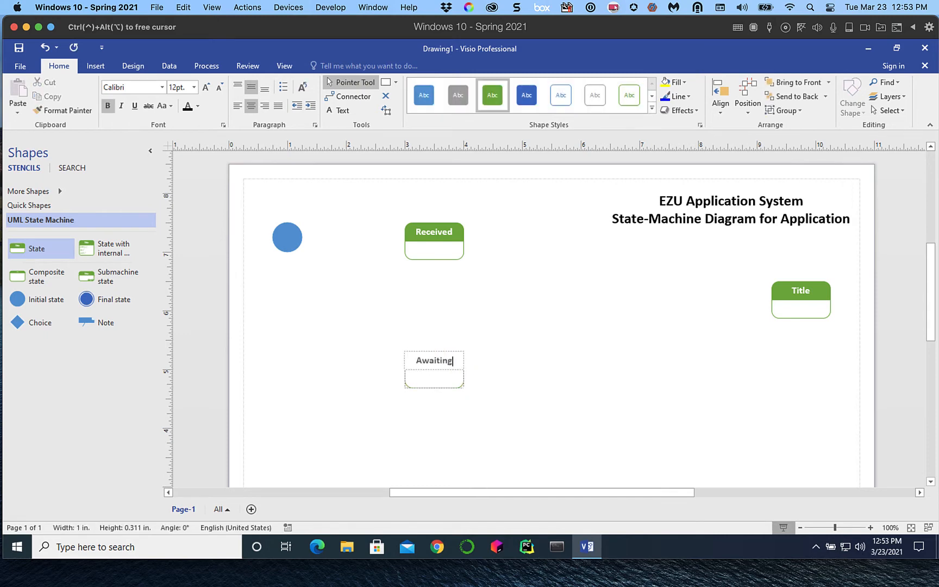
text( Consider)
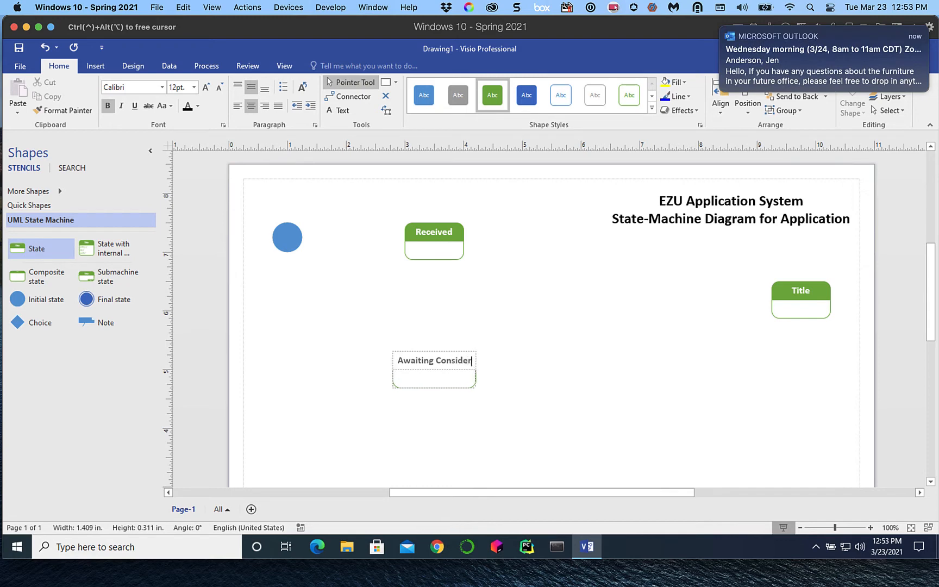
text(ation)
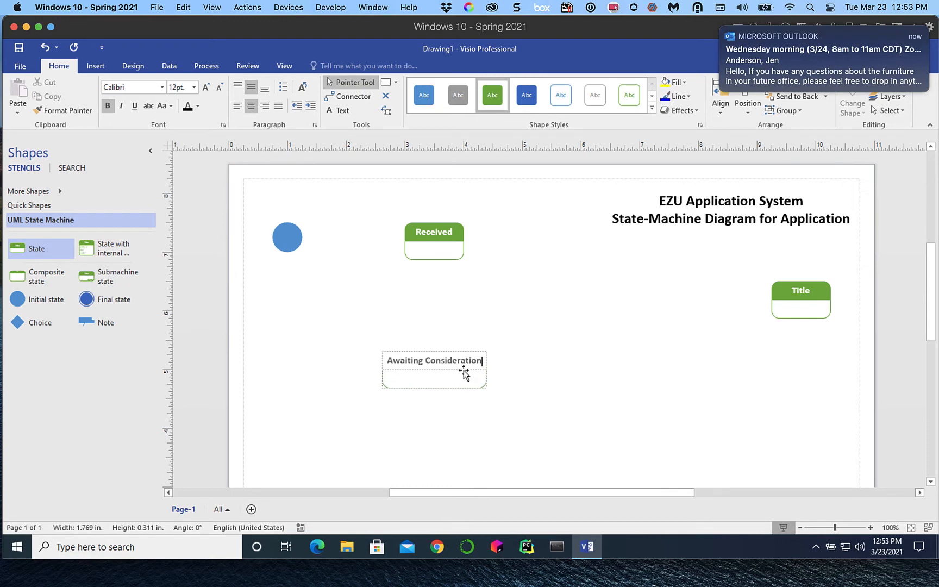
click(511, 387)
Change the title of the middle state in the lower row to "Accepted"
scroll(509, 388, down, 3)
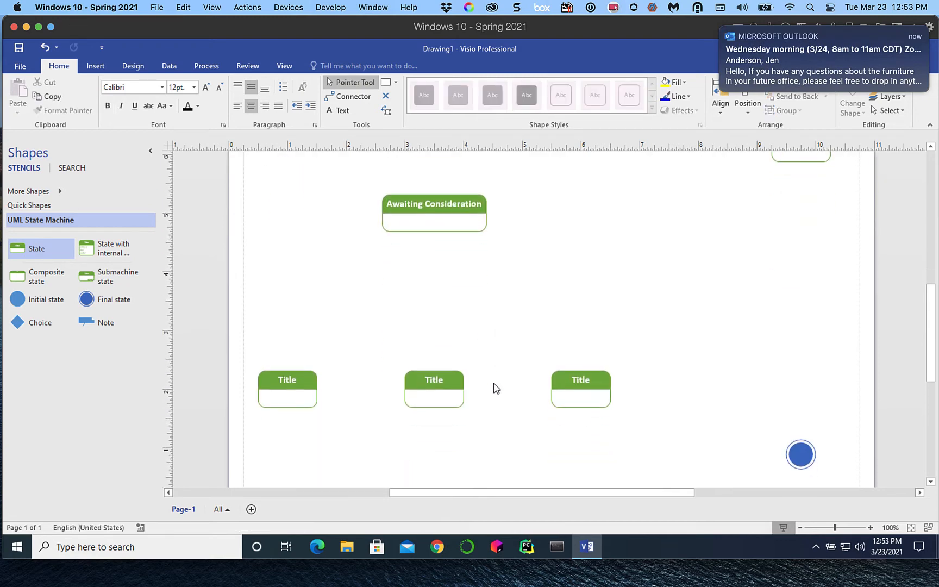
click(435, 382)
double_click(435, 382)
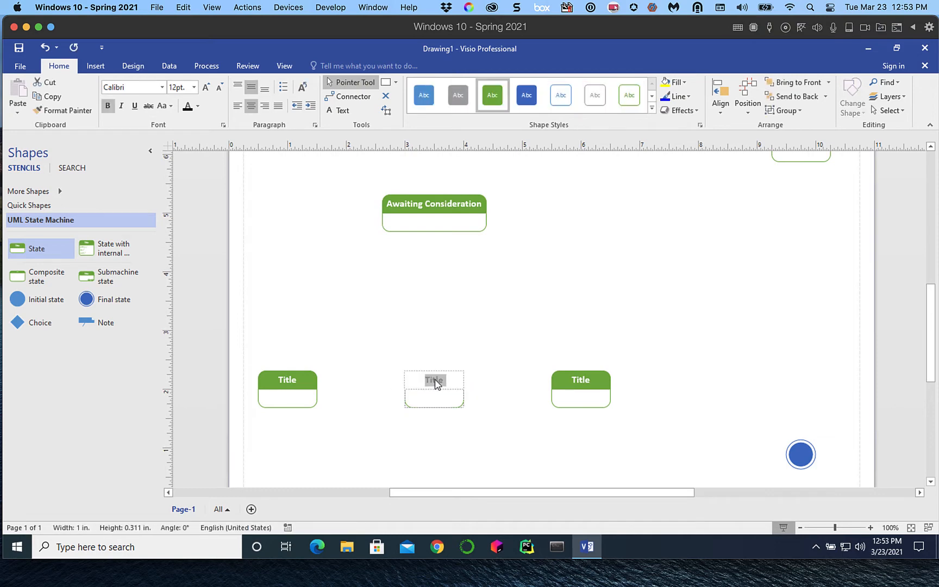
text(Accepted)
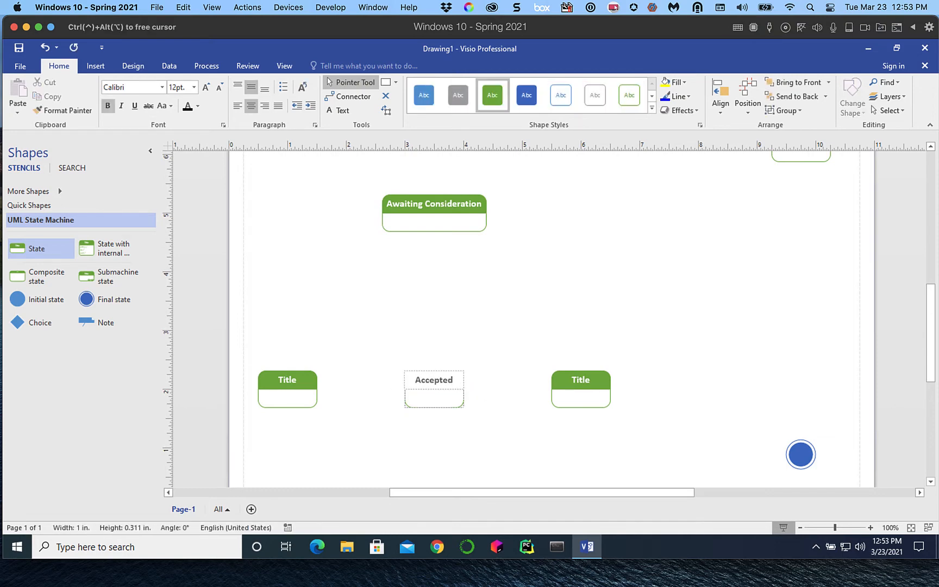
key(Return)
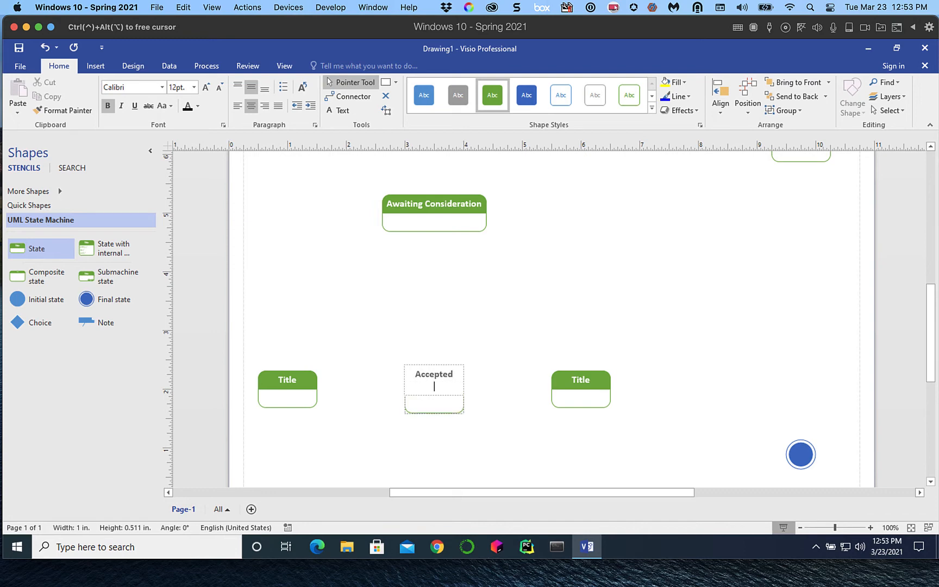
key(BackSpace)
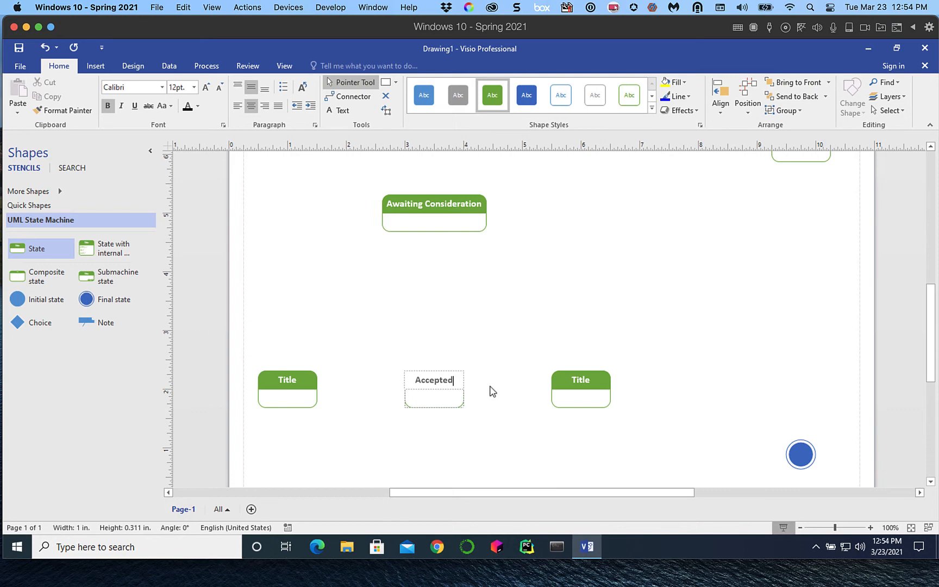
click(492, 392)
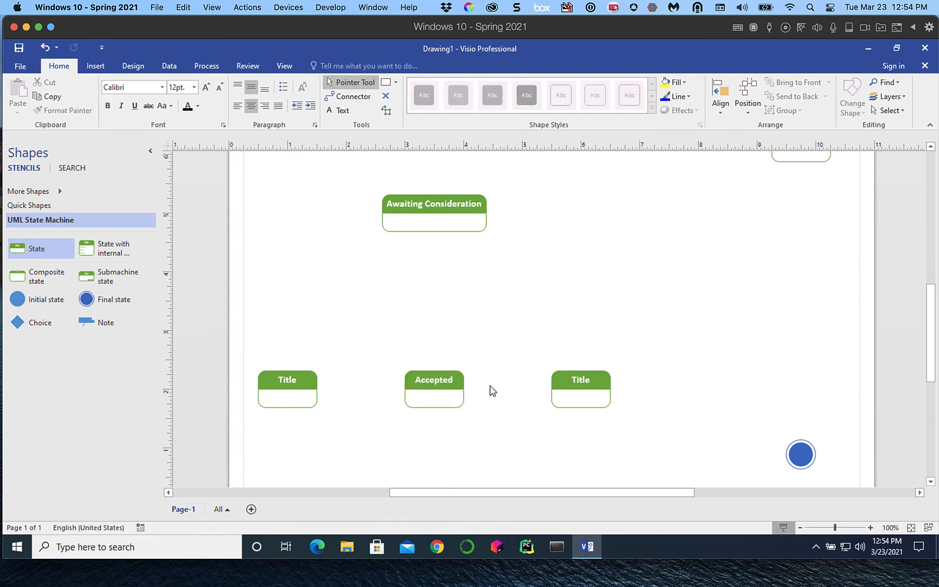
Title the state to the left of Accepted "Rejected" and the state to its right "Wait Listed"
double_click(290, 381)
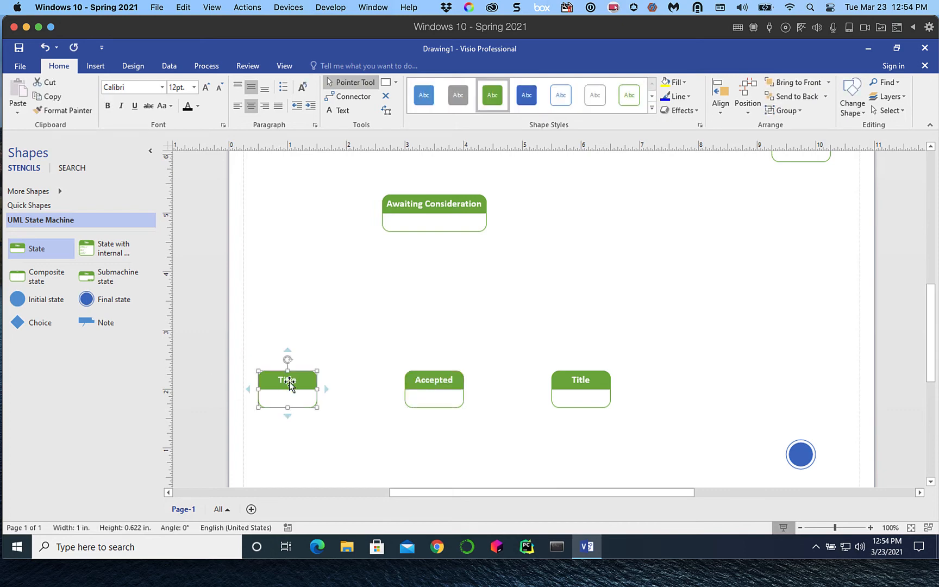
text(Rejected)
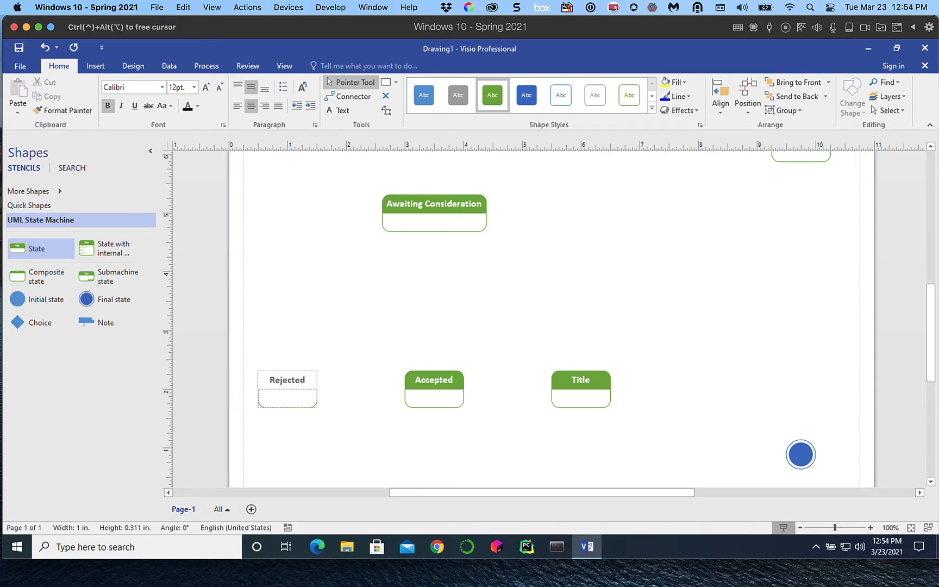
click(364, 465)
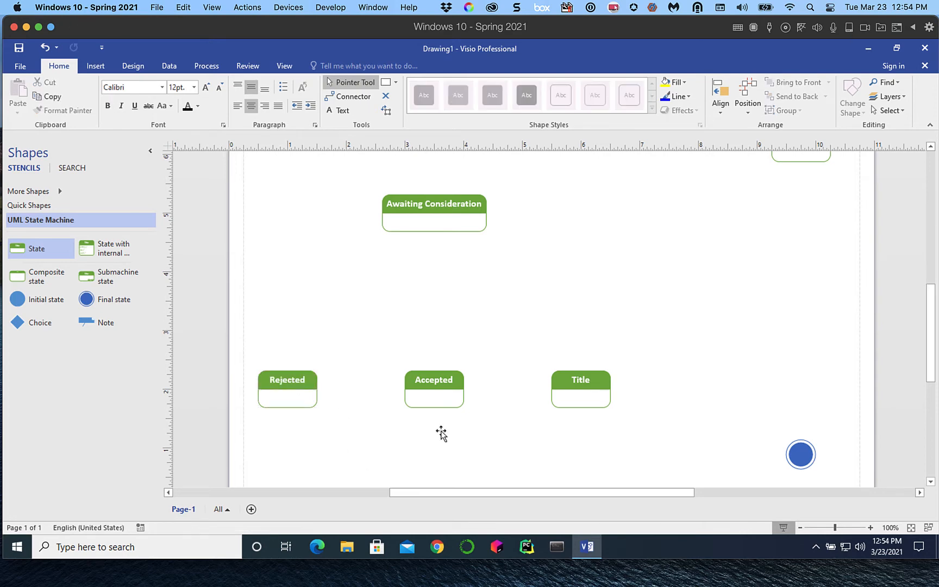
double_click(588, 381)
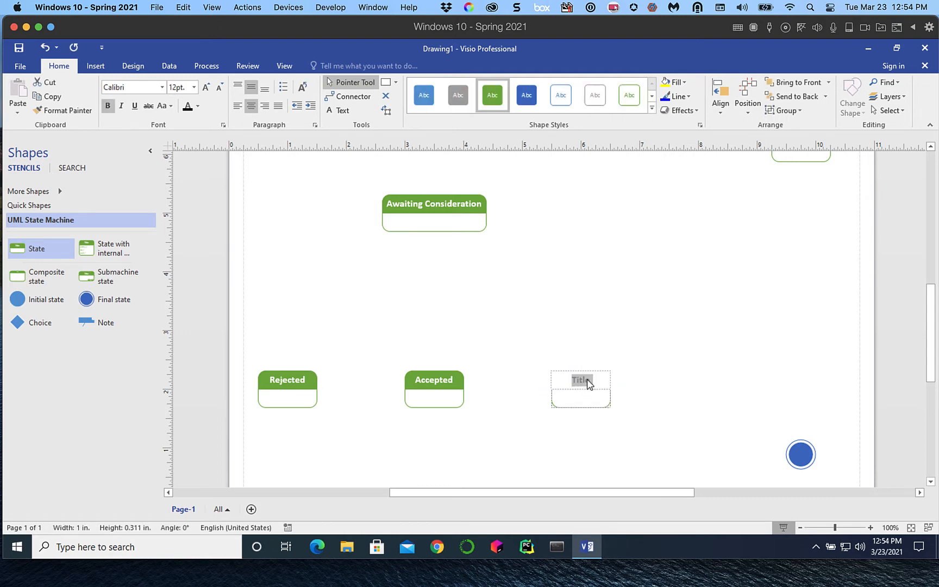
text(Wai)
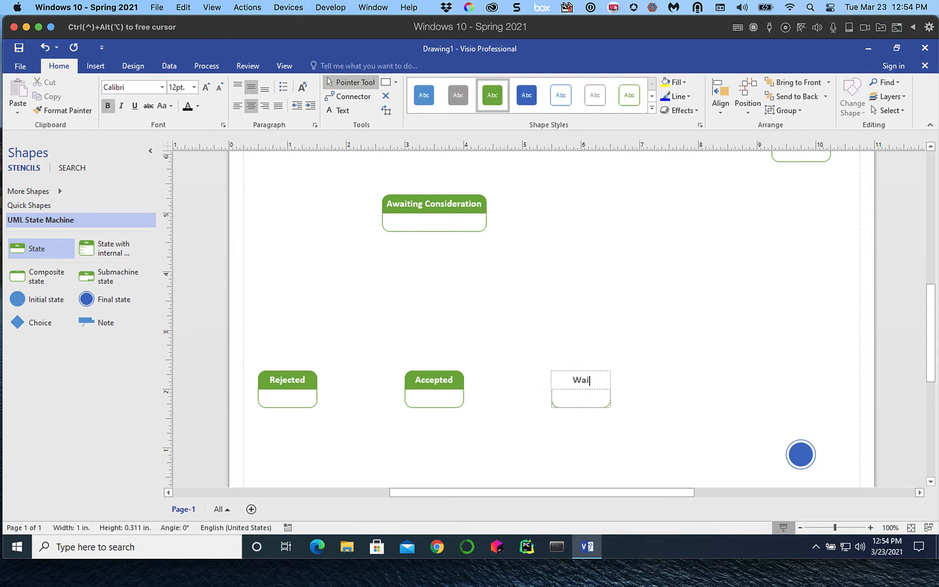
text(t Listed)
click(628, 420)
Change the title of the state below the diagram title to "Returned"
scroll(700, 296, up, 3)
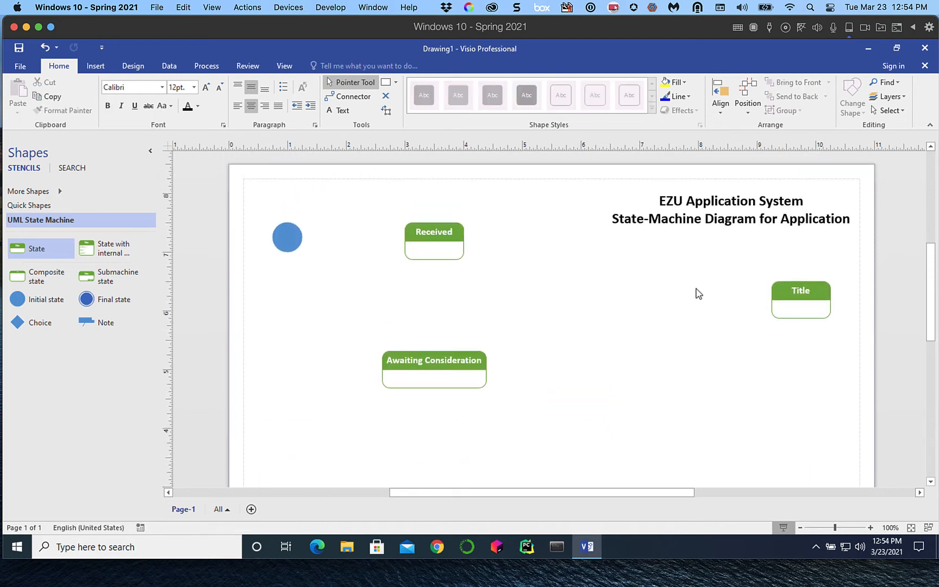
click(803, 293)
click(802, 293)
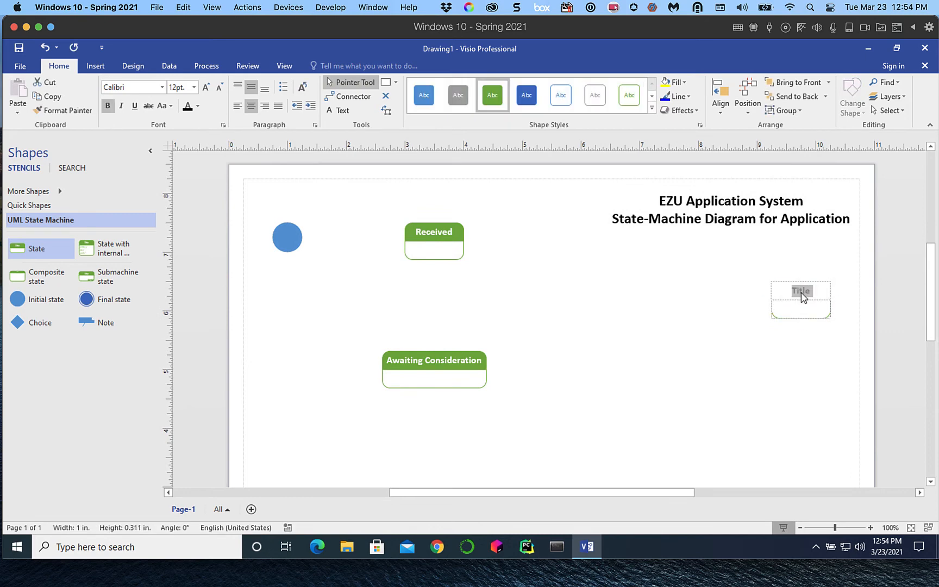
text(Returned)
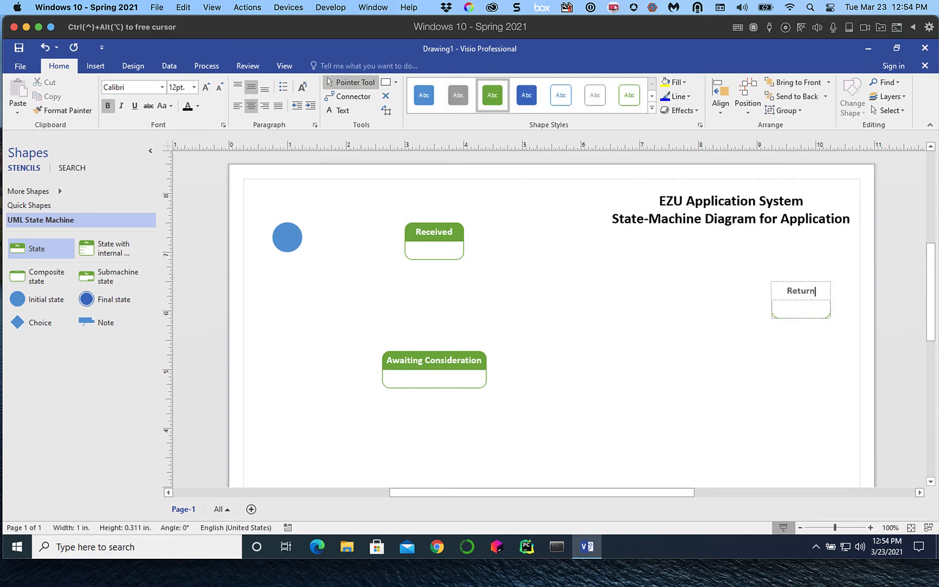
click(777, 345)
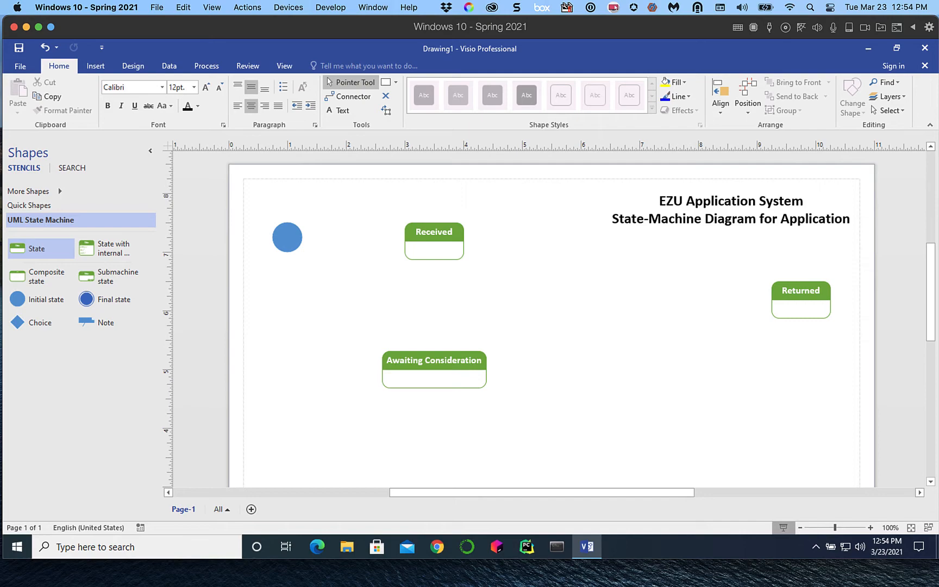
Place one Choice shape between Received and Awaiting Consideration and another between Awaiting Consideration and Accepted, both centred under Received
drag(938, 143, 793, 38)
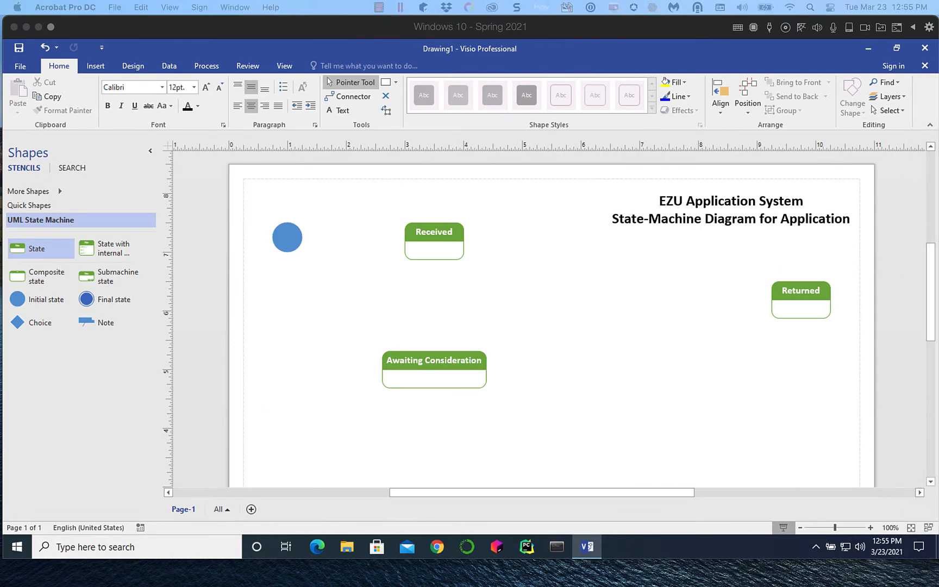
click(20, 328)
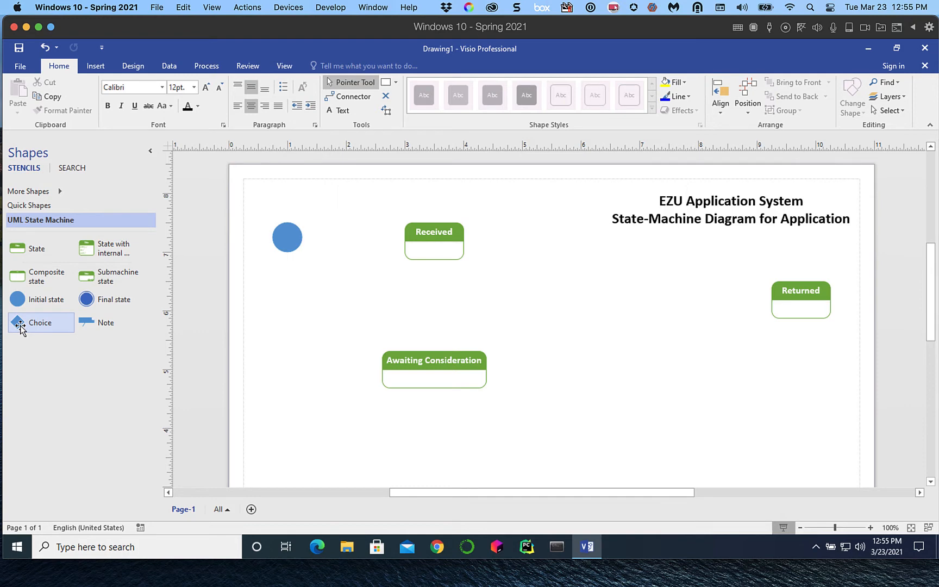
drag(21, 328, 431, 302)
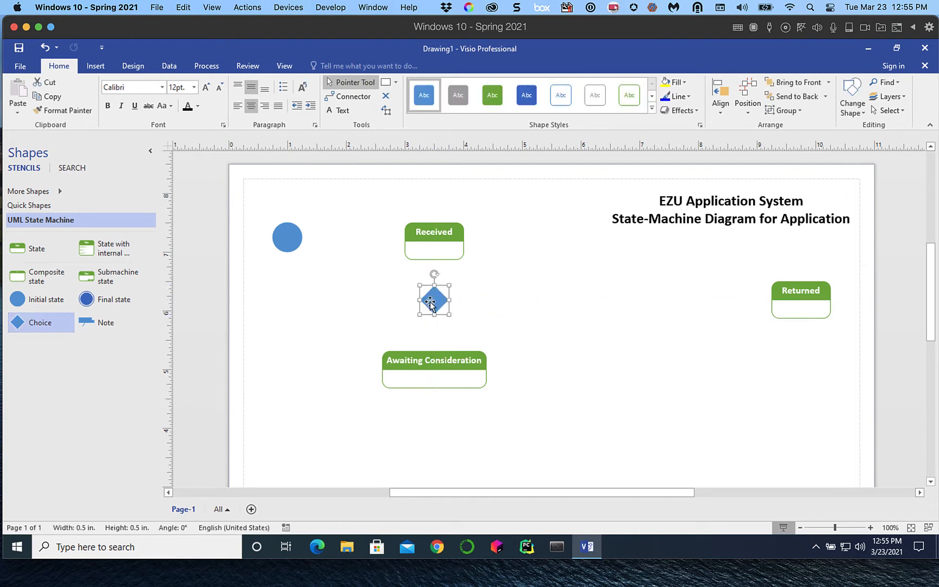
scroll(344, 431, down, 3)
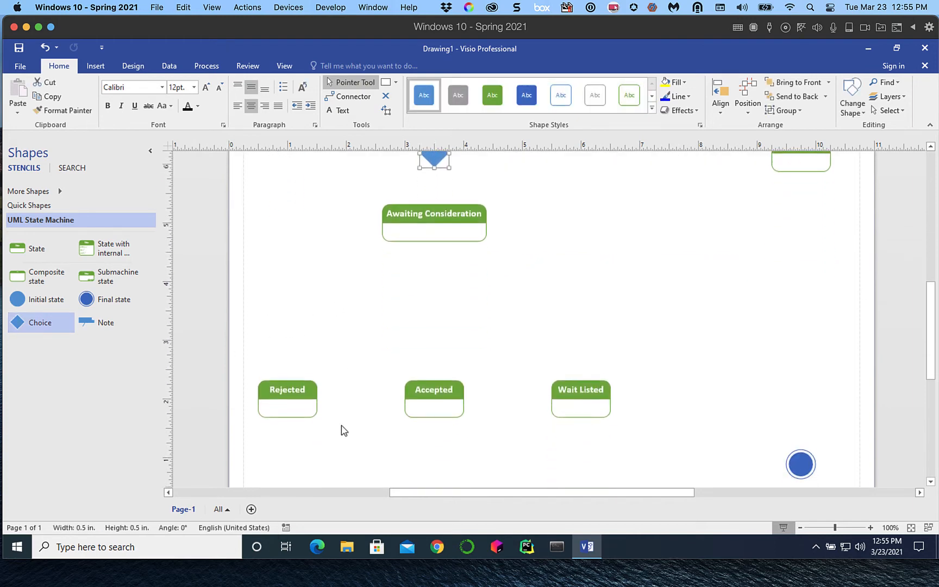
scroll(342, 428, up, 2)
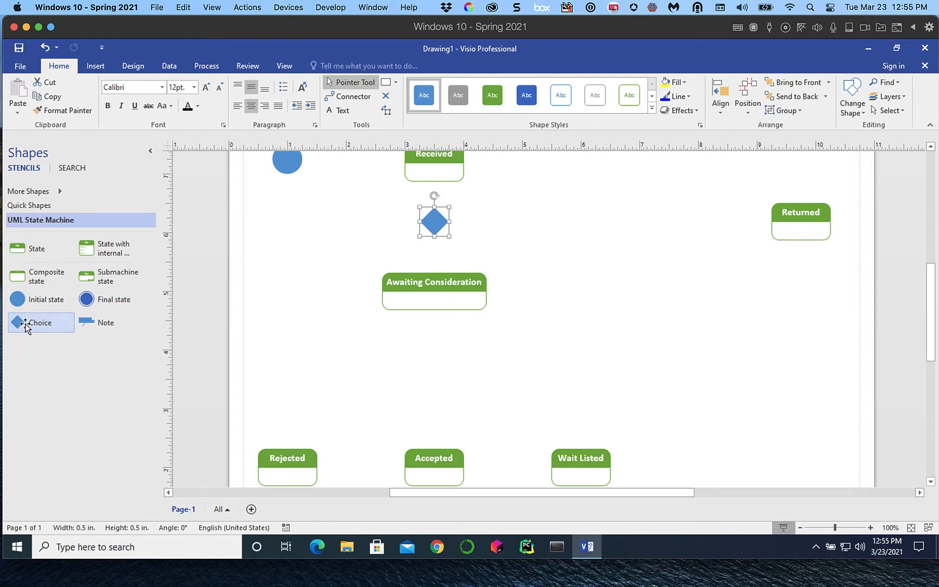
drag(25, 325, 433, 371)
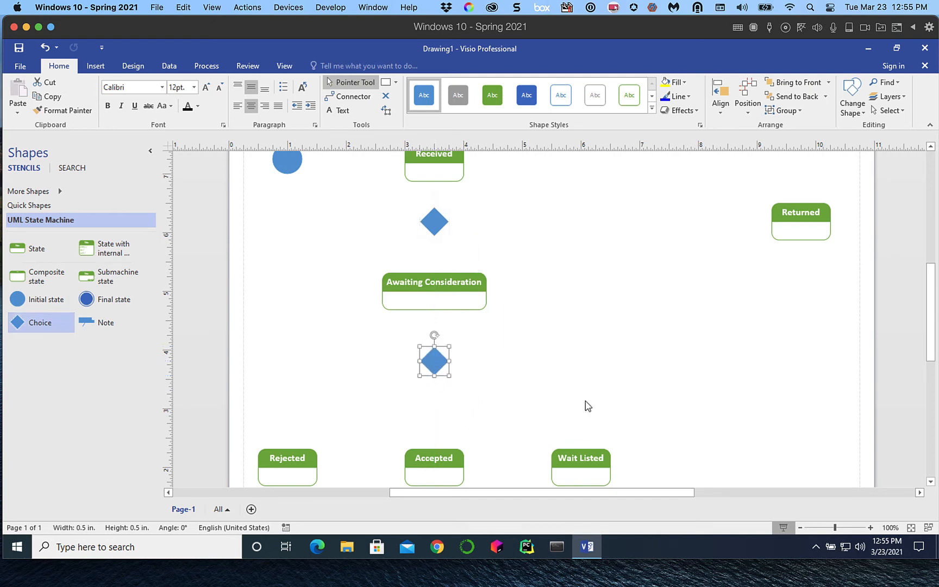
click(346, 356)
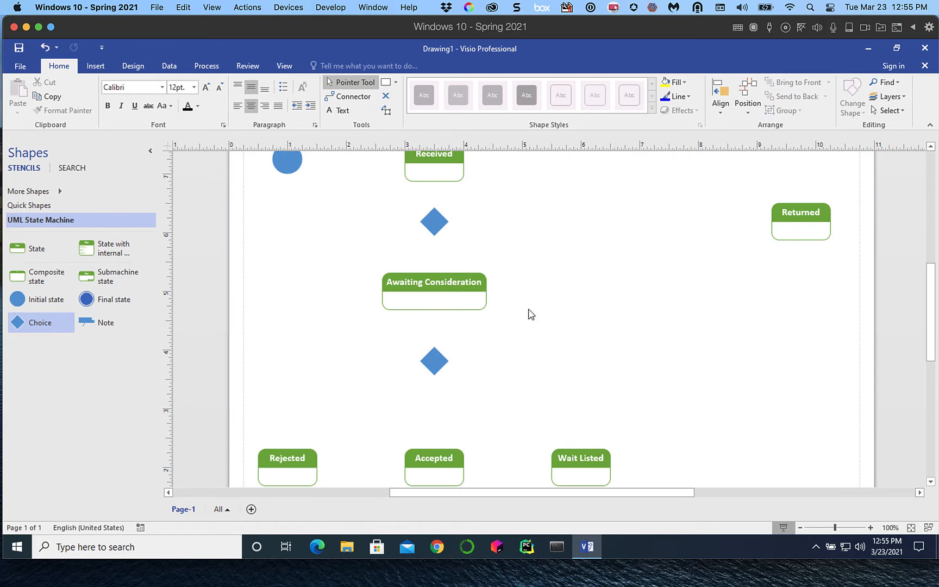
Draw connectors from the initial state to Received, and from Received through the upper choice to Awaiting Consideration
scroll(533, 315, up, 3)
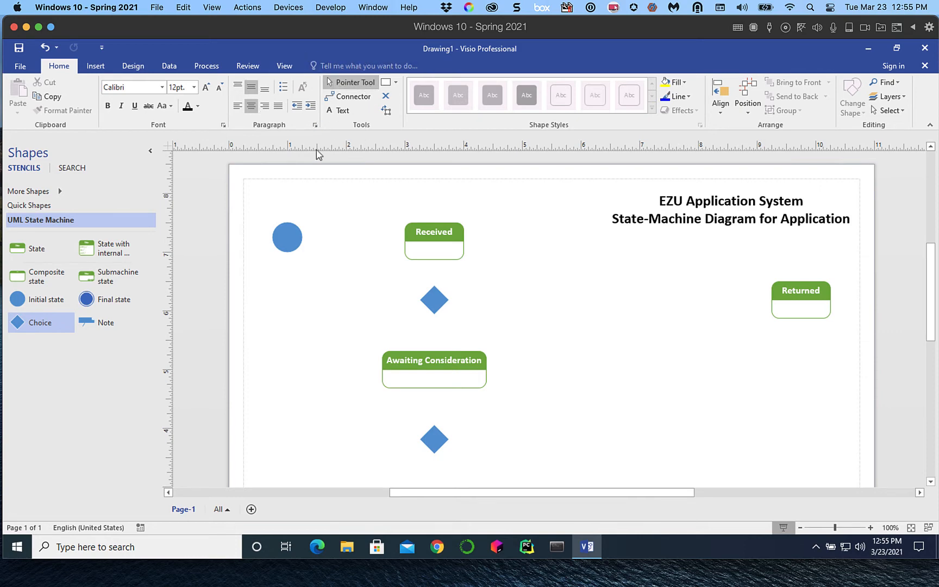
click(338, 97)
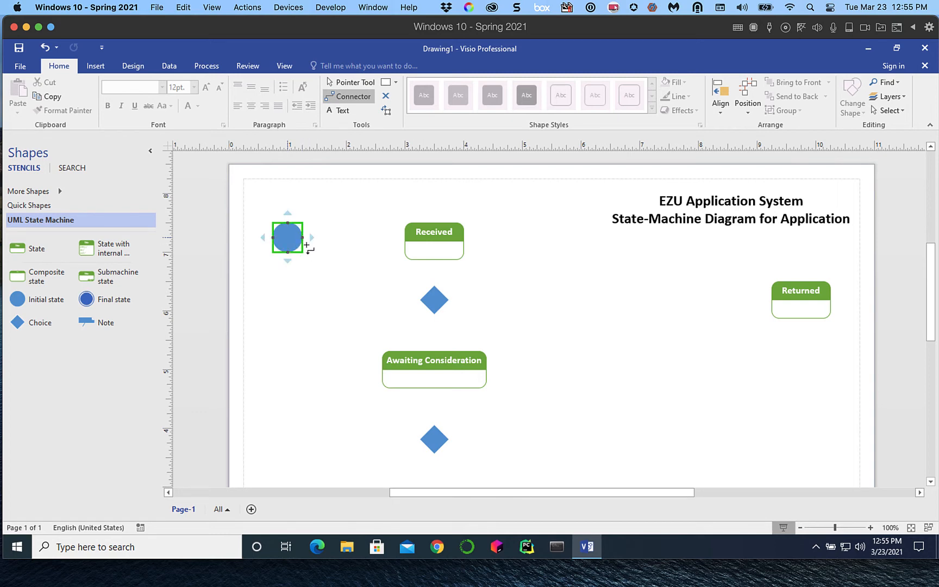
mouse_move(308, 239)
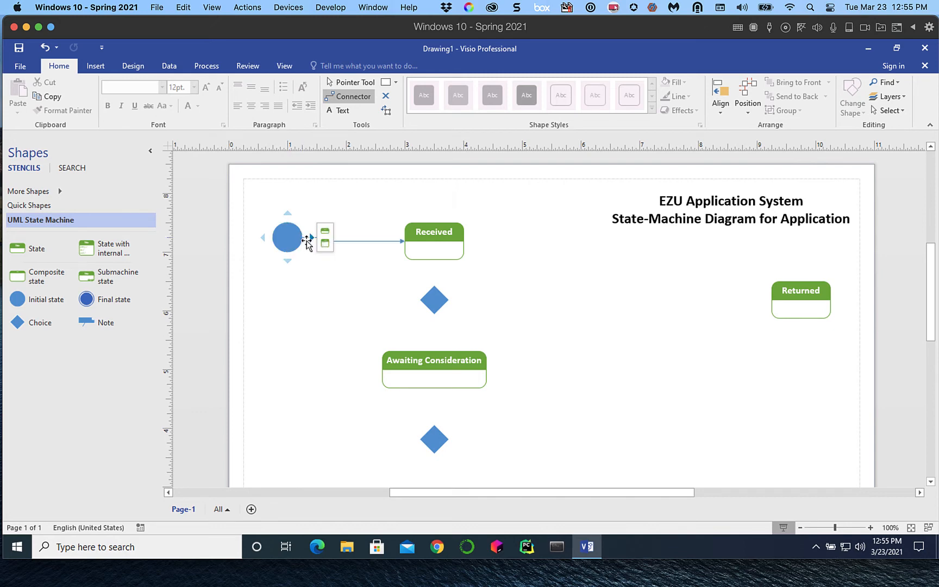
drag(308, 240, 405, 247)
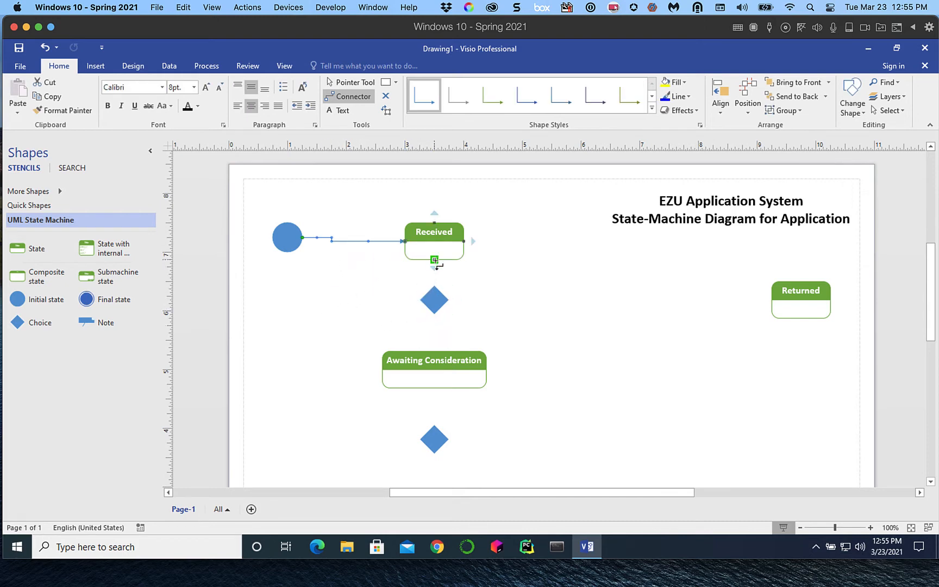
drag(434, 262, 434, 285)
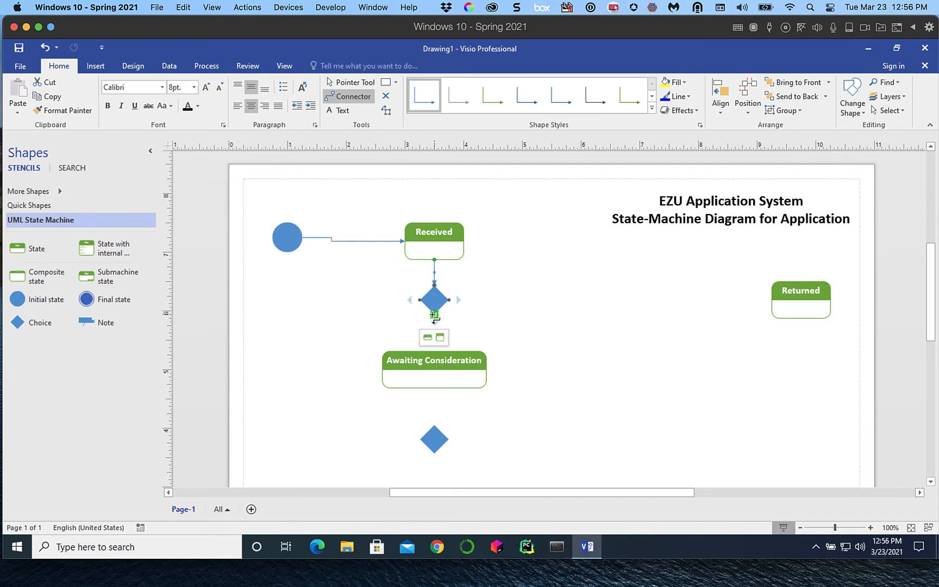
drag(434, 315, 434, 349)
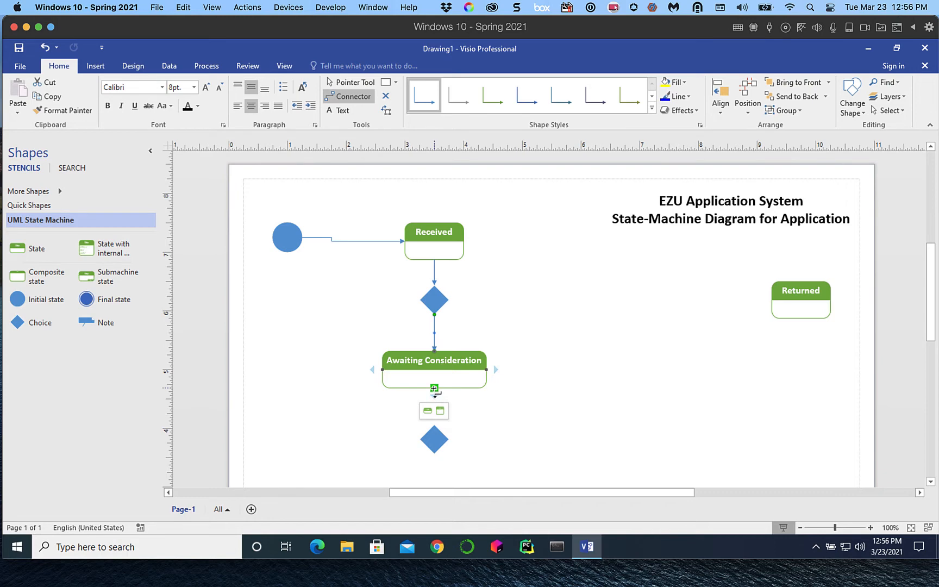
Draw connectors from Awaiting Consideration to the lower choice and from that choice down to Accepted
drag(434, 389, 435, 424)
scroll(582, 398, down, 3)
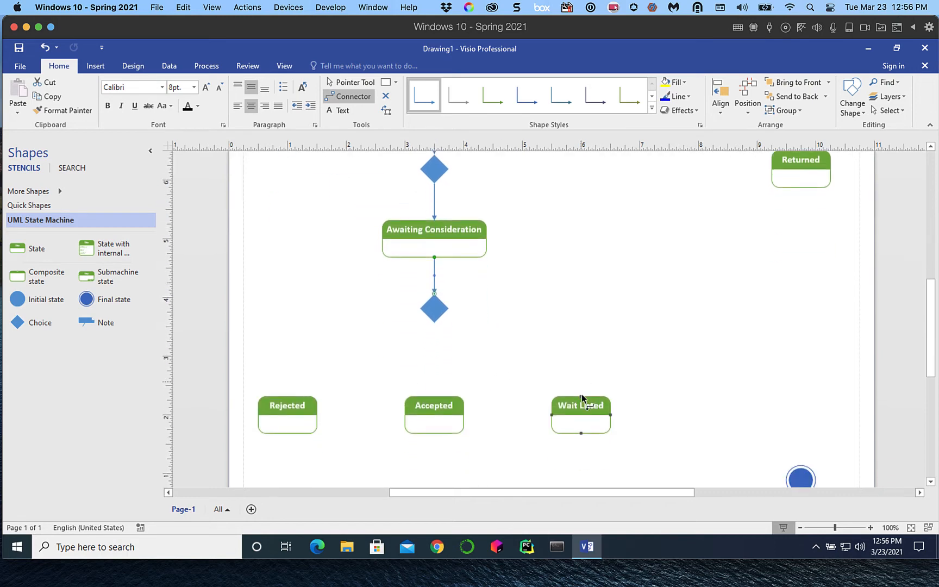
scroll(582, 397, down, 2)
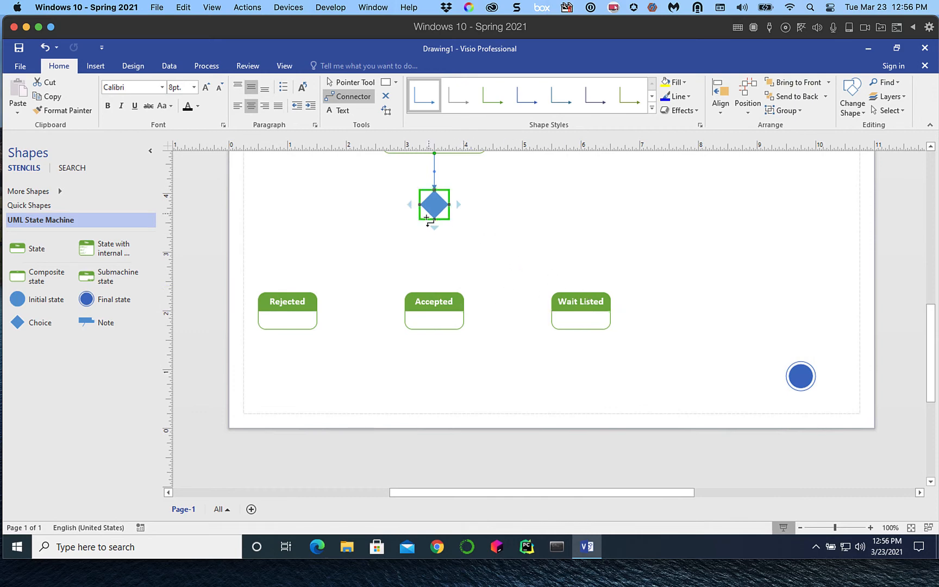
drag(435, 219, 434, 294)
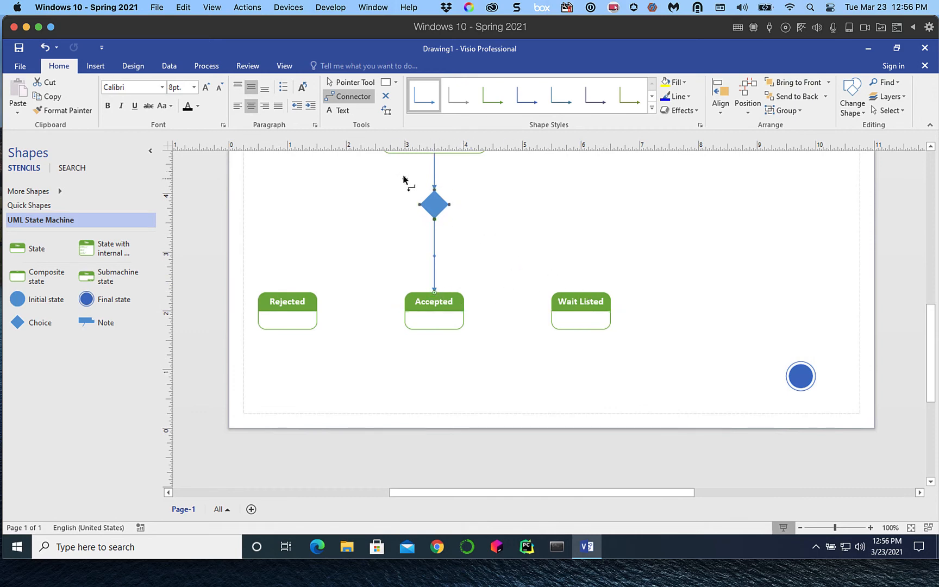
Draw connectors from the lower choice's left and right corners down to the tops of Rejected and Wait Listed respectively
mouse_move(417, 206)
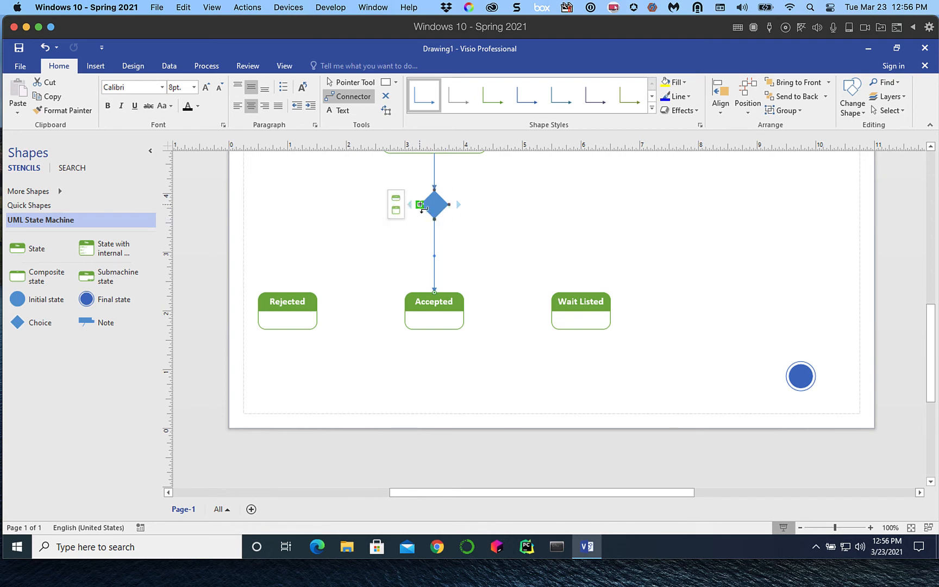
drag(421, 206, 287, 291)
mouse_move(457, 205)
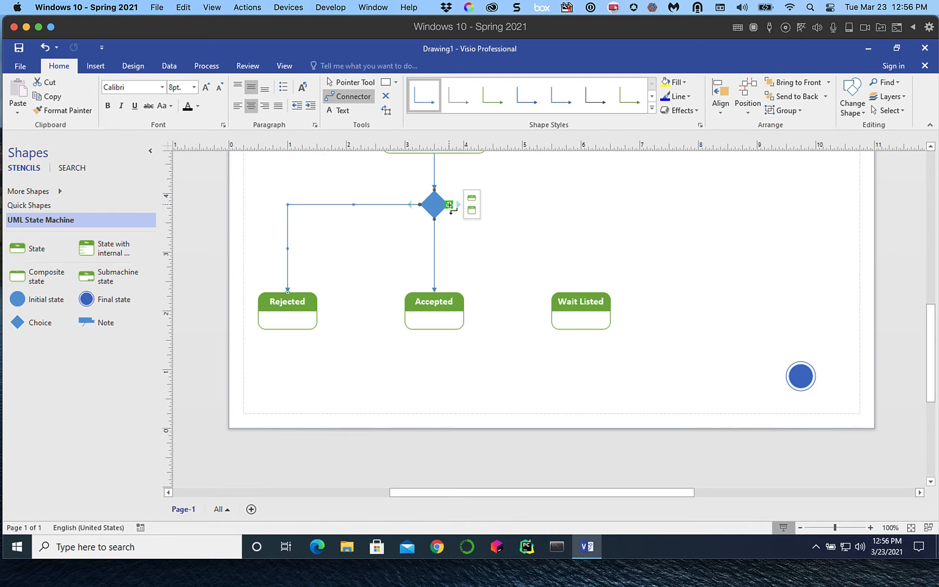
drag(450, 205, 581, 292)
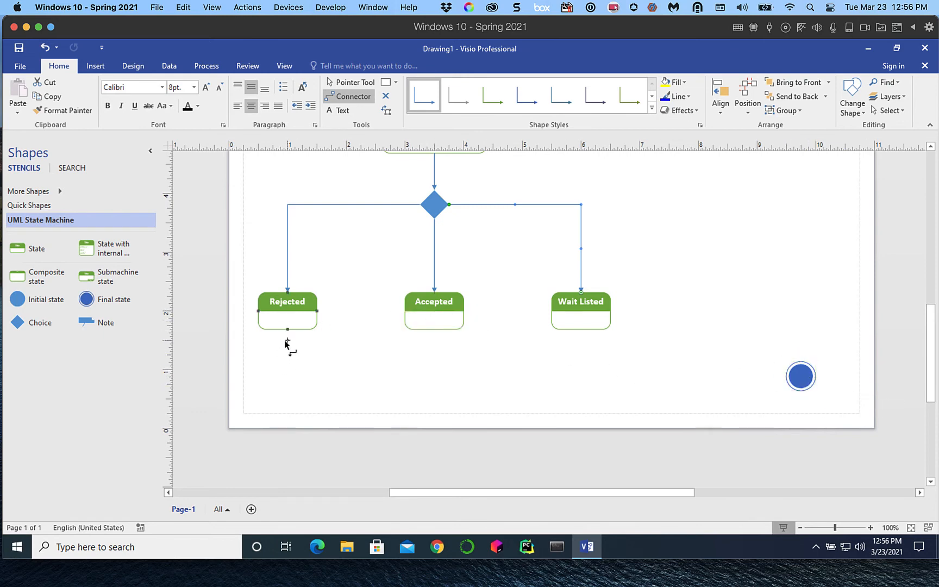
Draw connectors from the undersides of Rejected, Accepted and Wait Listed to the left side of the final state
drag(287, 331, 783, 384)
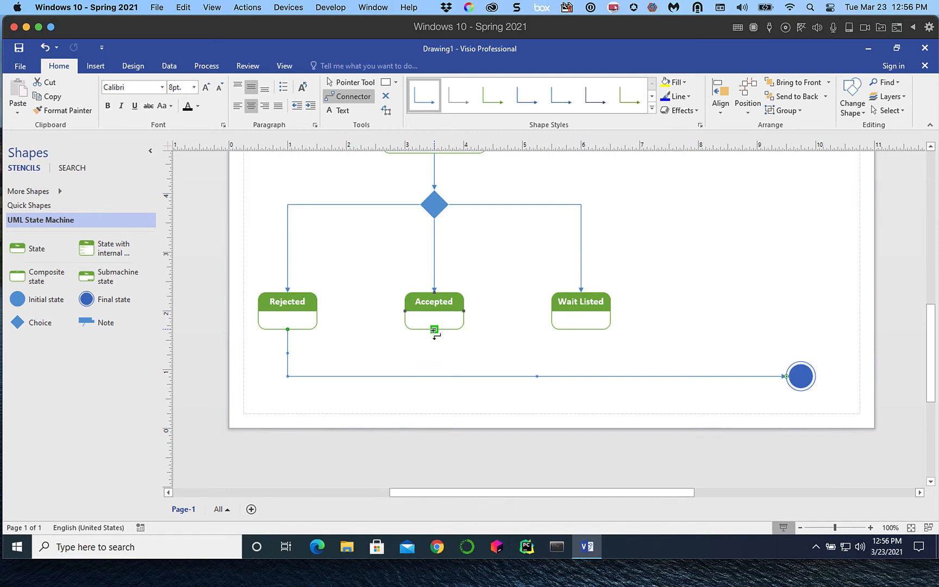
drag(434, 329, 784, 376)
drag(581, 330, 786, 377)
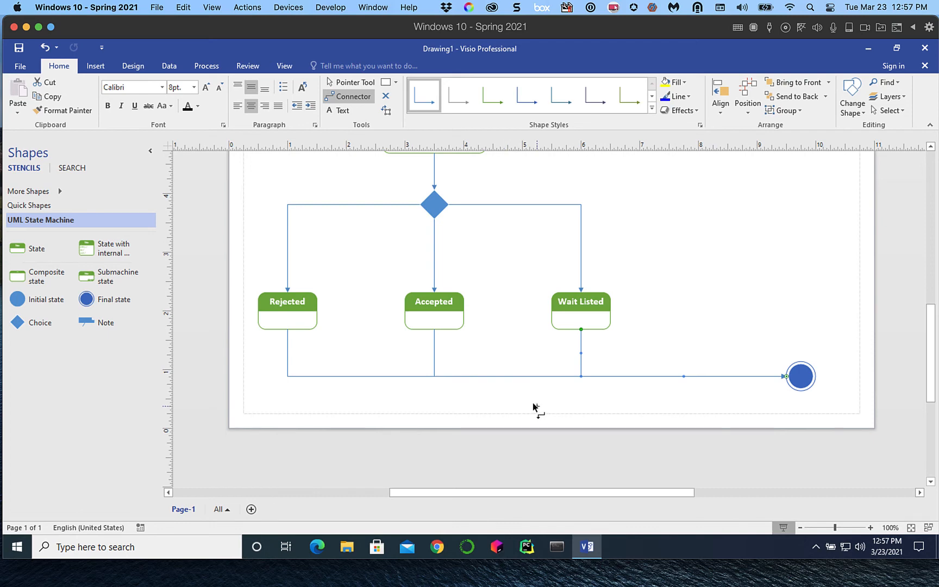
click(507, 404)
Draw a connector from the upper choice across to Returned, and another from Returned down to the top of the final state
scroll(599, 314, up, 1)
scroll(599, 310, up, 4)
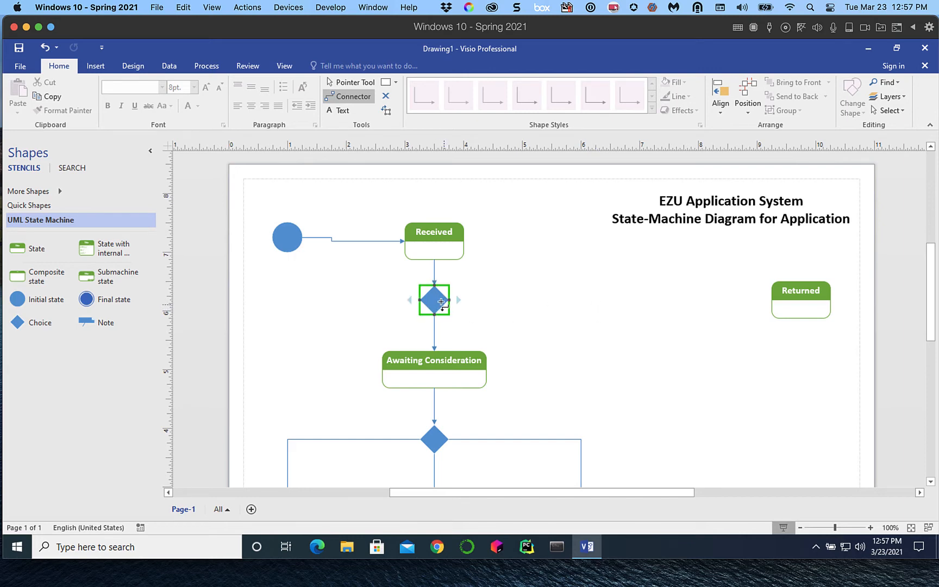
drag(449, 300, 772, 308)
scroll(801, 364, down, 2)
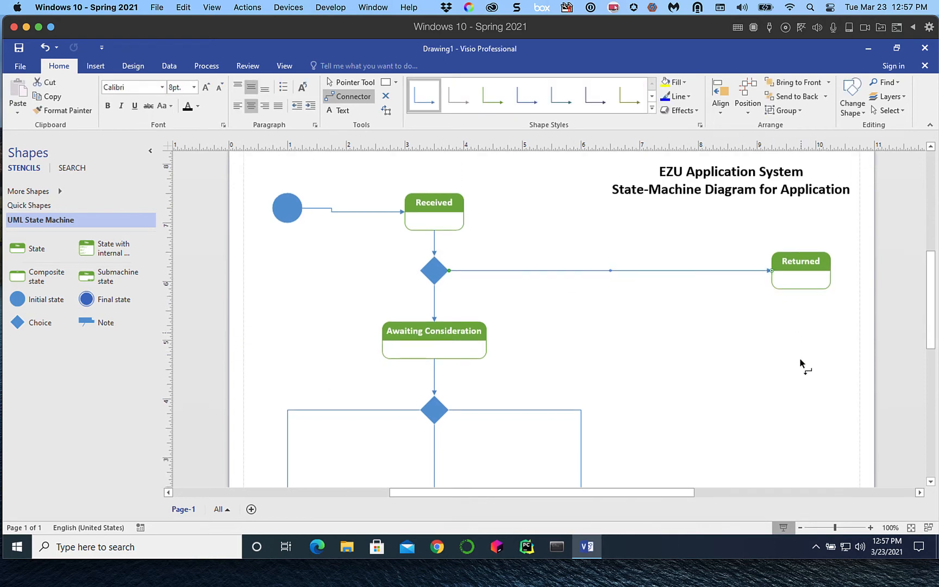
scroll(801, 365, down, 3)
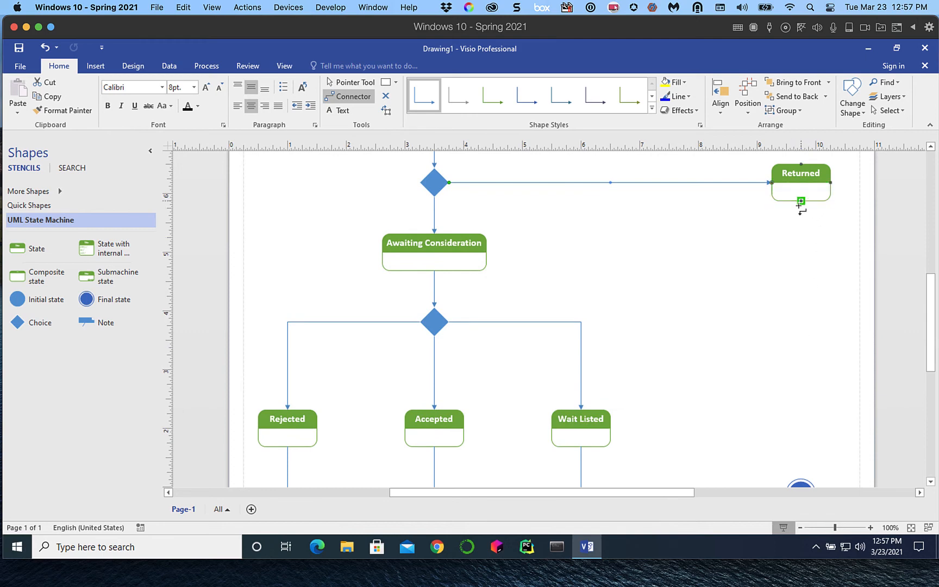
drag(801, 202, 802, 463)
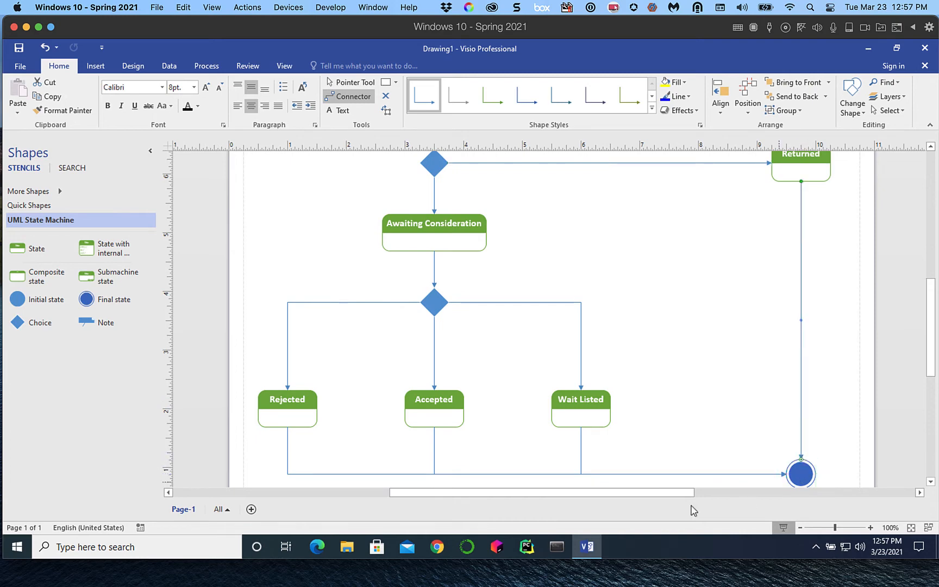
Draw a connector from Wait Listed back to the right side of Awaiting Consideration and shift its vertical segment outward to about 8 inches on the ruler
scroll(675, 395, down, 3)
scroll(674, 390, up, 2)
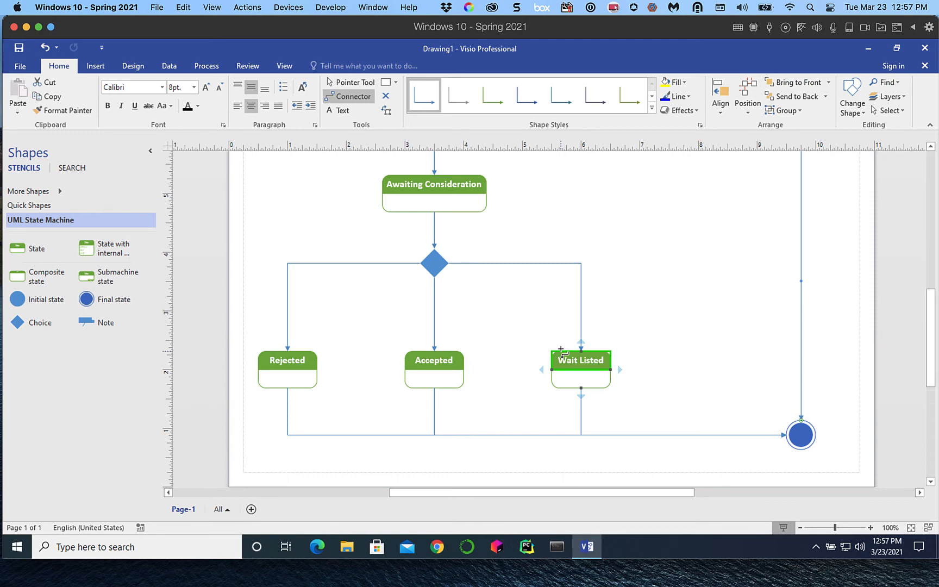
scroll(560, 342, up, 1)
scroll(560, 342, down, 1)
mouse_move(620, 370)
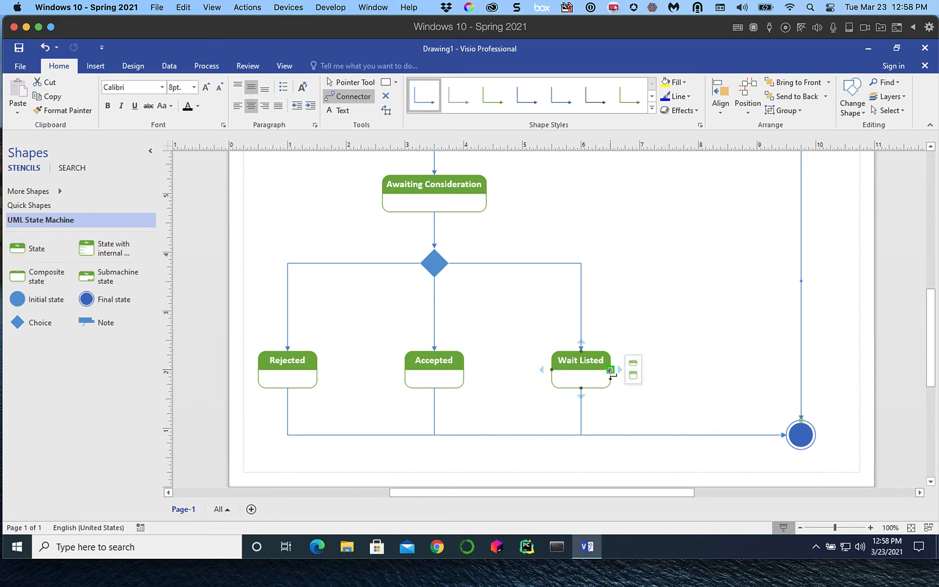
drag(610, 369, 670, 369)
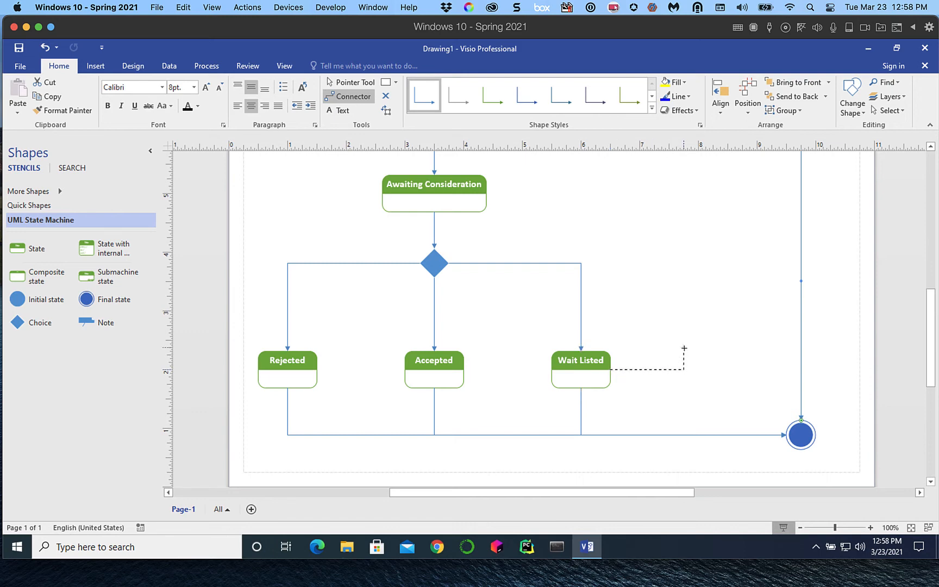
drag(685, 349, 678, 214)
drag(670, 170, 487, 193)
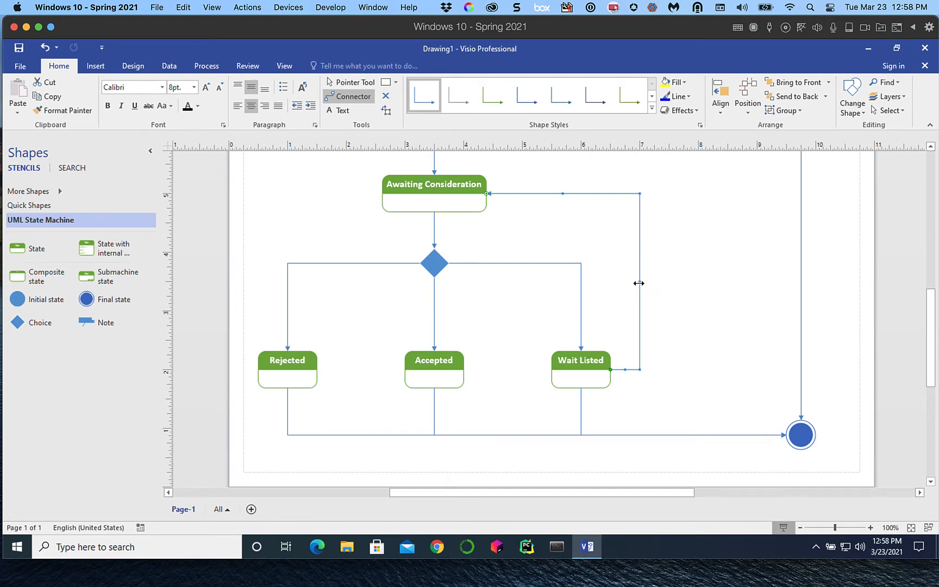
drag(638, 283, 694, 282)
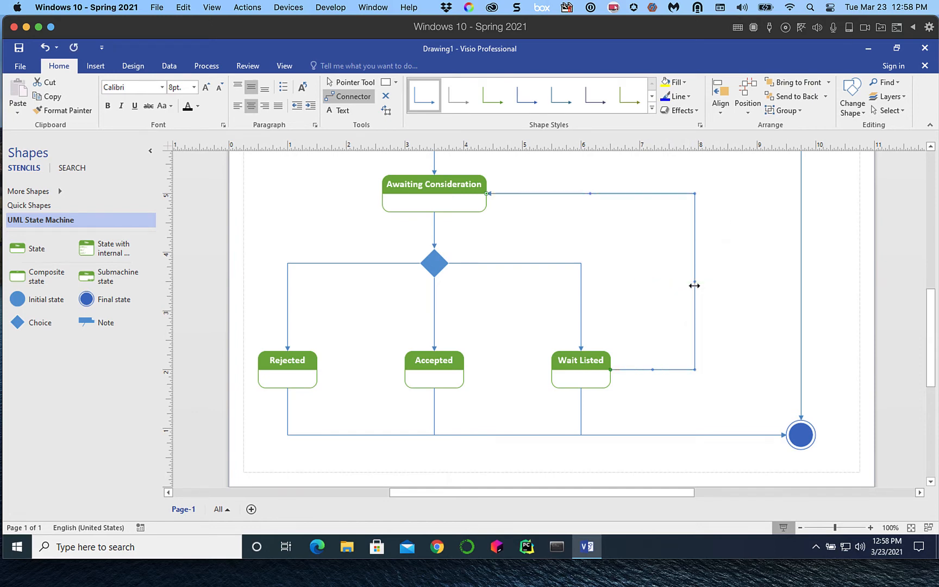
click(662, 403)
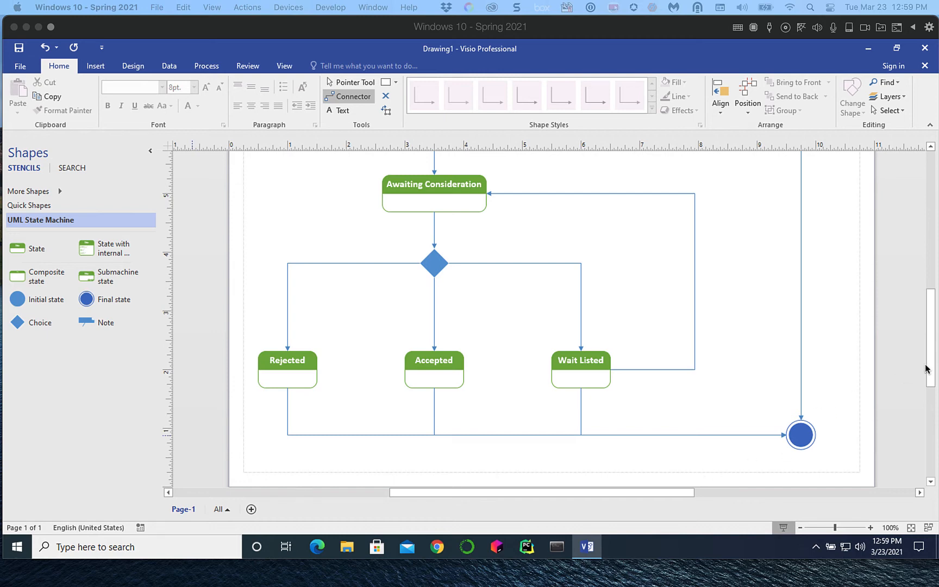
Try to move the initial state down to line it up with Received
drag(929, 367, 914, 317)
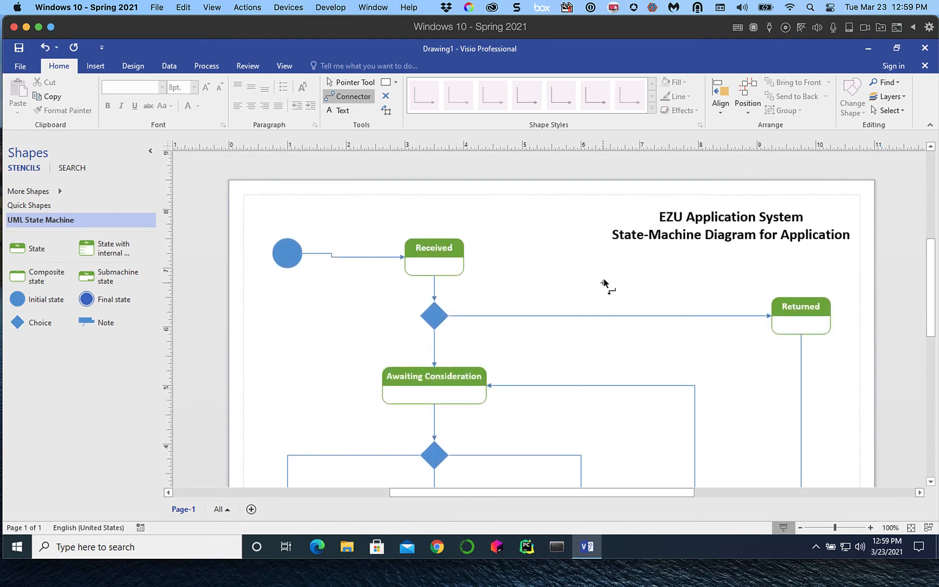
click(285, 253)
drag(282, 253, 282, 255)
drag(288, 259, 288, 282)
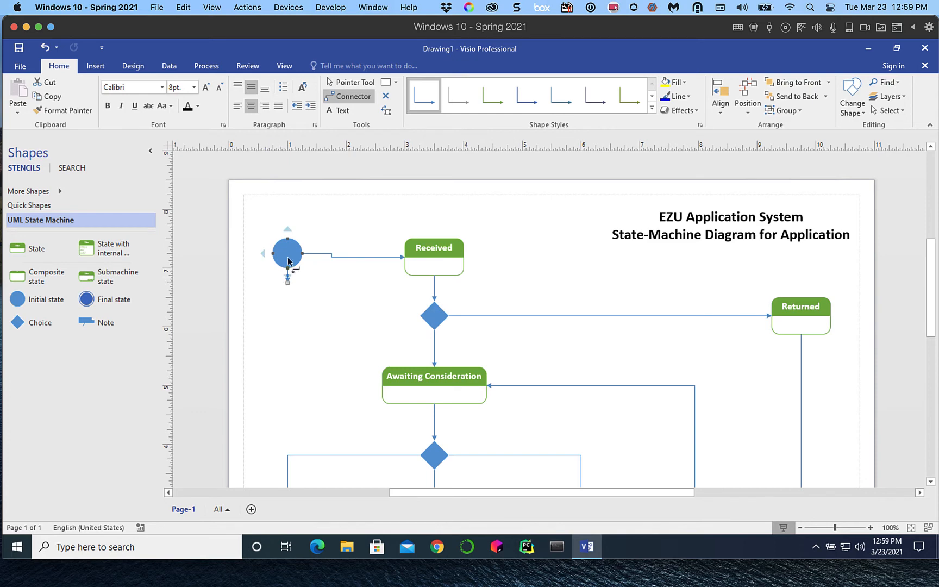
click(352, 84)
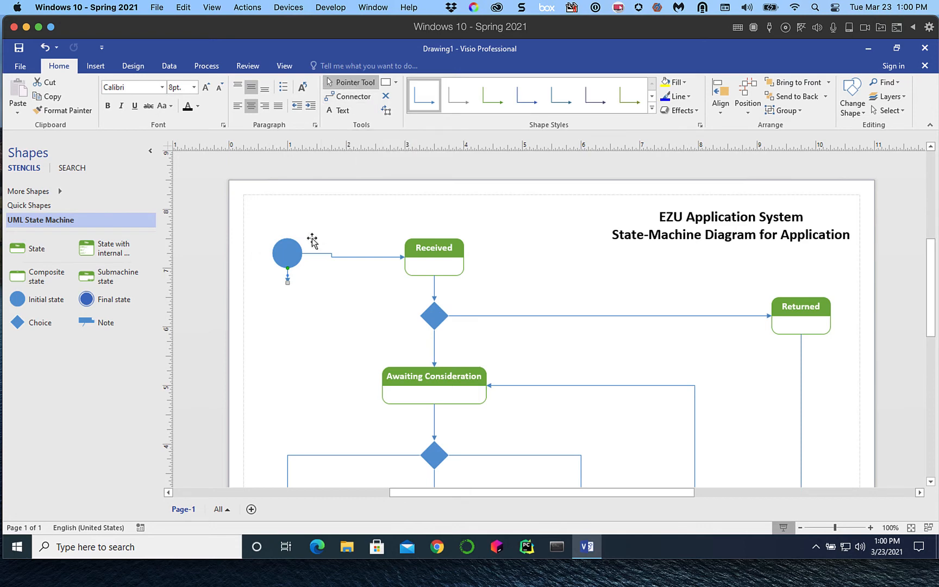
click(289, 279)
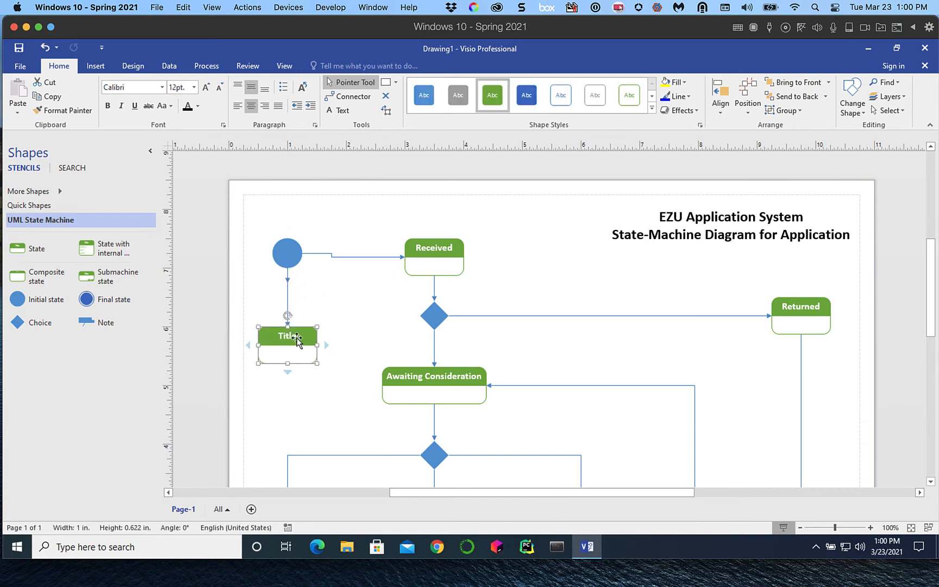
click(288, 298)
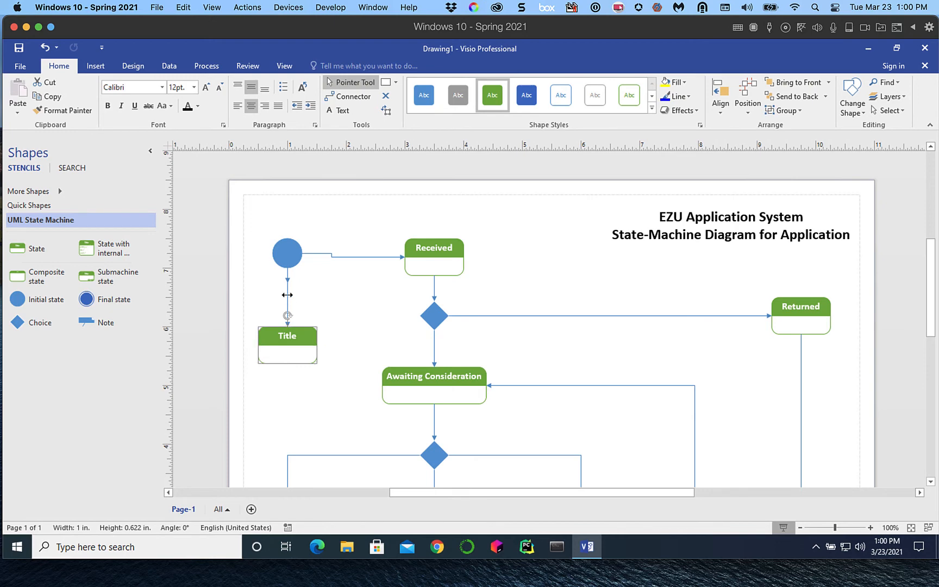
click(284, 334)
key(Delete)
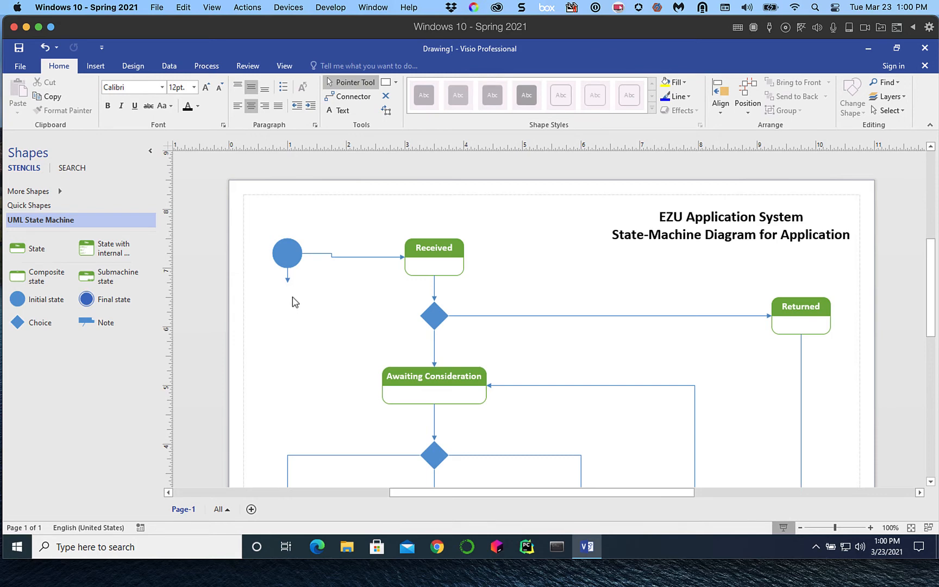
mouse_move(288, 282)
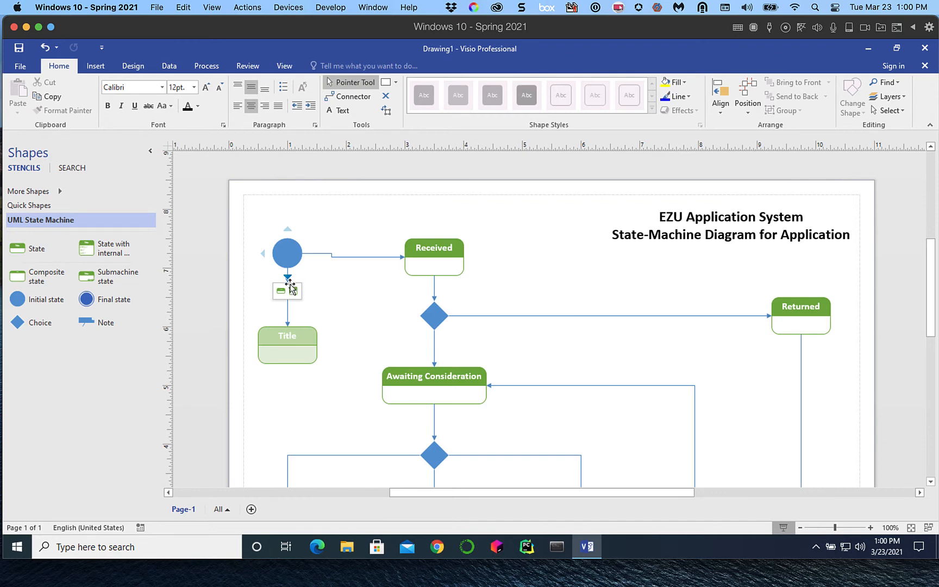
click(288, 280)
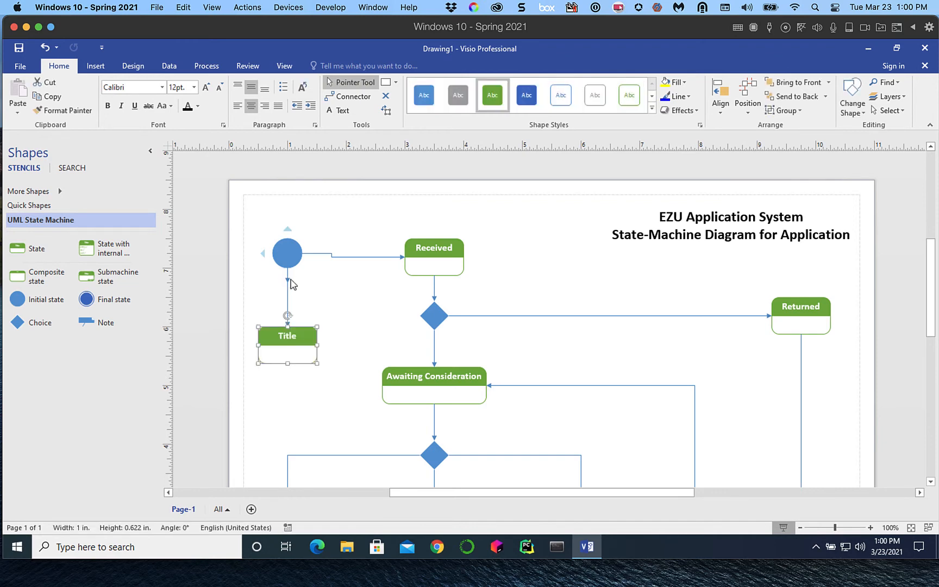
click(288, 302)
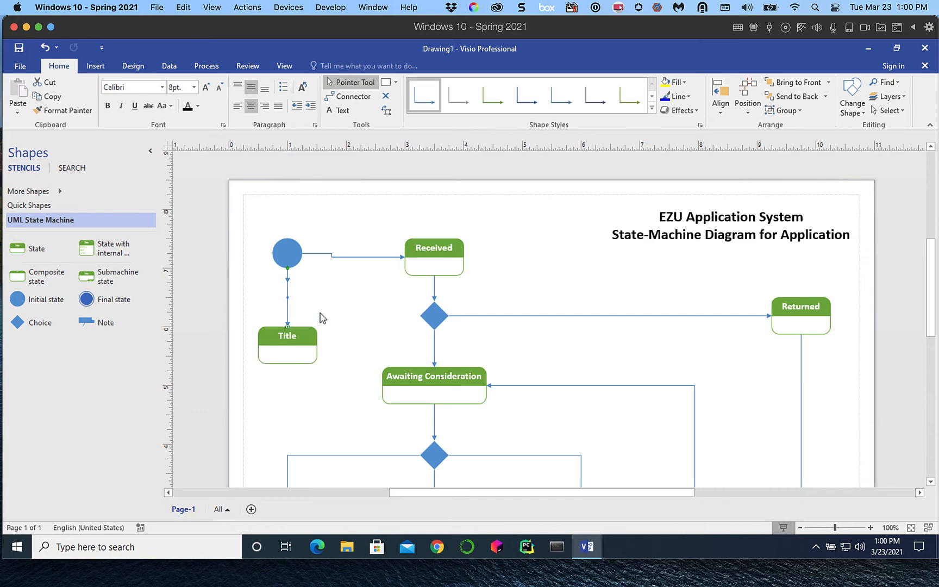
right_click(287, 306)
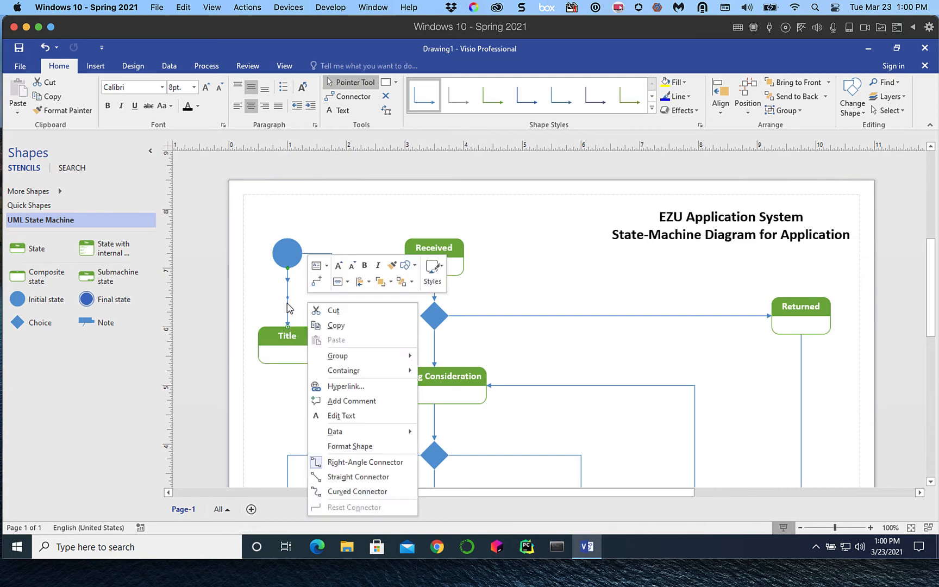
click(333, 313)
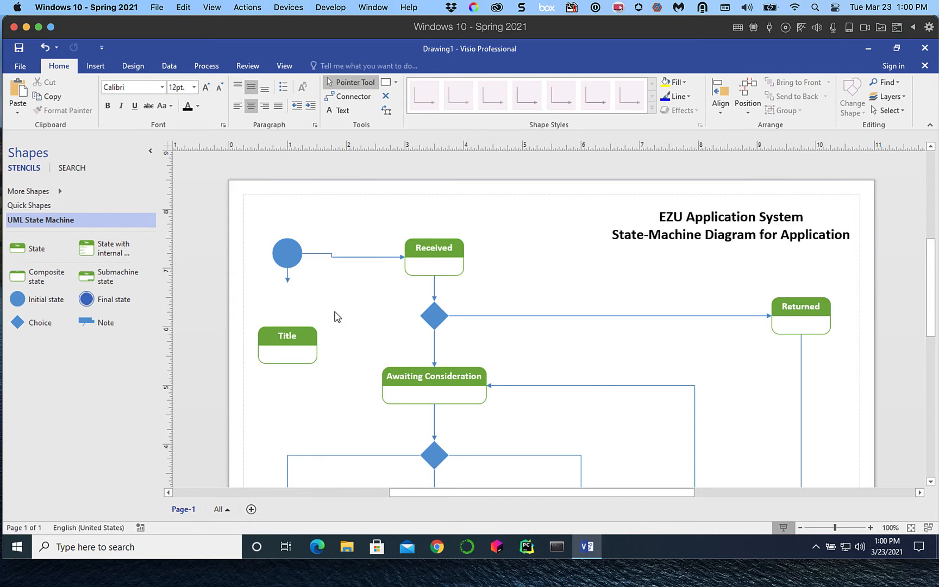
click(291, 349)
right_click(292, 347)
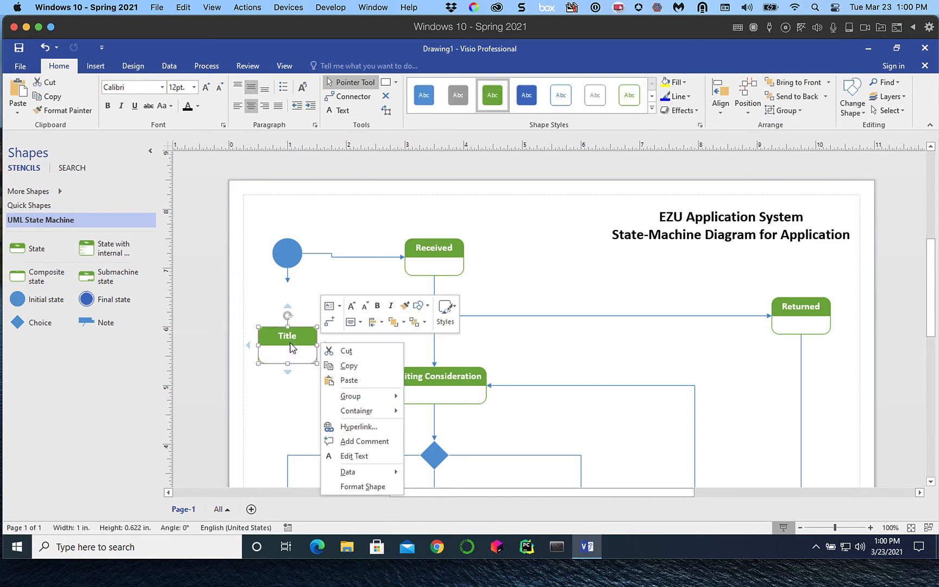
click(359, 352)
mouse_move(288, 278)
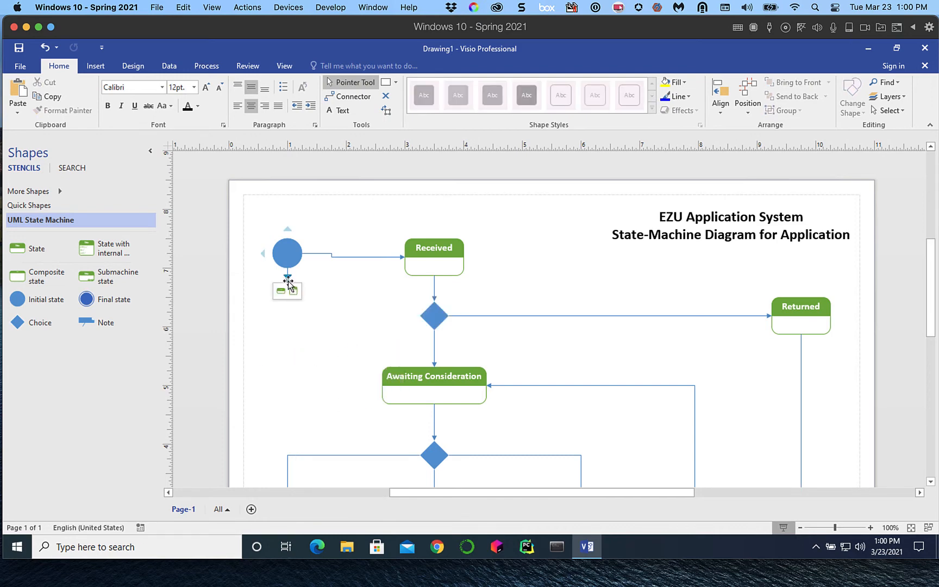
click(288, 277)
drag(288, 282, 301, 300)
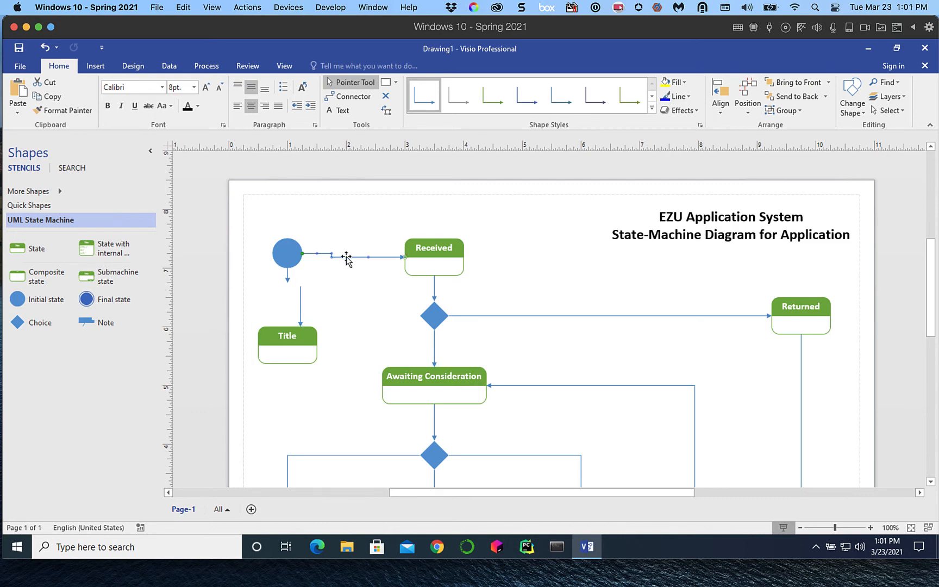
Delete the connector between the initial state and Received, the stray Title state with its loose connectors, and the initial state itself
key(Delete)
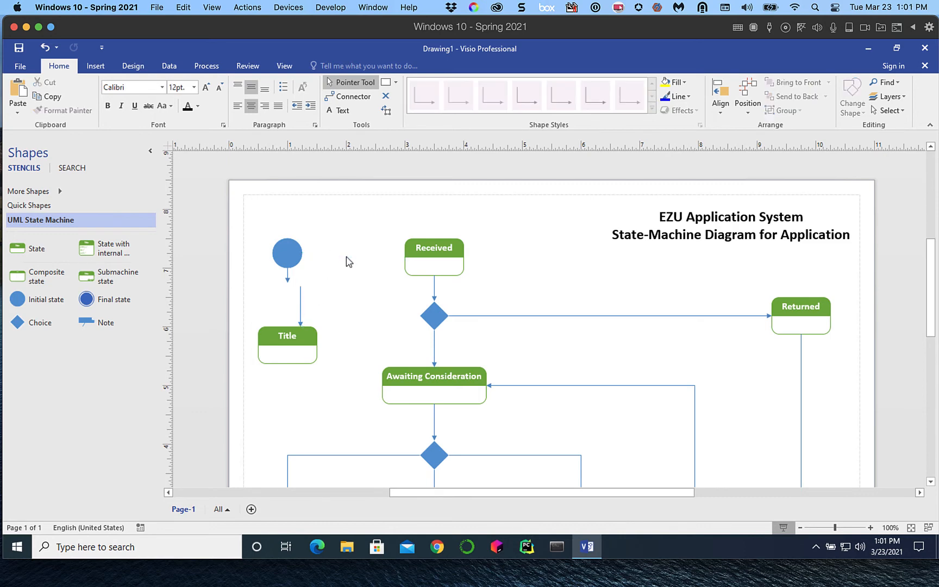
click(296, 335)
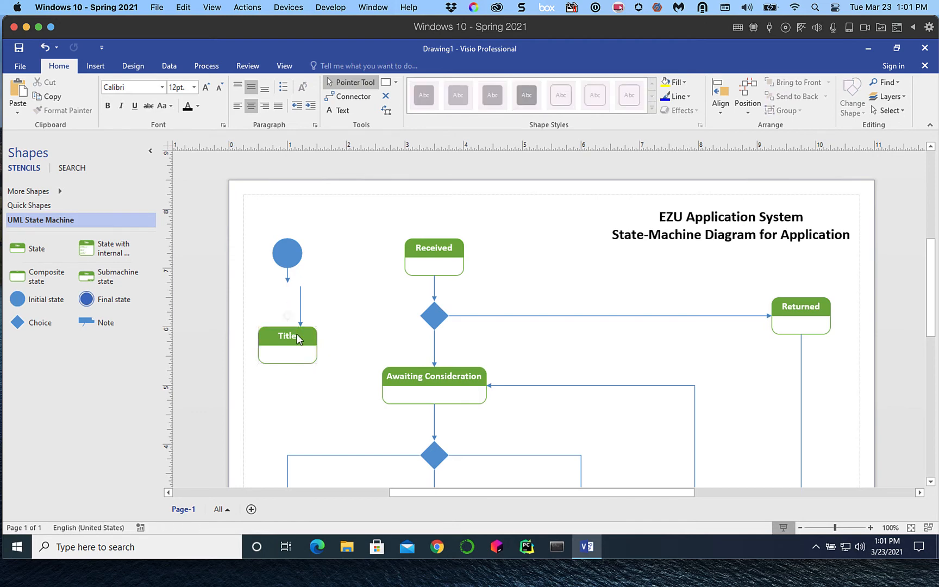
key(Delete)
click(300, 325)
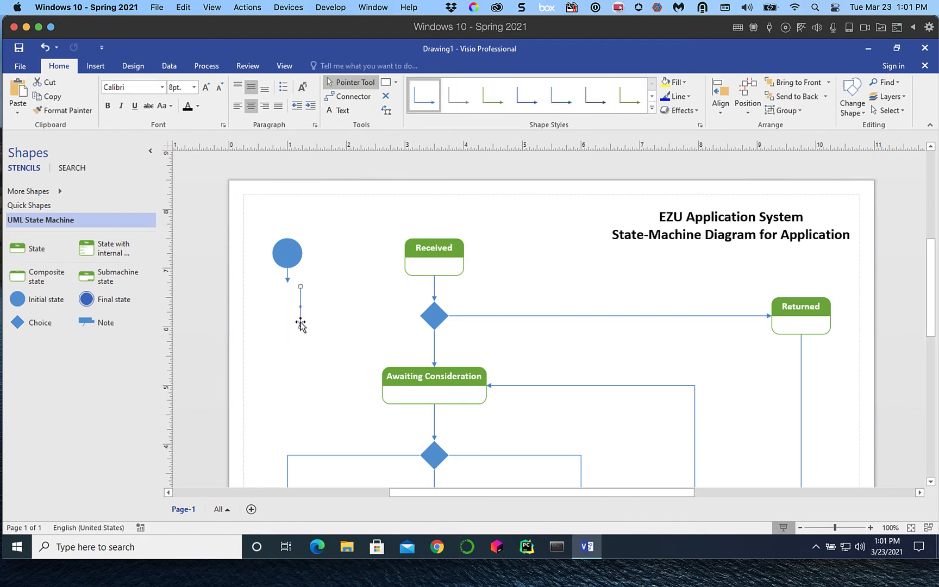
key(Delete)
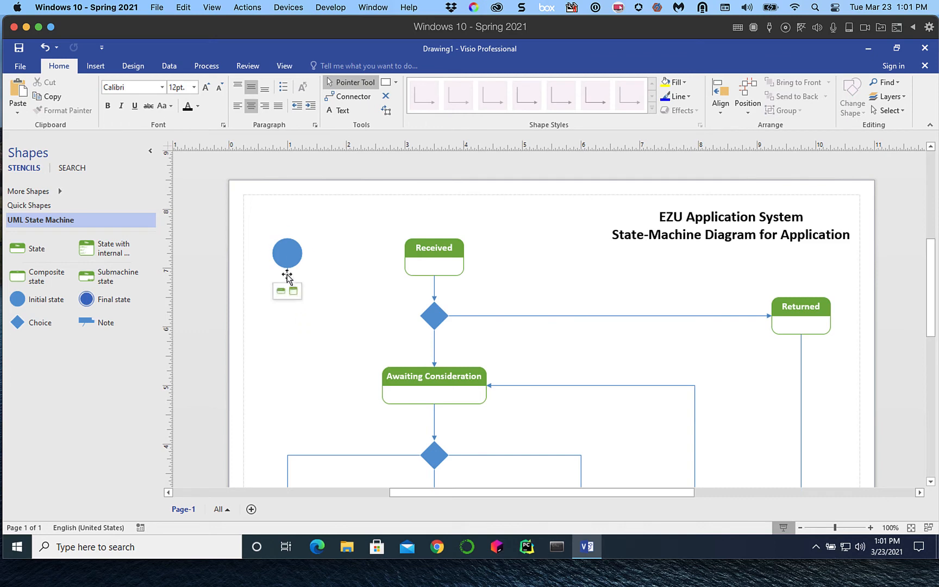
click(293, 254)
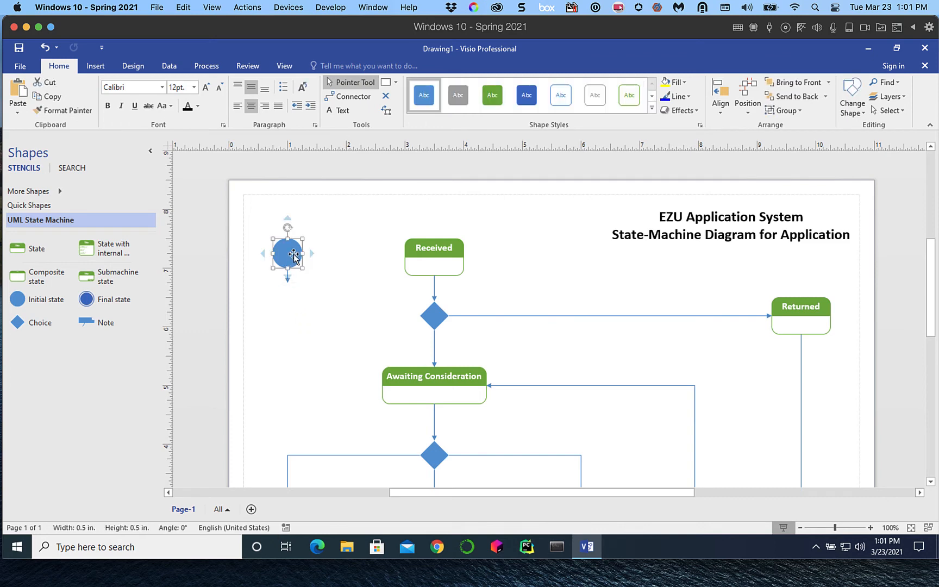
key(Delete)
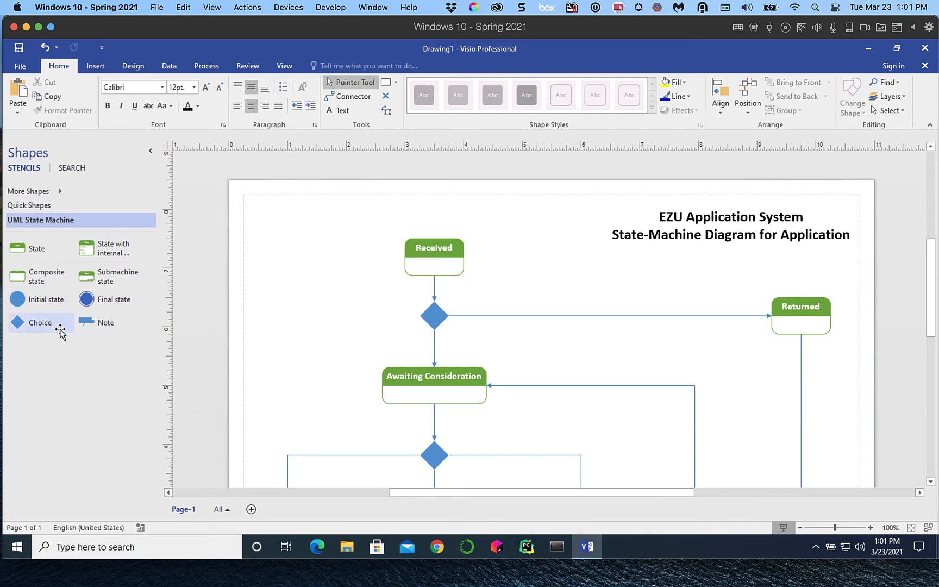
Place a new initial state level with Received on its left side and draw a connector from it to Received
click(20, 300)
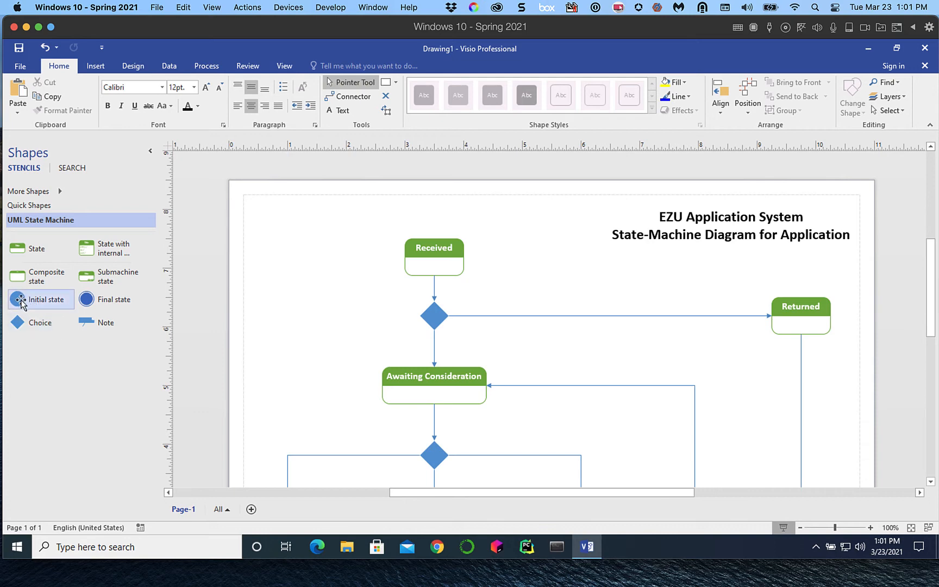
drag(21, 300, 292, 260)
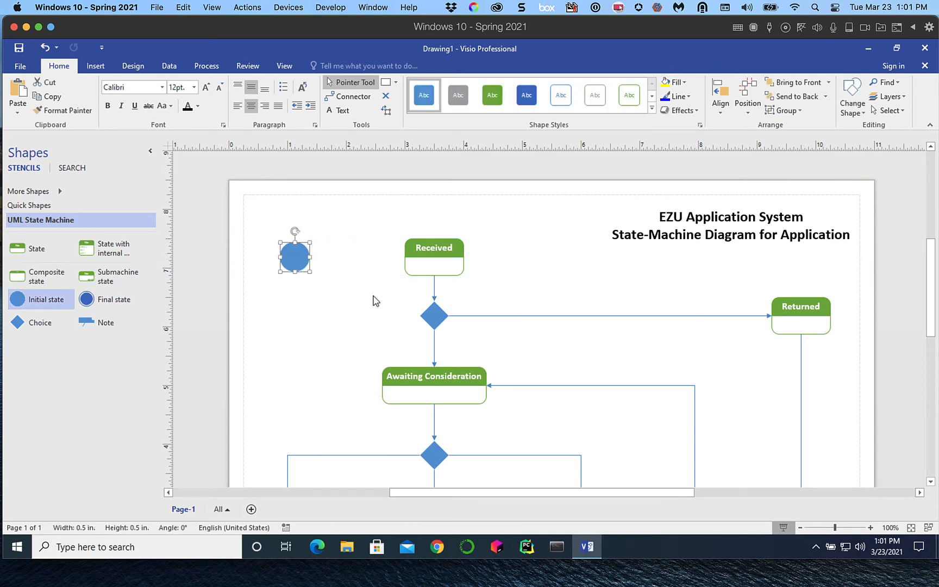
click(351, 99)
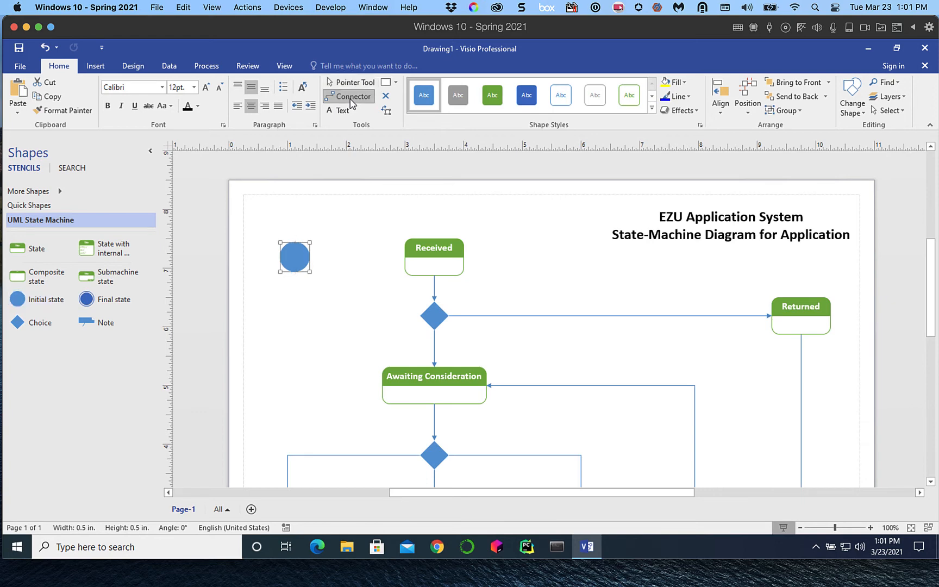
mouse_move(317, 264)
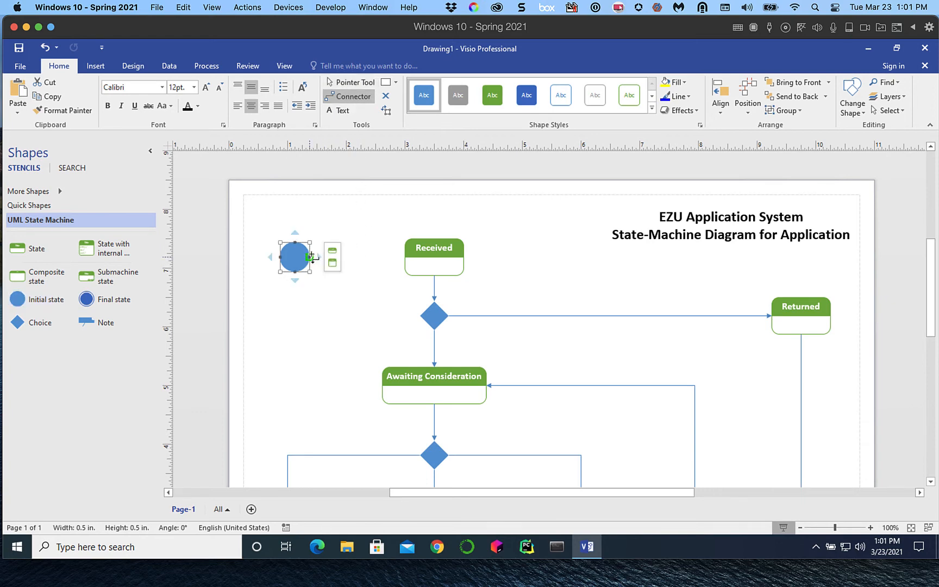
drag(311, 258, 407, 258)
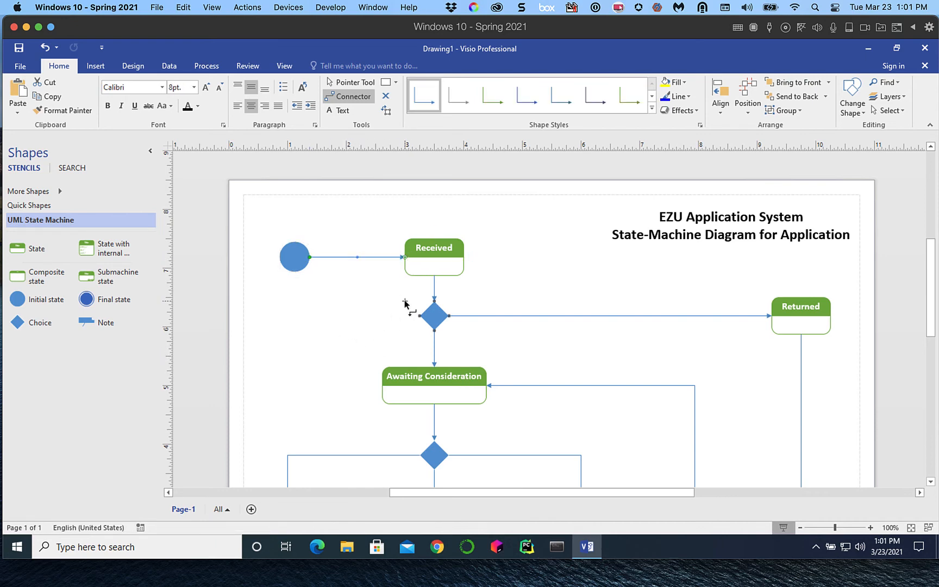
click(355, 84)
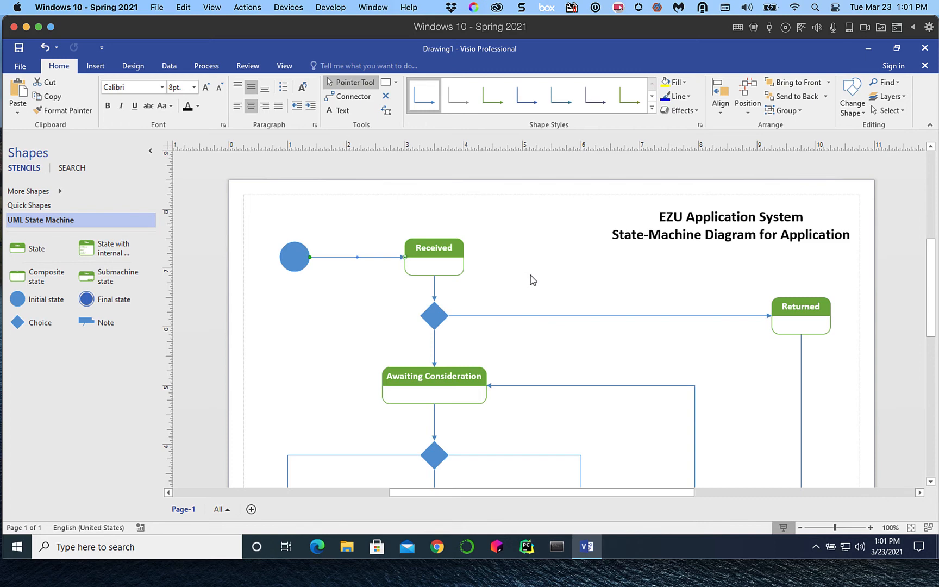
click(522, 261)
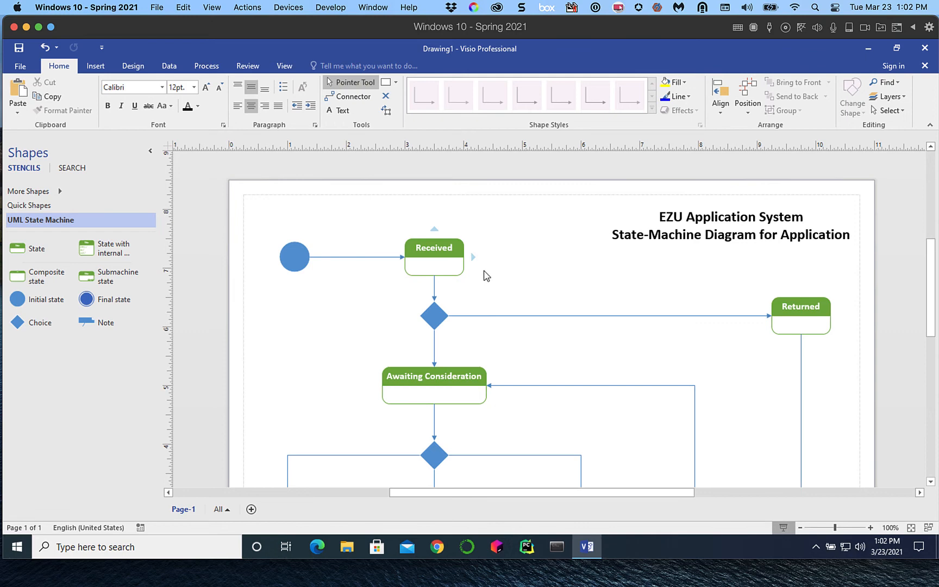
Examine the diagram's transitions from the initial state down through the lower choice and outcome states to the final state
double_click(356, 261)
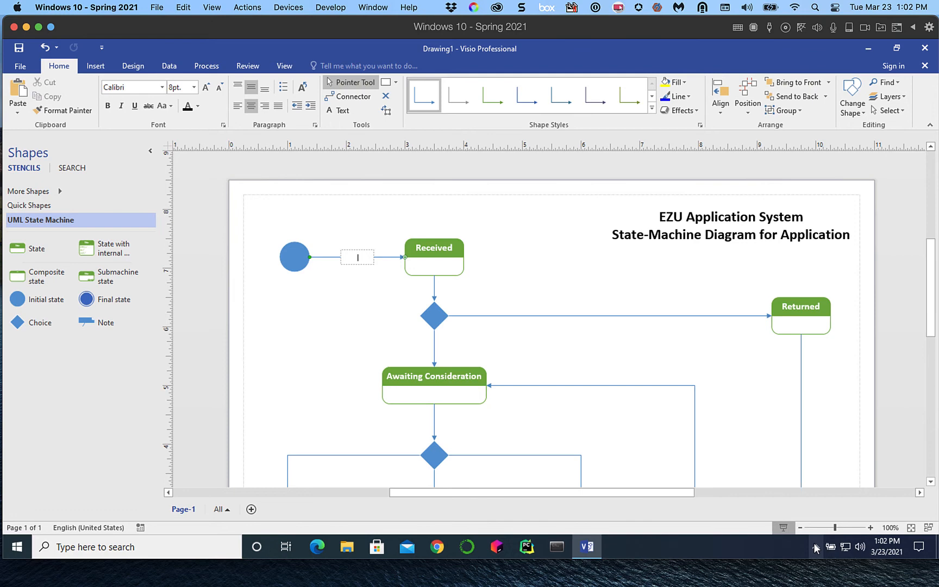
key(Escape)
scroll(540, 295, down, 2)
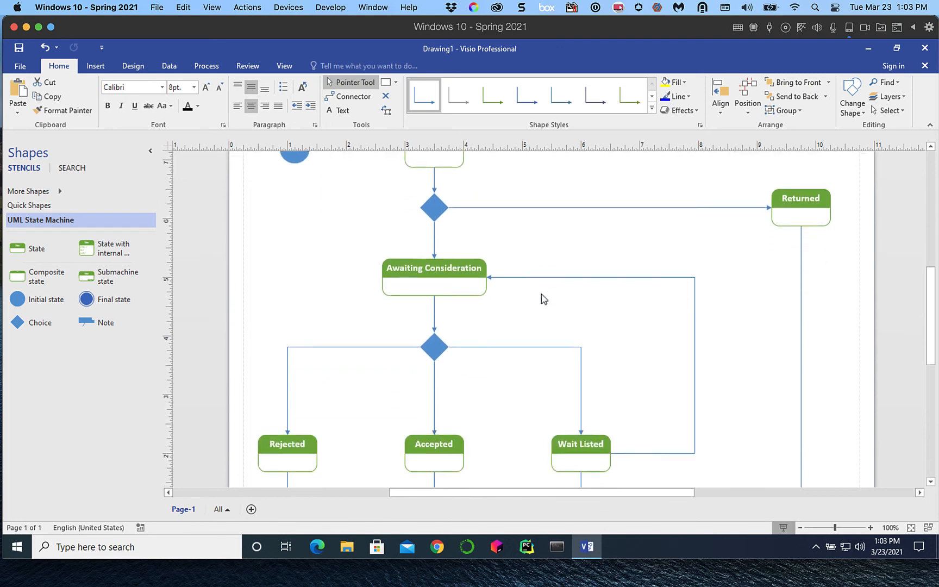
scroll(538, 301, down, 3)
scroll(535, 305, up, 1)
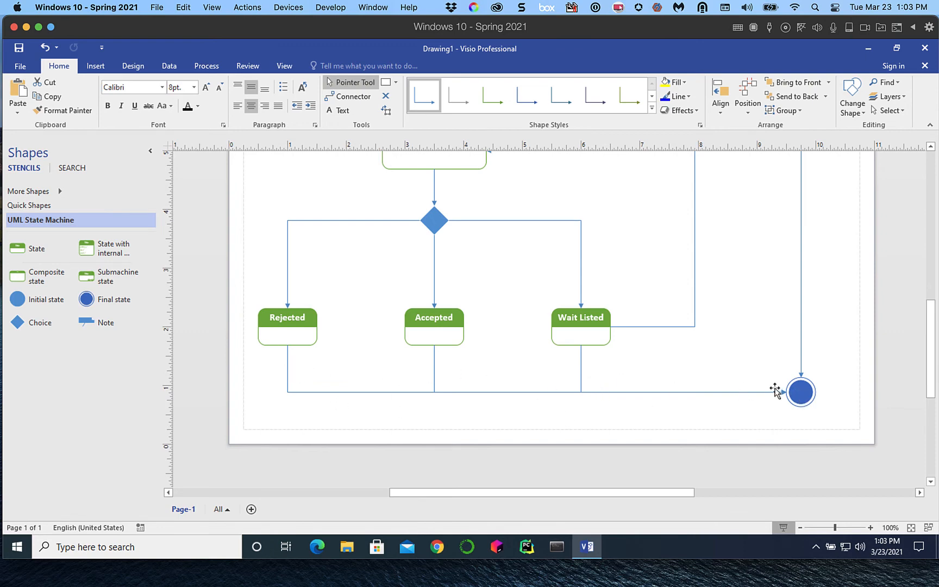
mouse_move(813, 394)
scroll(811, 394, up, 5)
scroll(810, 379, up, 2)
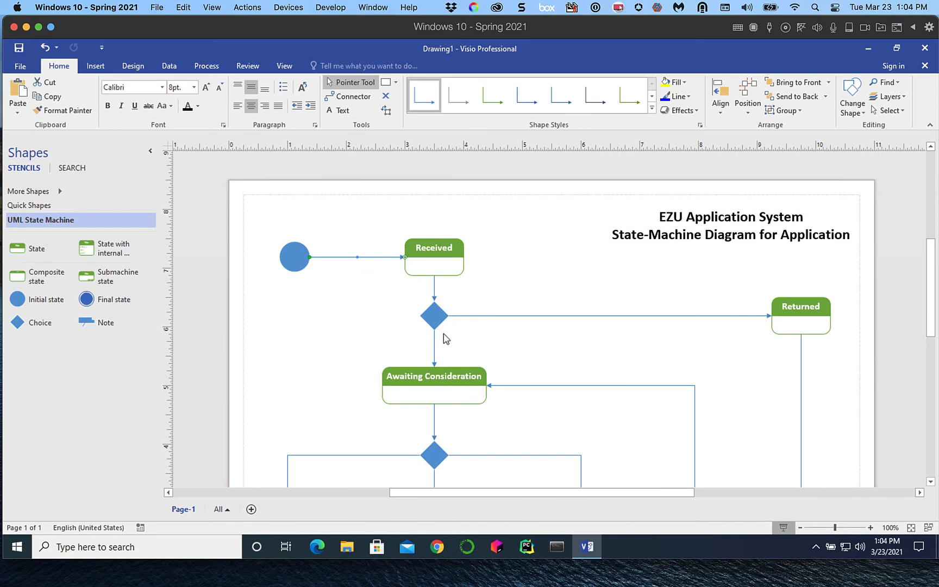
Label the connector from Received to the upper choice "Checked for validity"
mouse_move(444, 333)
double_click(433, 288)
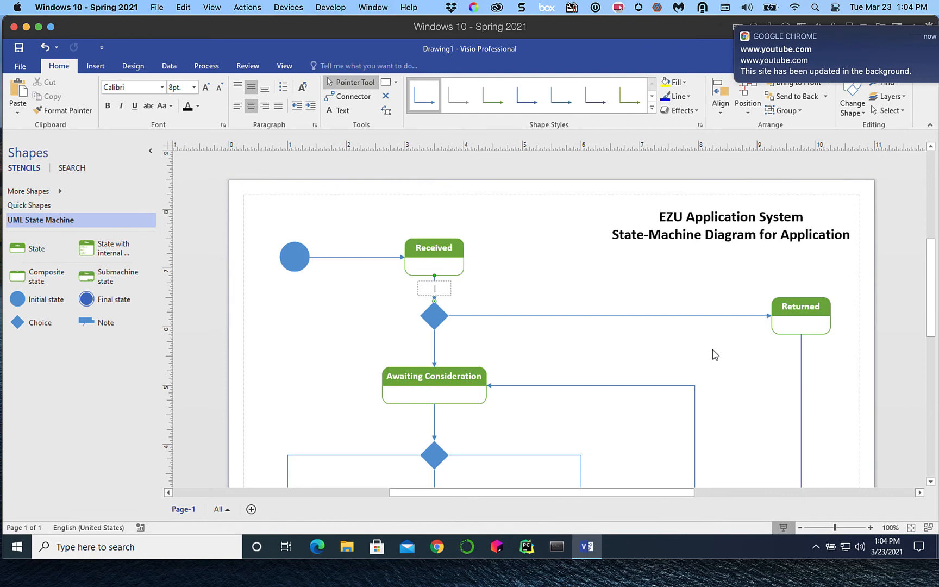
text(che)
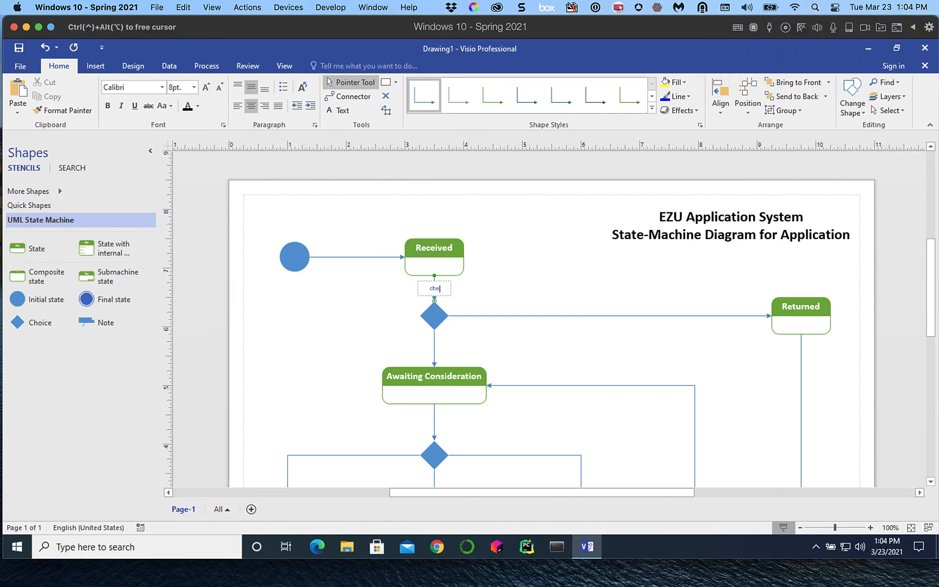
text(cked for validity)
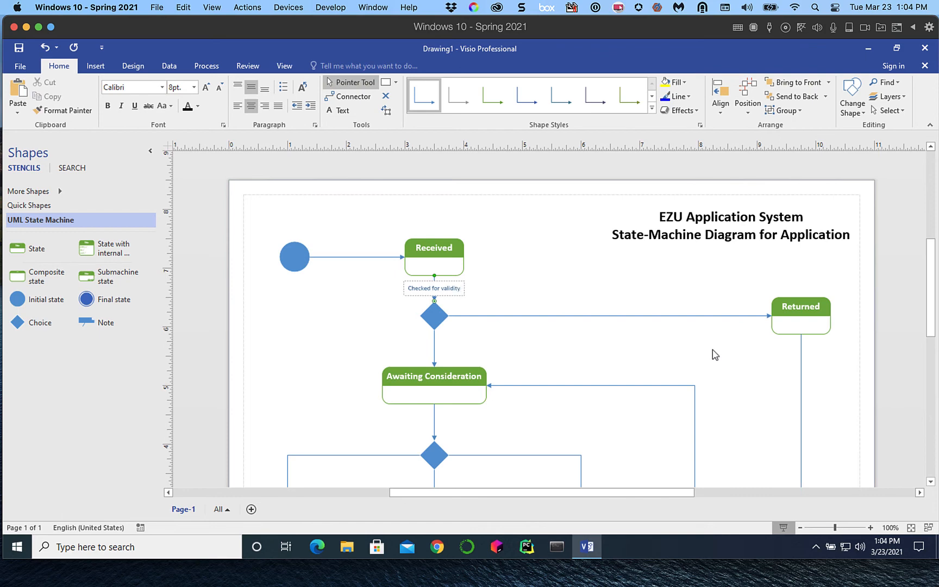
key(Escape)
click(494, 303)
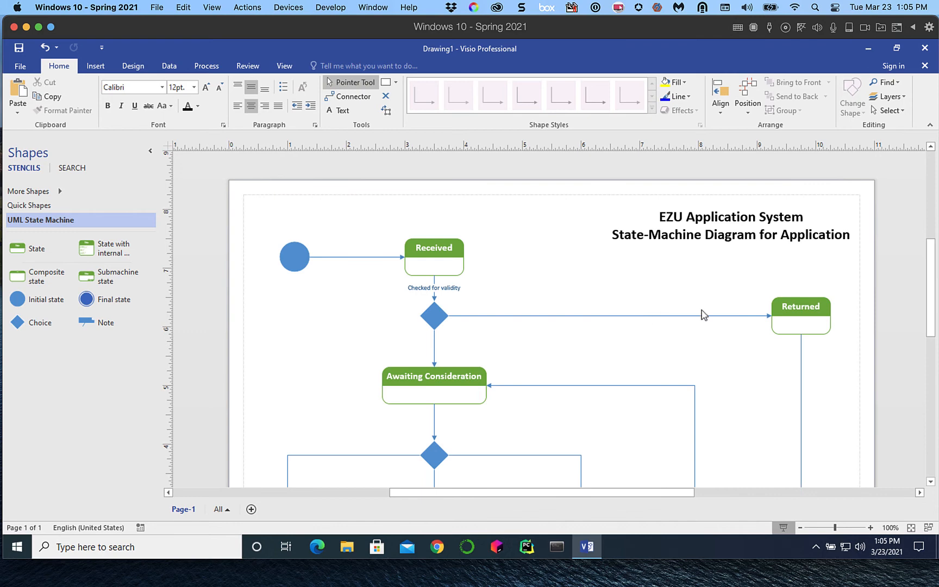
Label the connector from the upper choice to Returned with the guard "[not valid application]"
double_click(596, 317)
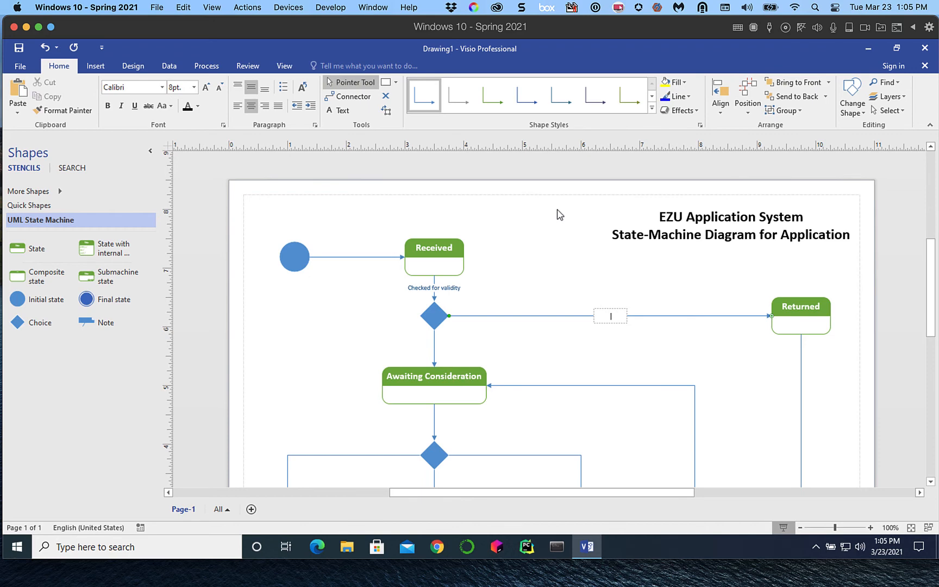
text([)
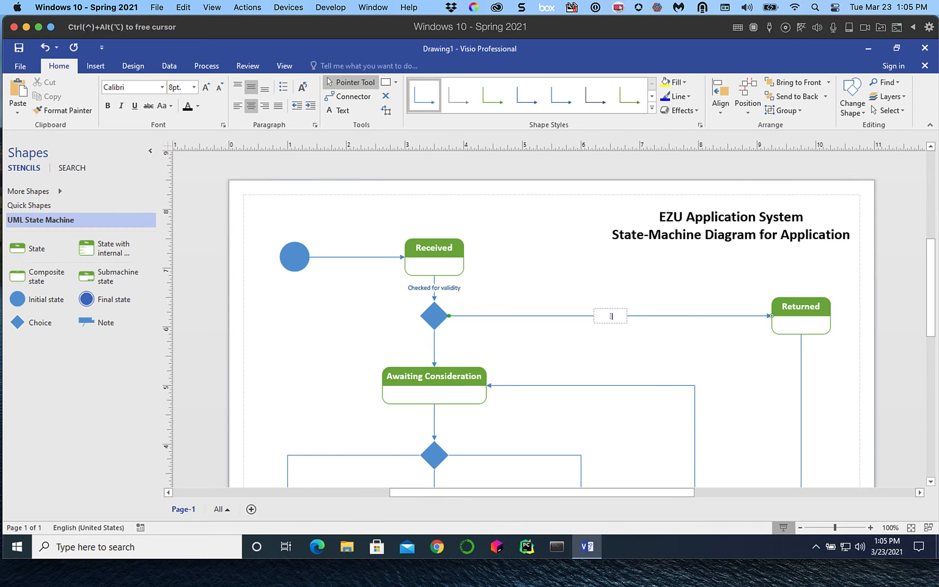
text(not valid])
text( applicatio)
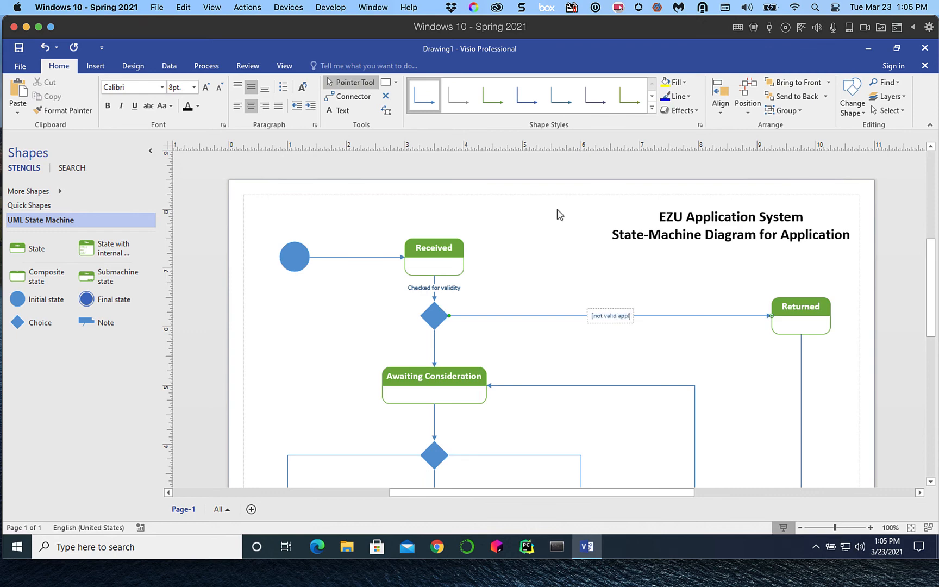
text(n])
click(614, 365)
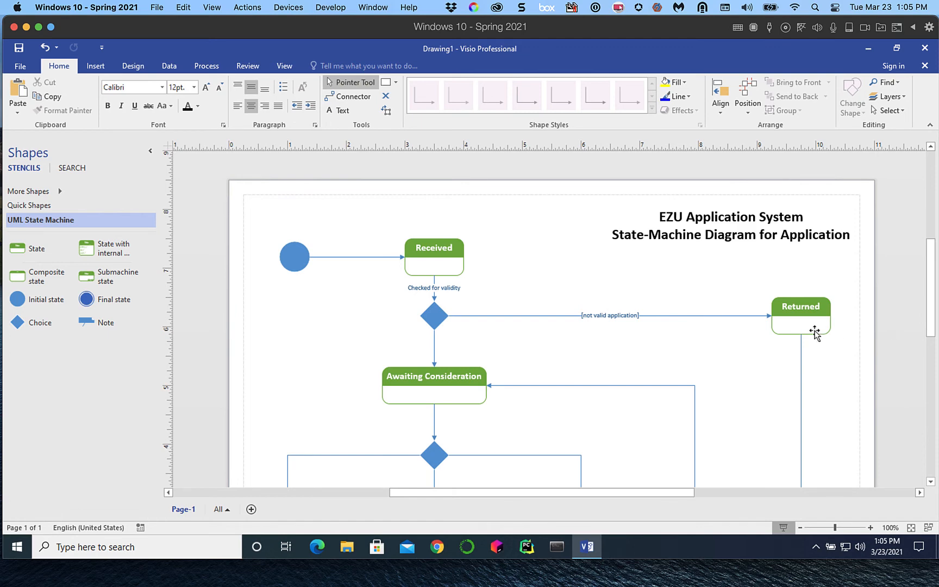
Label the connector from the upper choice to Awaiting Consideration with the guard "[valid application]"
mouse_move(812, 333)
double_click(434, 347)
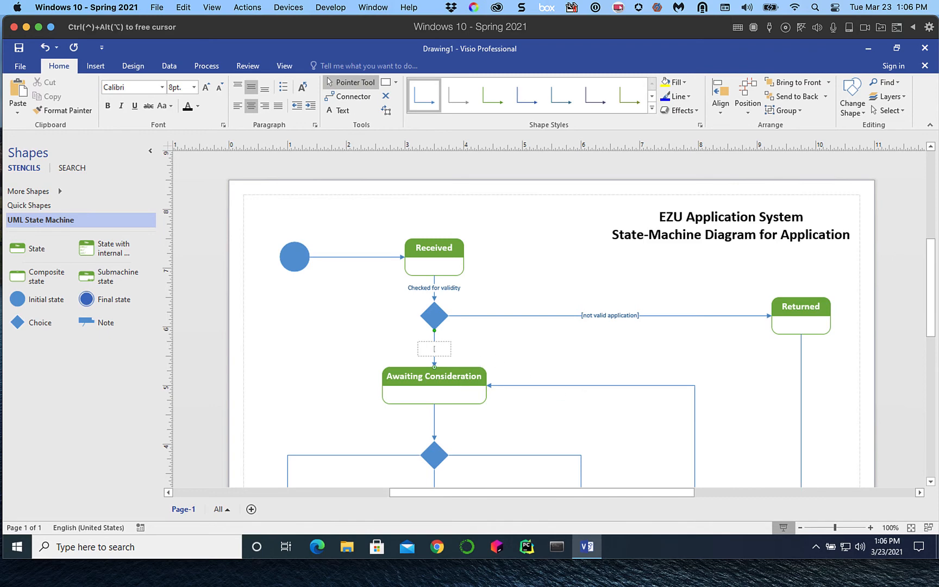
text([valid application)
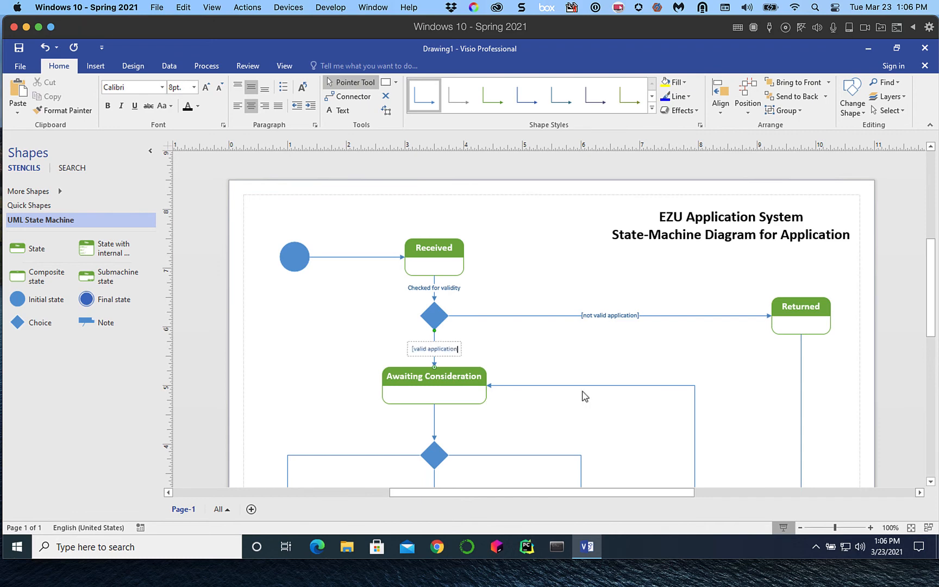
text(])
click(571, 363)
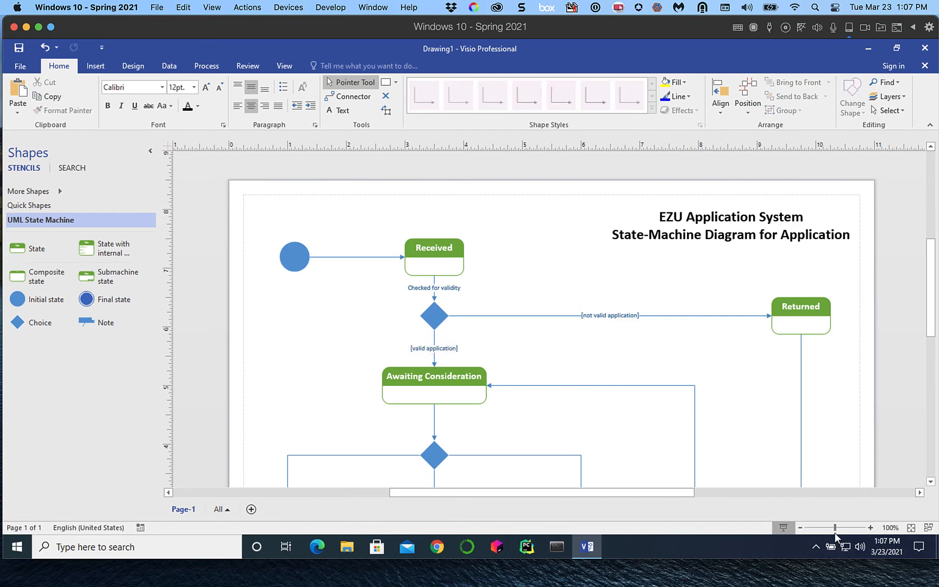
Label the connector from Awaiting Consideration to the lower choice "Decision made"
drag(835, 530, 840, 531)
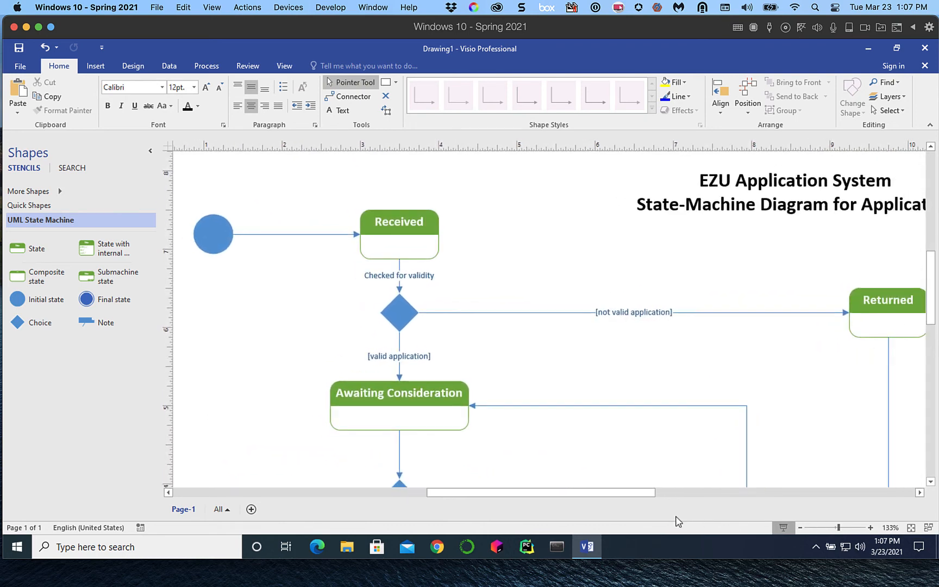
drag(644, 494, 663, 495)
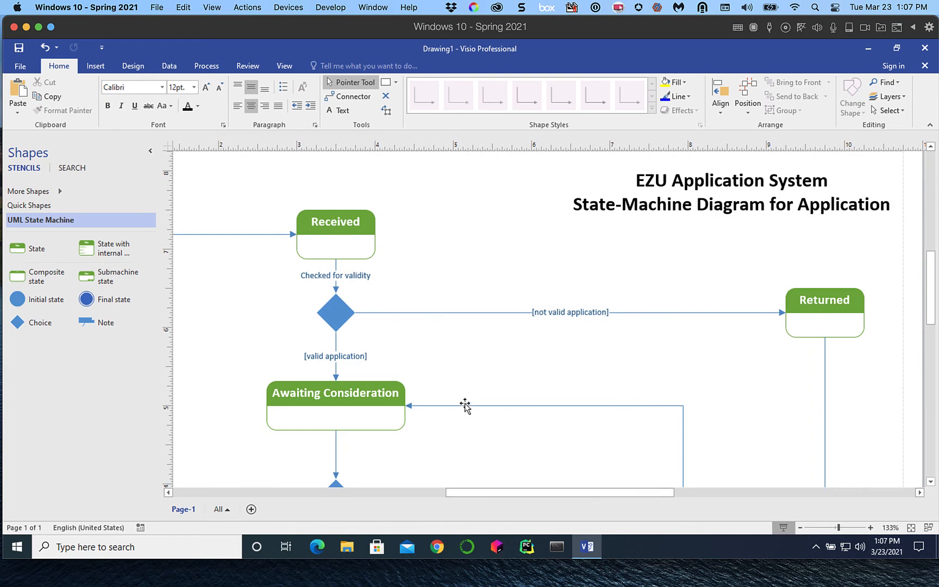
scroll(465, 407, down, 5)
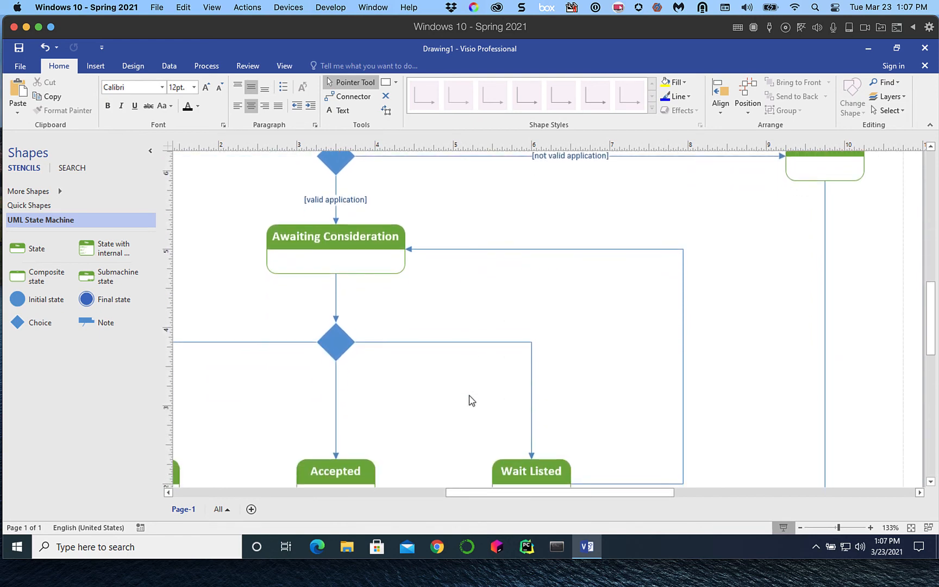
scroll(469, 400, down, 3)
scroll(466, 391, up, 2)
scroll(469, 391, up, 1)
double_click(336, 303)
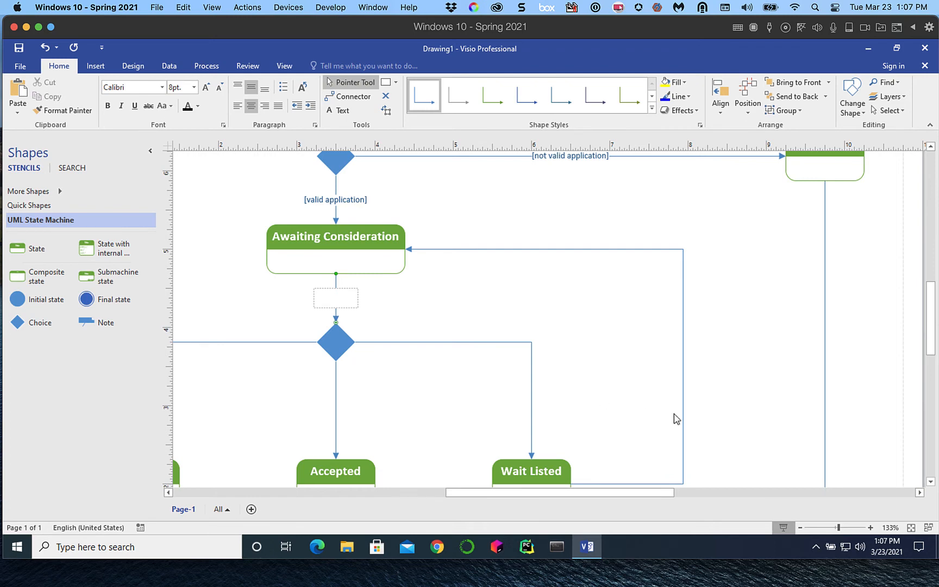
text(Decision)
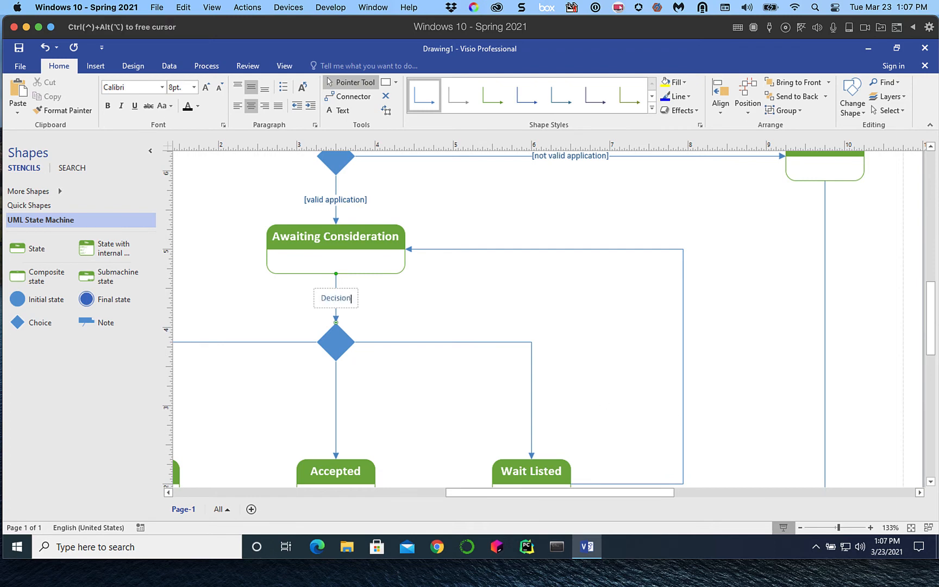
text( made)
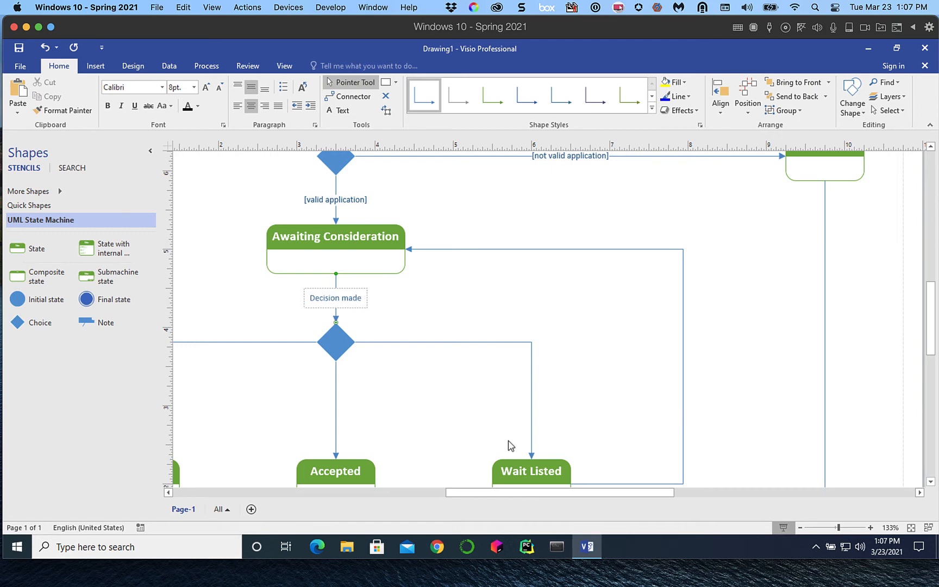
click(419, 303)
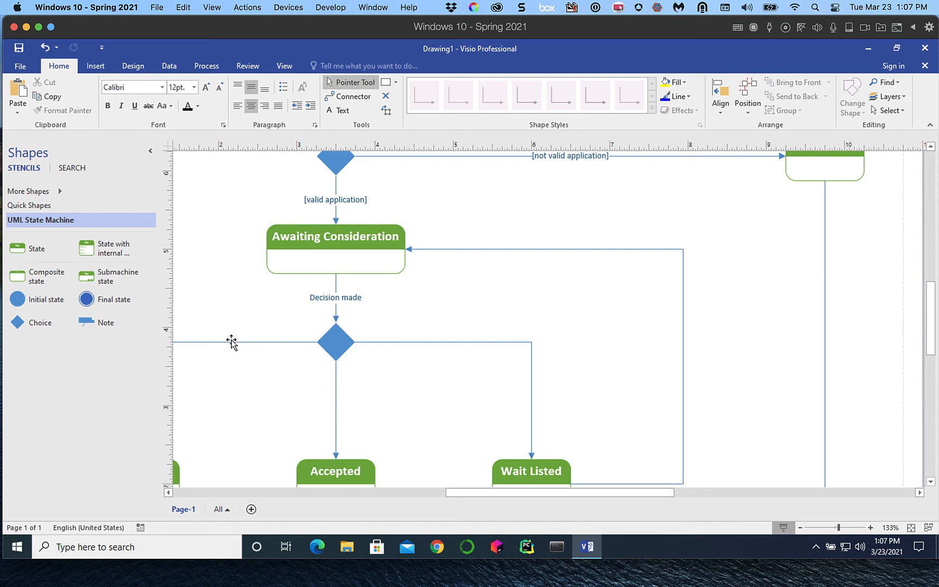
Label the connector from the lower choice to Accepted with the guard "[was accepted]", dismissing the Time Machine backup notice
double_click(334, 397)
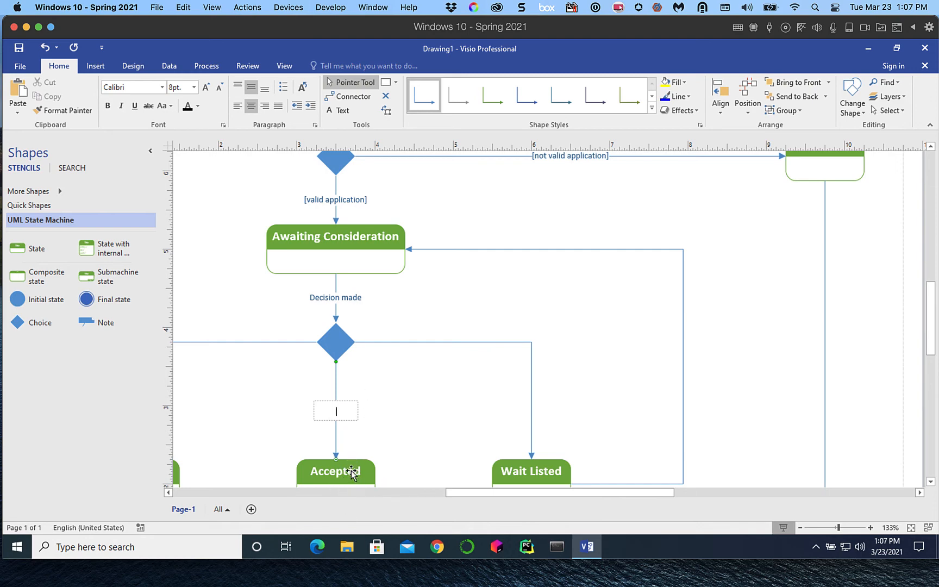
mouse_move(716, 577)
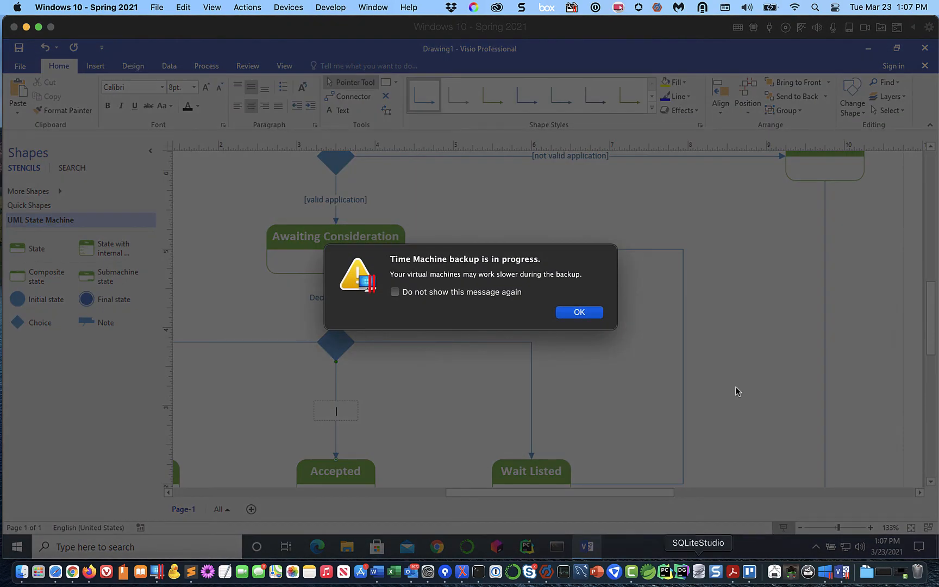
click(580, 312)
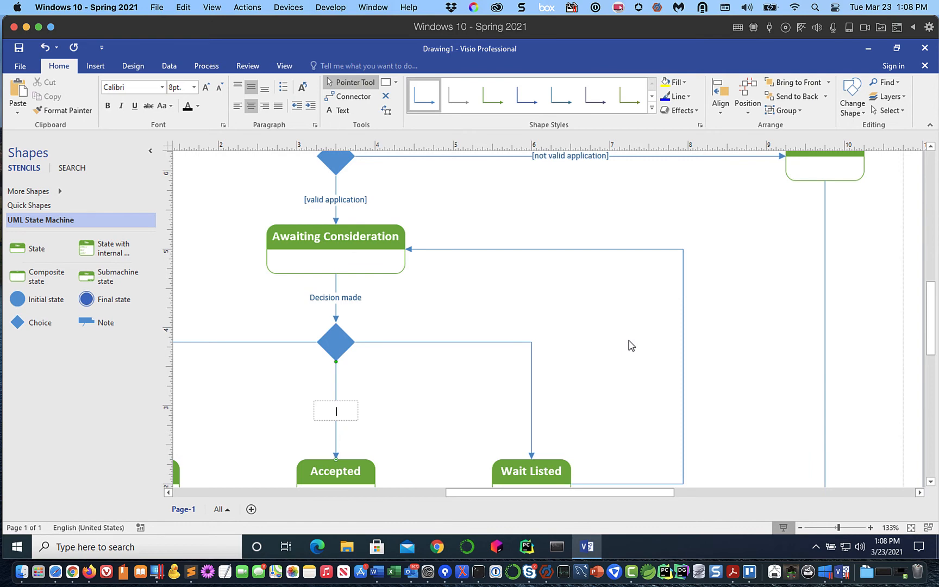
text([was a)
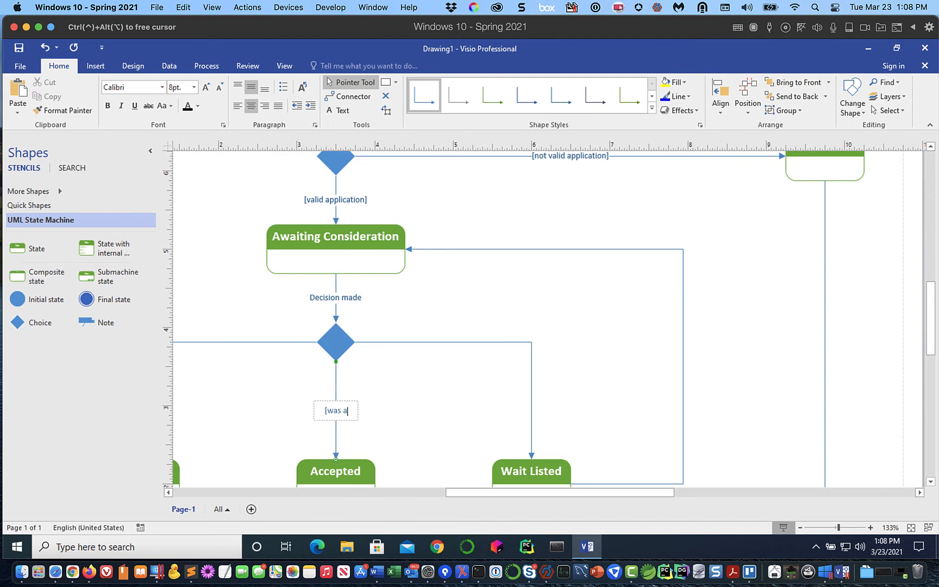
text(ccepted])
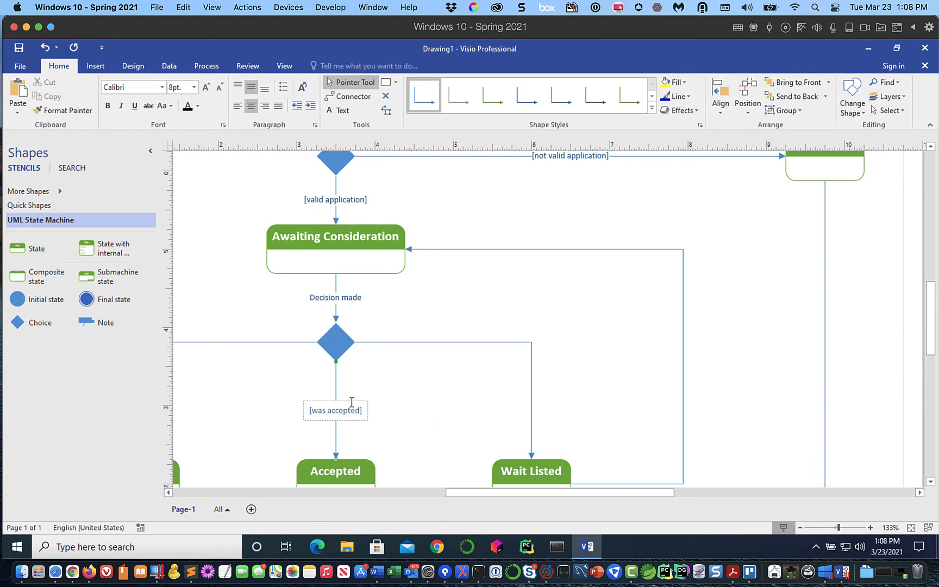
click(411, 408)
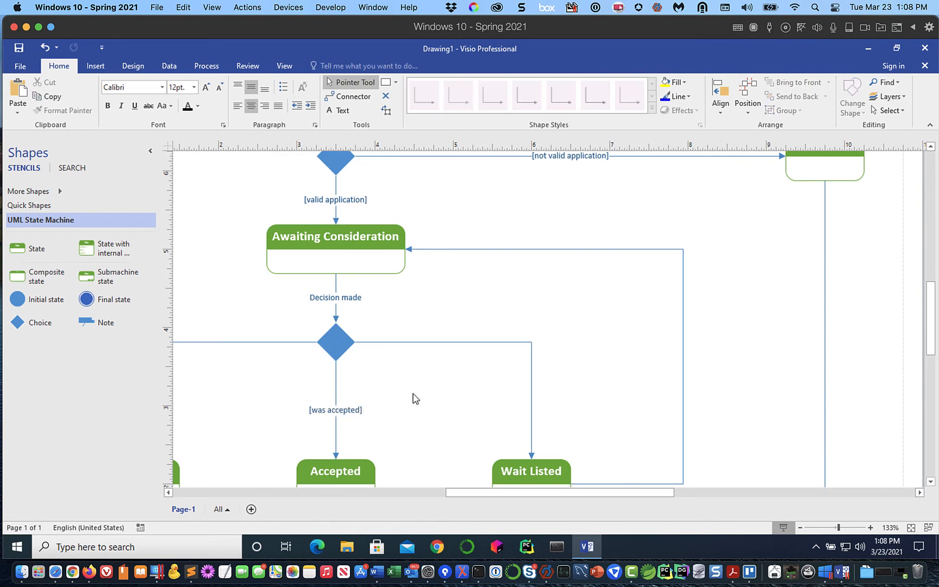
Label the connector from the lower choice to Wait Listed with the guard "[was wait listed]"
double_click(471, 342)
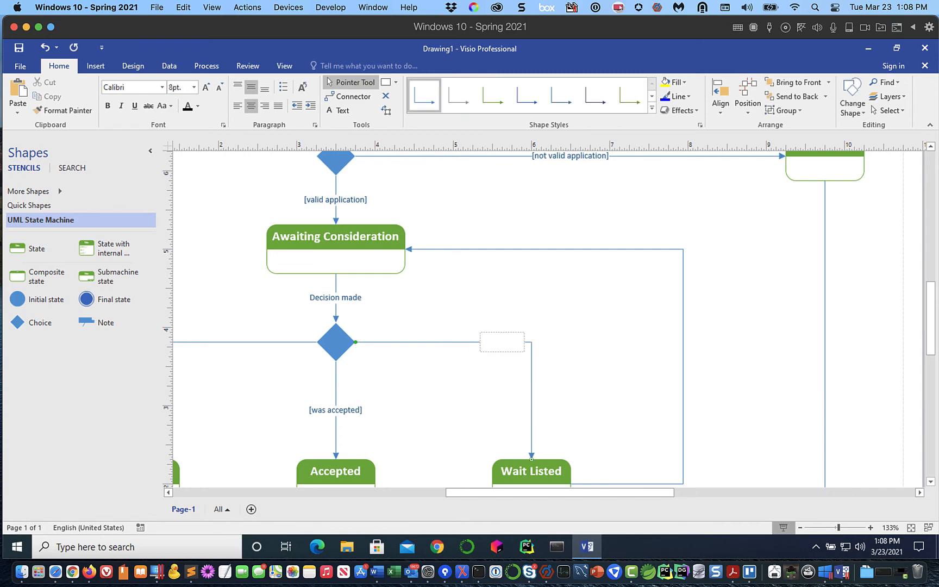
text(Was wait listed)
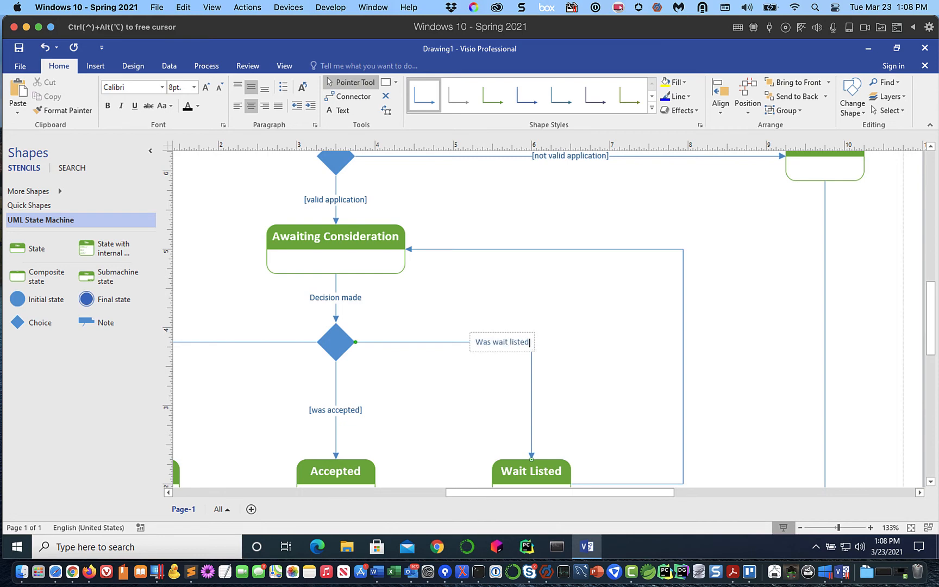
key(BackSpace)
key(BackSpace)
key(BackSpace)
key(BackSpace)
key(BackSpace)
key(BackSpace)
key(BackSpace)
key(BackSpace)
key(BackSpace)
key(BackSpace)
key(BackSpace)
key(BackSpace)
key(BackSpace)
key(BackSpace)
key(BackSpace)
text(as wait)
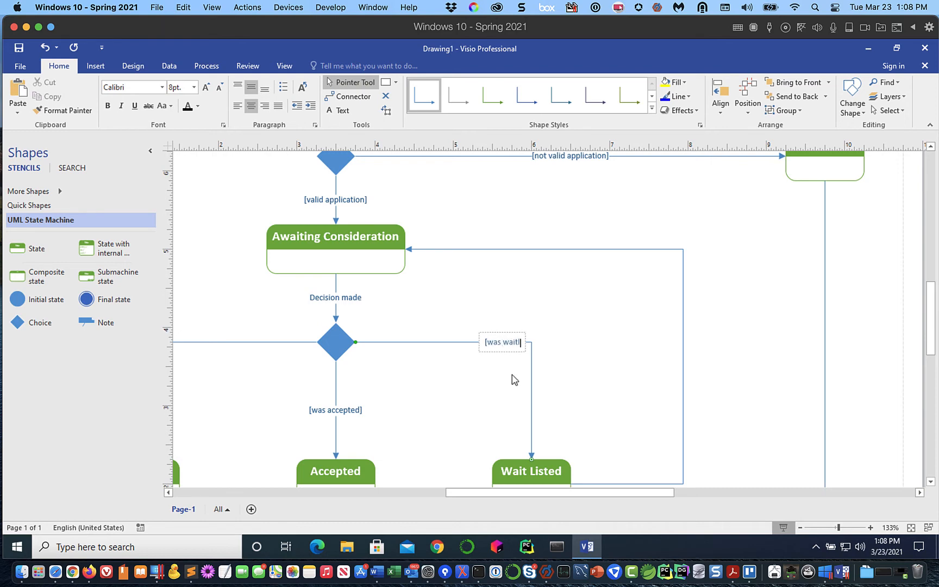
text( listed])
Label the connector from the lower choice to Rejected with the guard "[was rejected]"
mouse_move(496, 493)
mouse_down()
mouse_move(405, 504)
mouse_move(427, 499)
mouse_up()
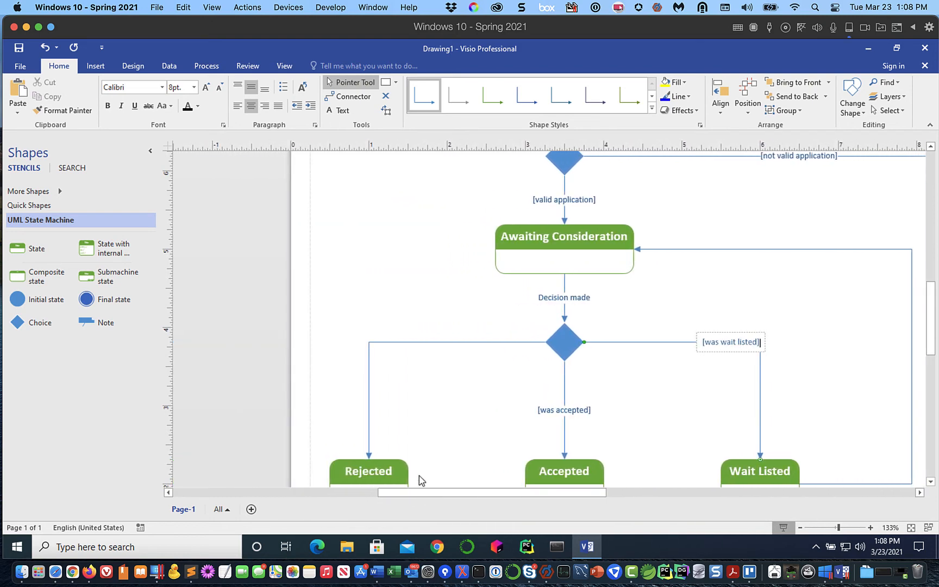
double_click(403, 348)
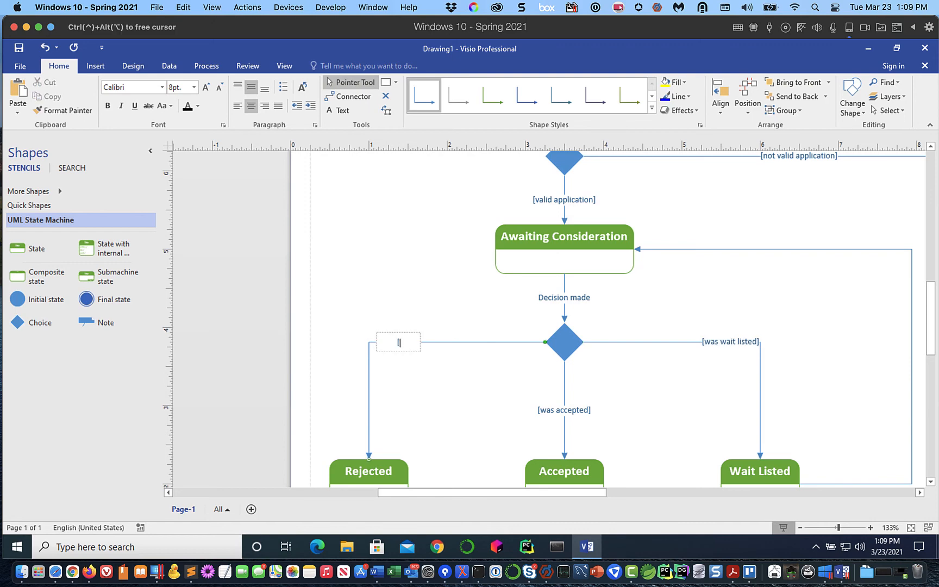
text([was rejected])
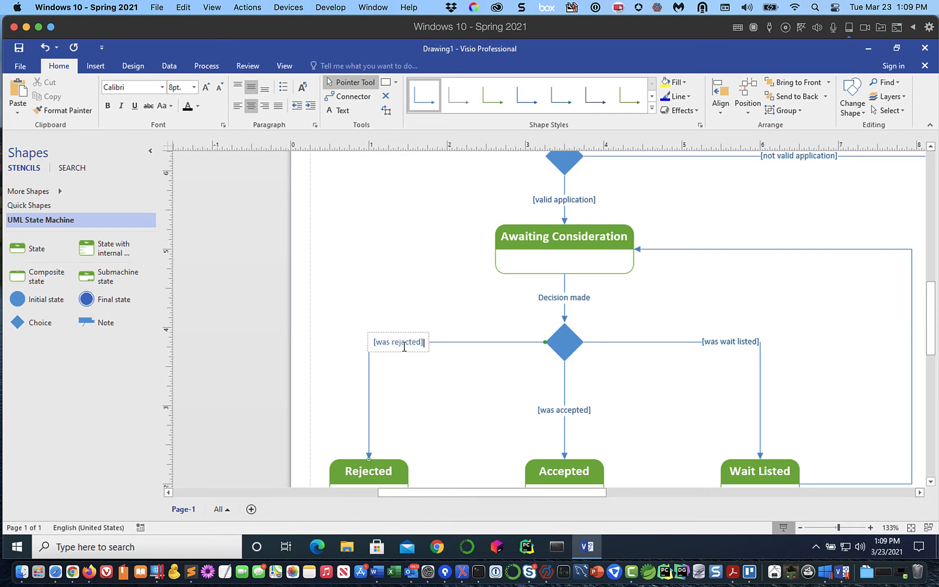
click(460, 425)
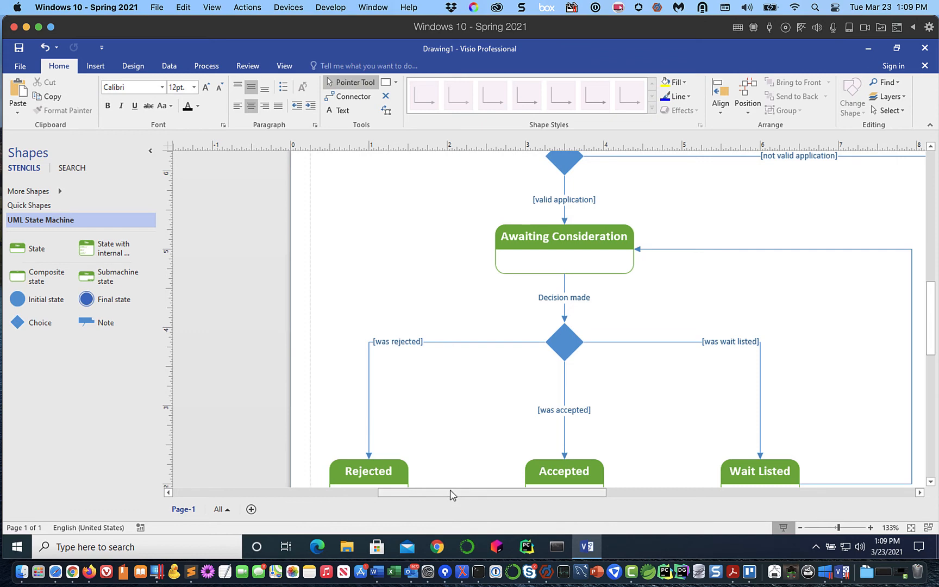
Label the connector from Wait Listed back to Awaiting Consideration "Chosen for reconsideration"
drag(450, 495, 526, 495)
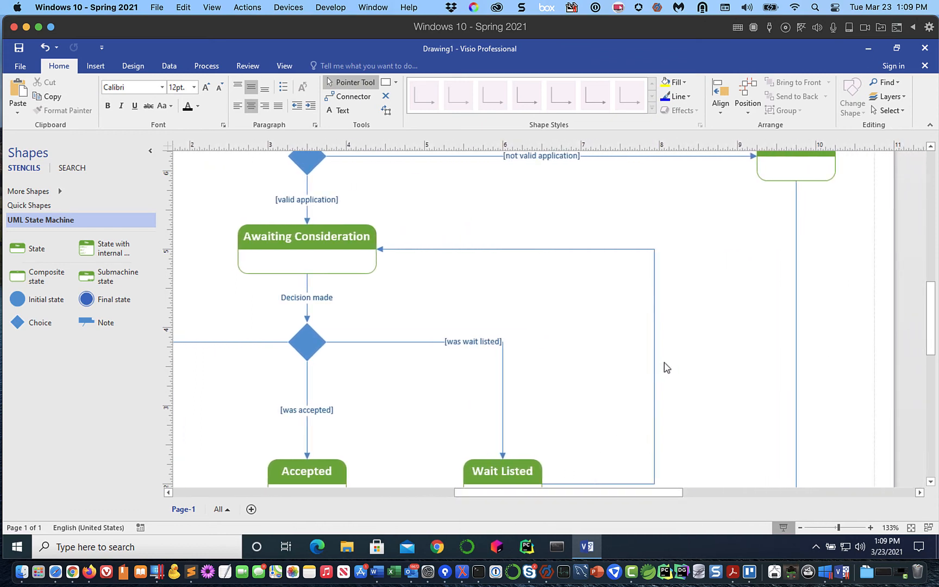
scroll(663, 364, down, 3)
scroll(662, 359, up, 3)
double_click(655, 329)
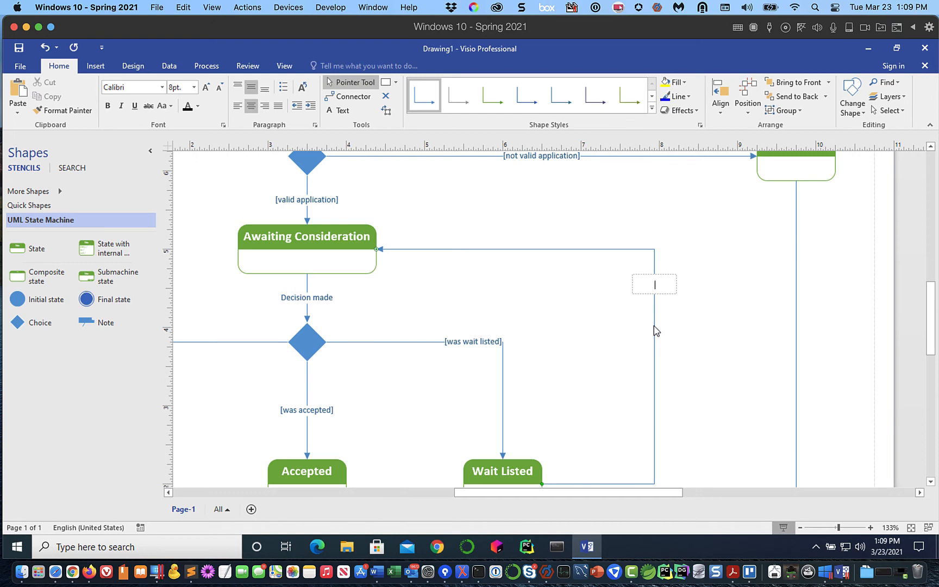
text(ch)
text(hosen for)
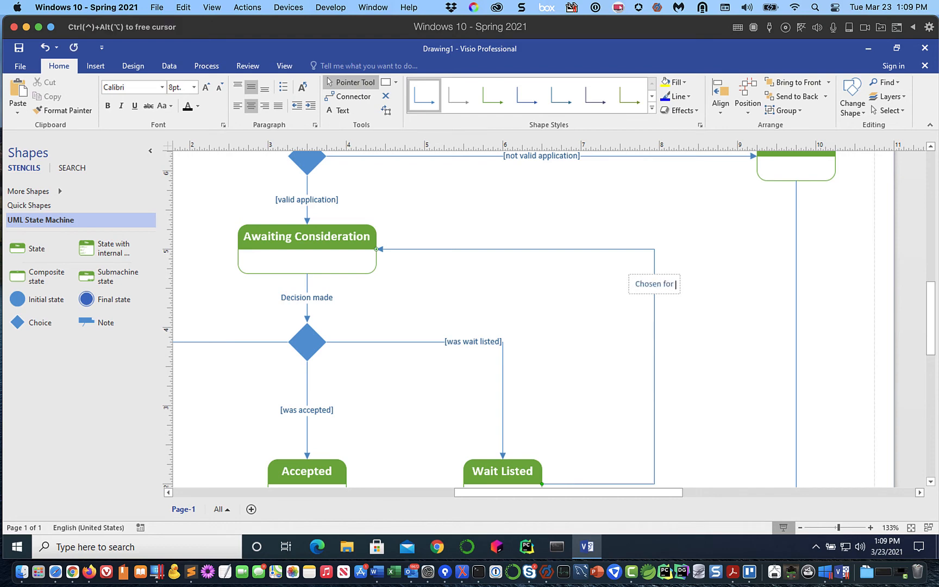
text( reconsideration)
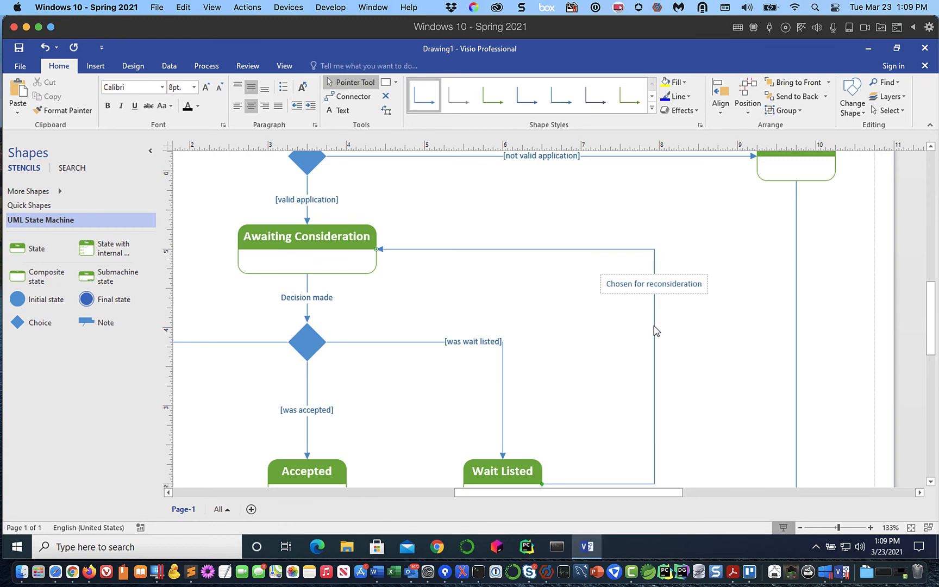
key(Return)
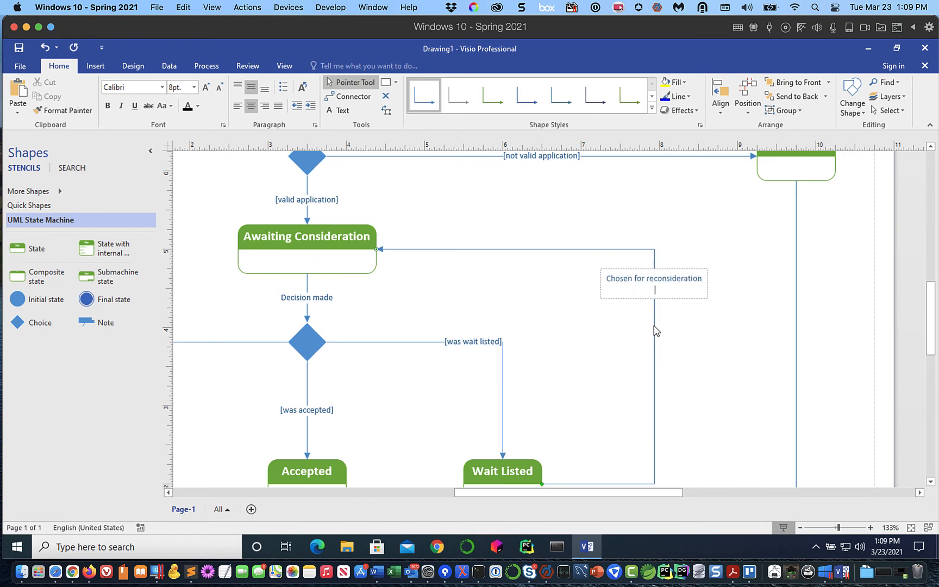
key(BackSpace)
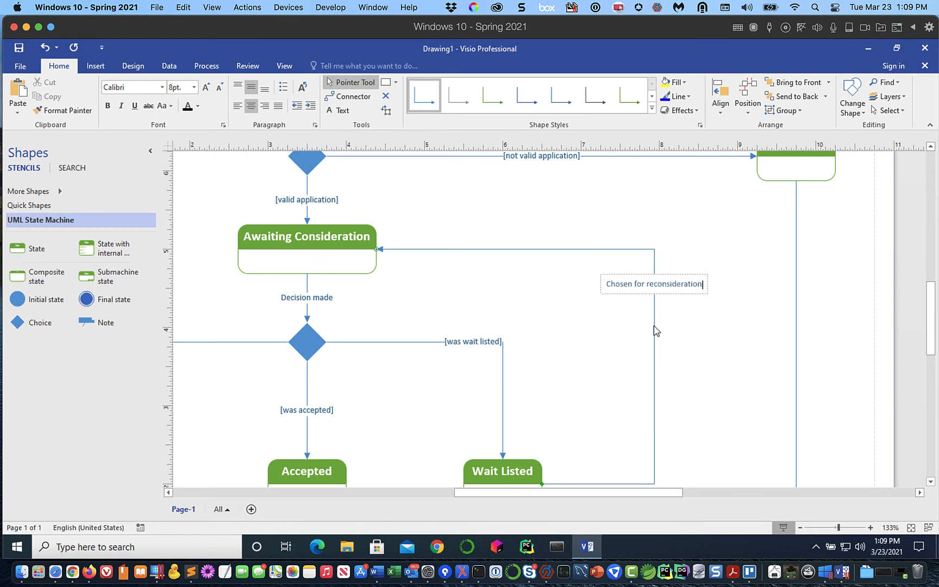
key(Escape)
click(748, 349)
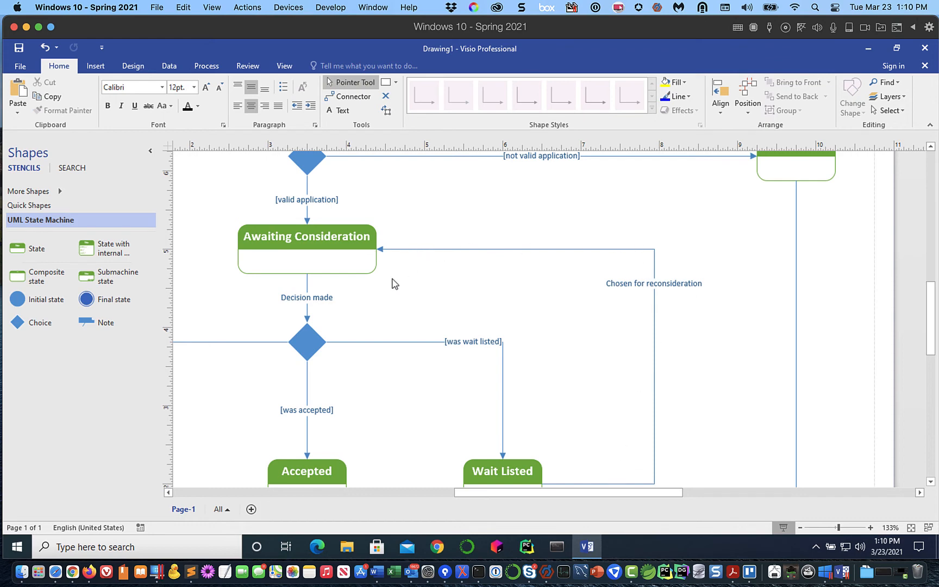
Cut the connector that runs from the underside of the Wait Listed state to the final state
scroll(654, 348, down, 3)
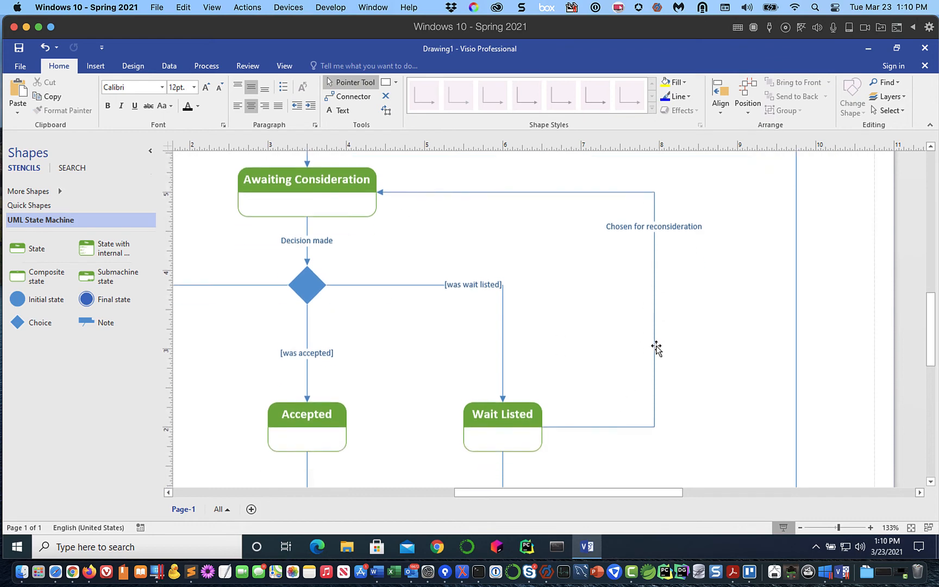
scroll(654, 343, up, 2)
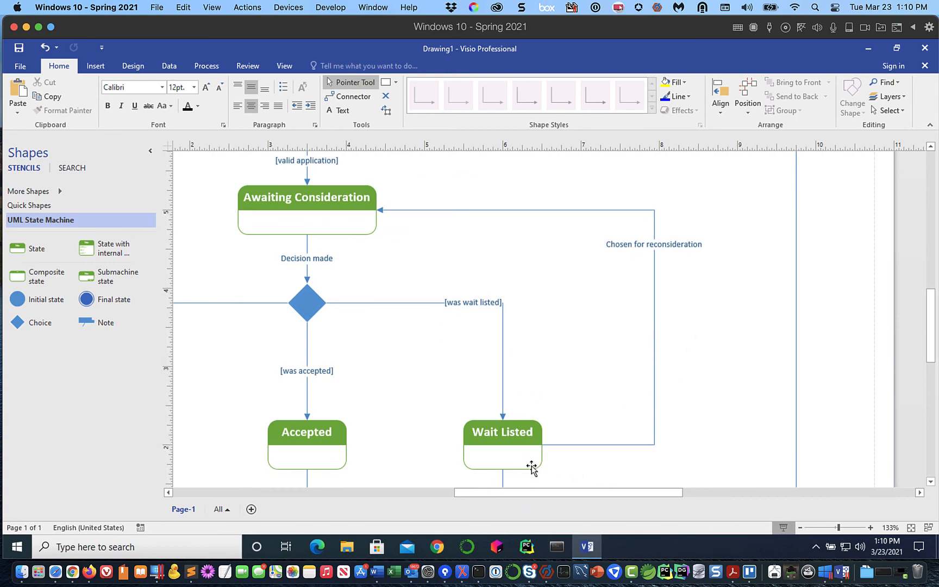
mouse_move(530, 466)
drag(515, 496, 441, 493)
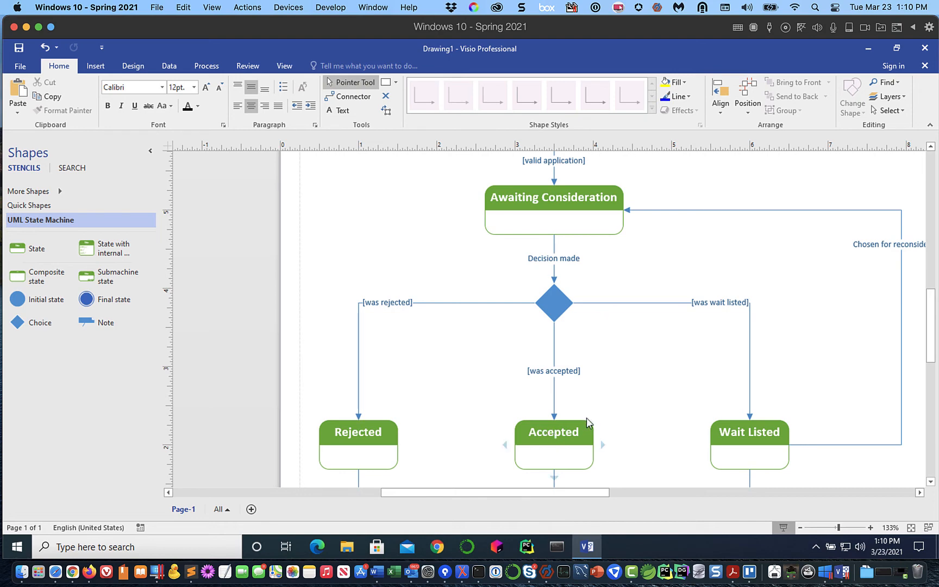
scroll(590, 419, down, 3)
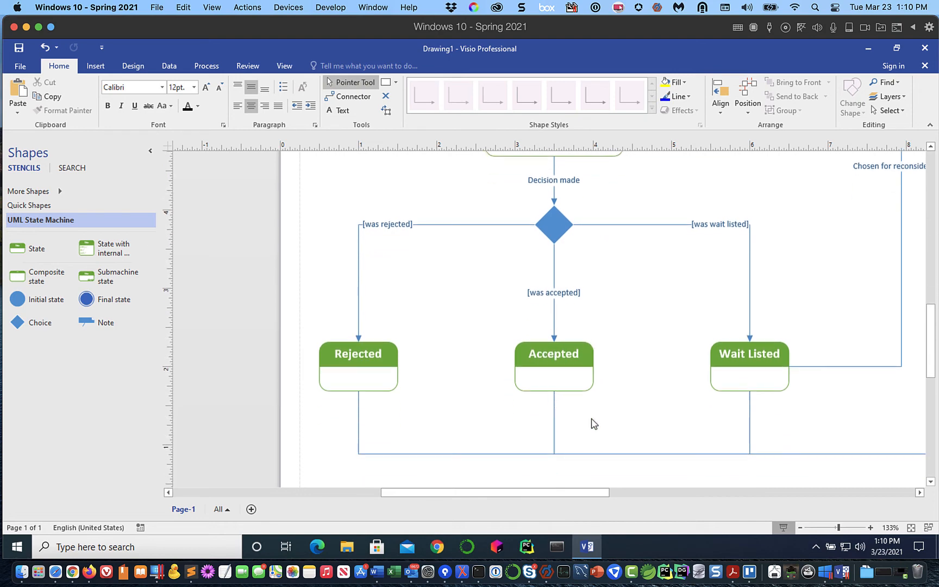
click(748, 415)
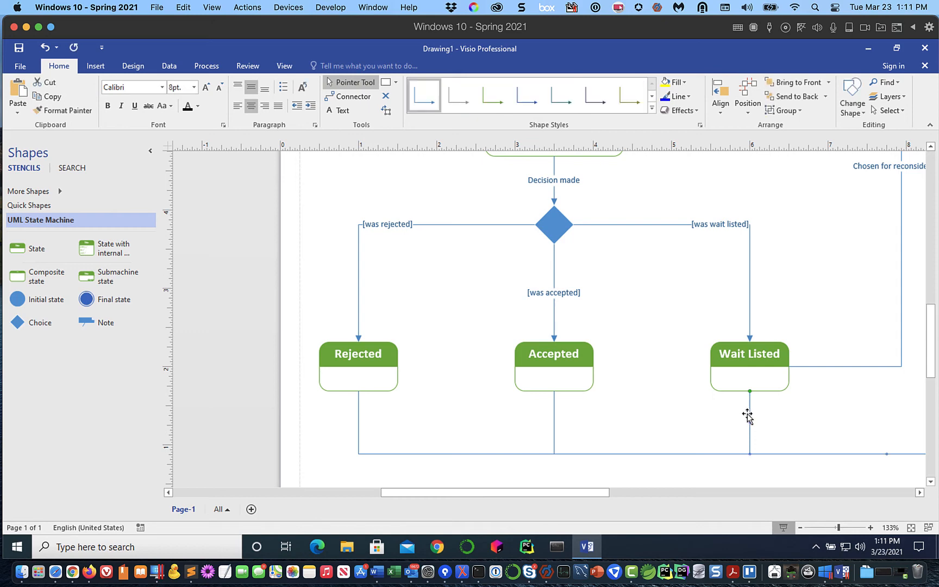
right_click(747, 417)
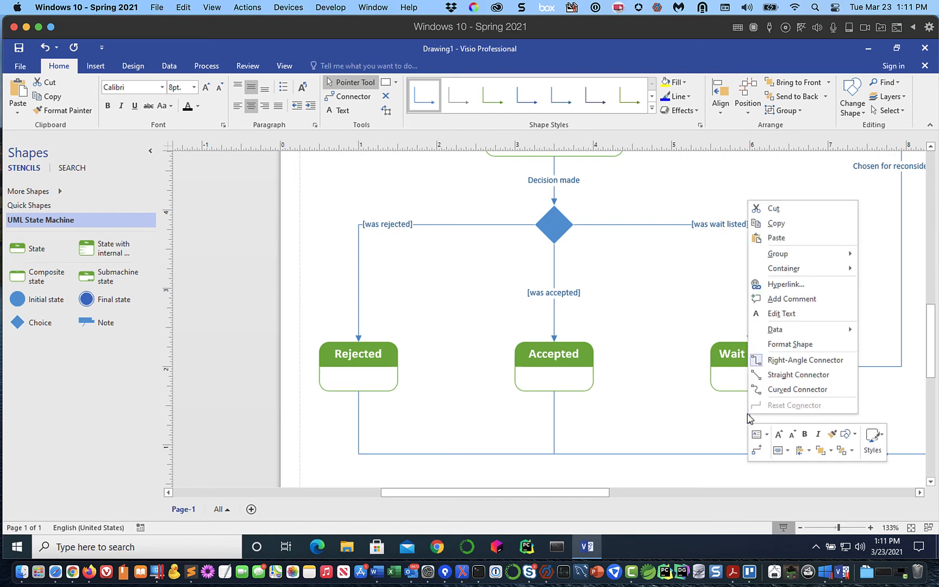
click(776, 209)
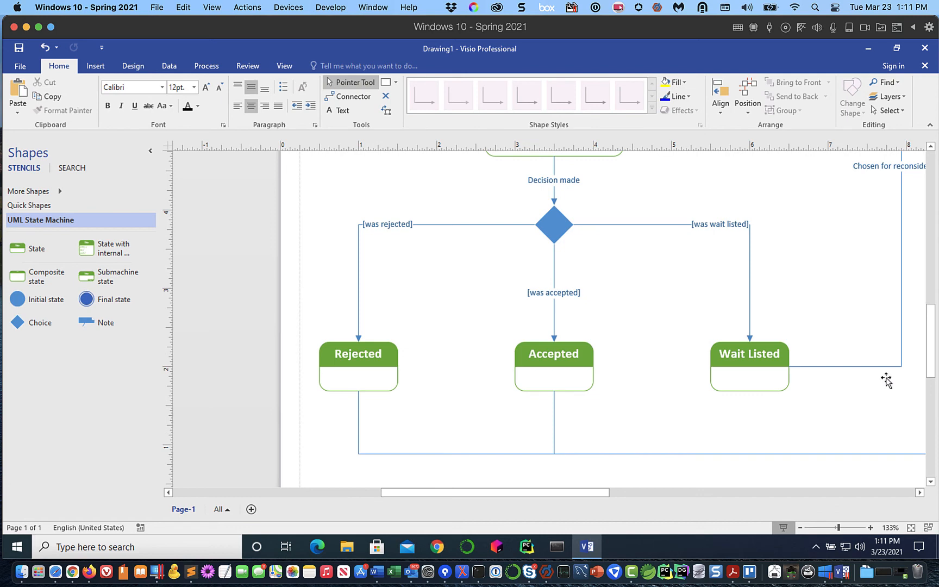
Review the whole diagram from the initial to the final state, checking the states, choices and transition labels
scroll(849, 283, up, 3)
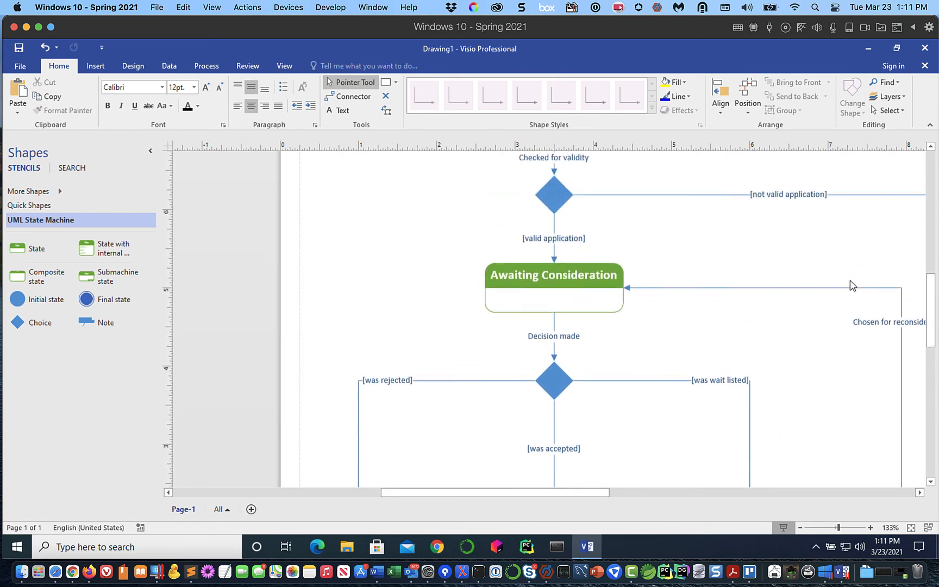
scroll(851, 281, down, 1)
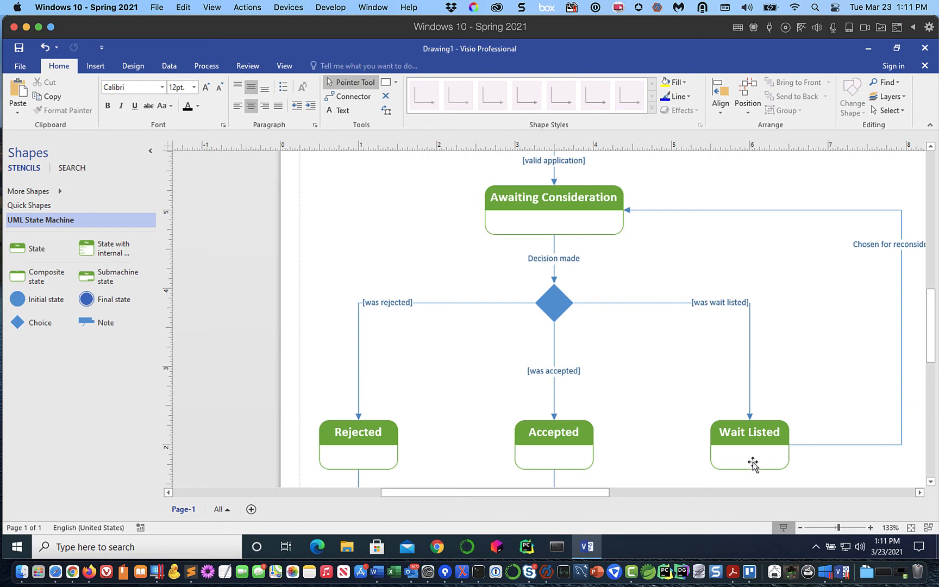
mouse_move(756, 459)
drag(574, 495, 653, 499)
scroll(747, 323, up, 5)
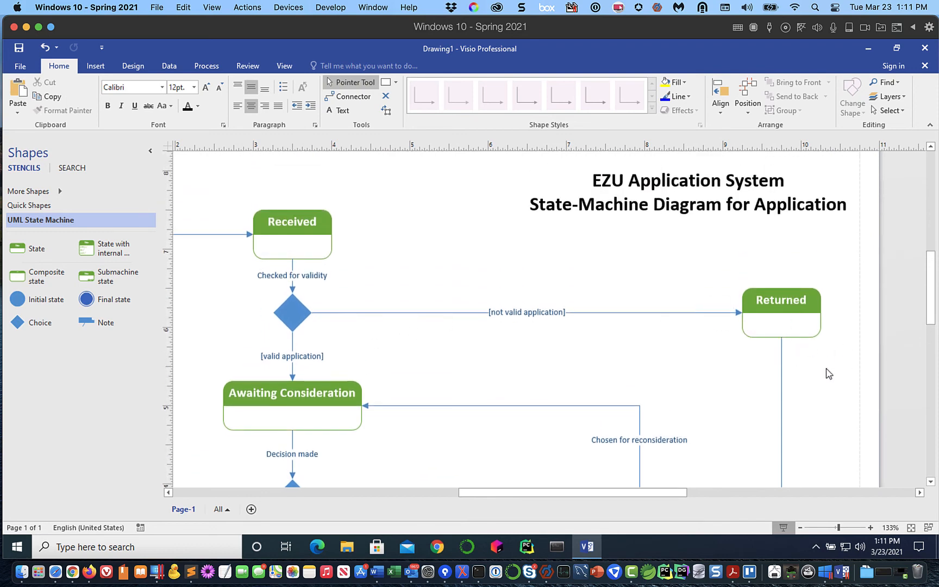
scroll(820, 353, down, 5)
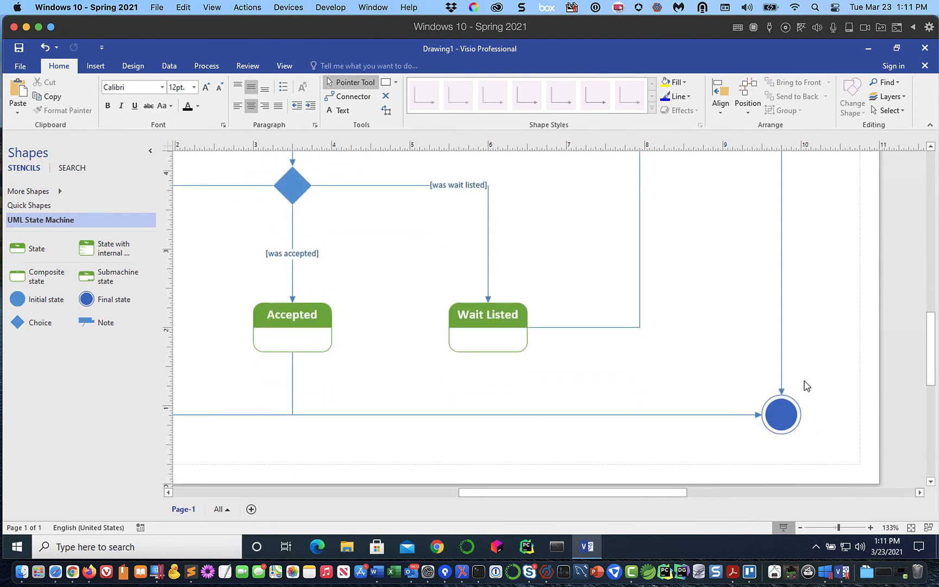
scroll(739, 352, up, 1)
scroll(738, 352, up, 10)
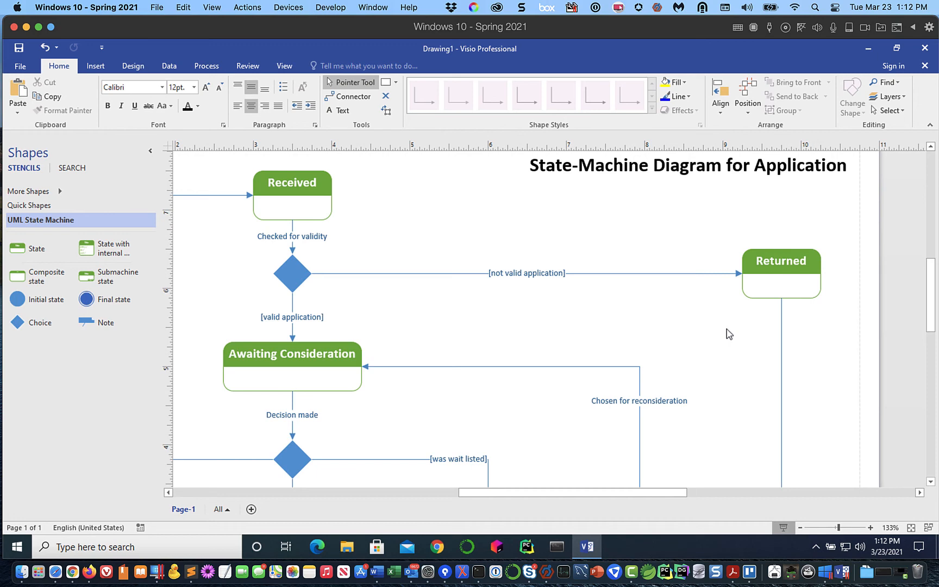
mouse_move(793, 276)
scroll(703, 369, down, 3)
scroll(702, 368, down, 1)
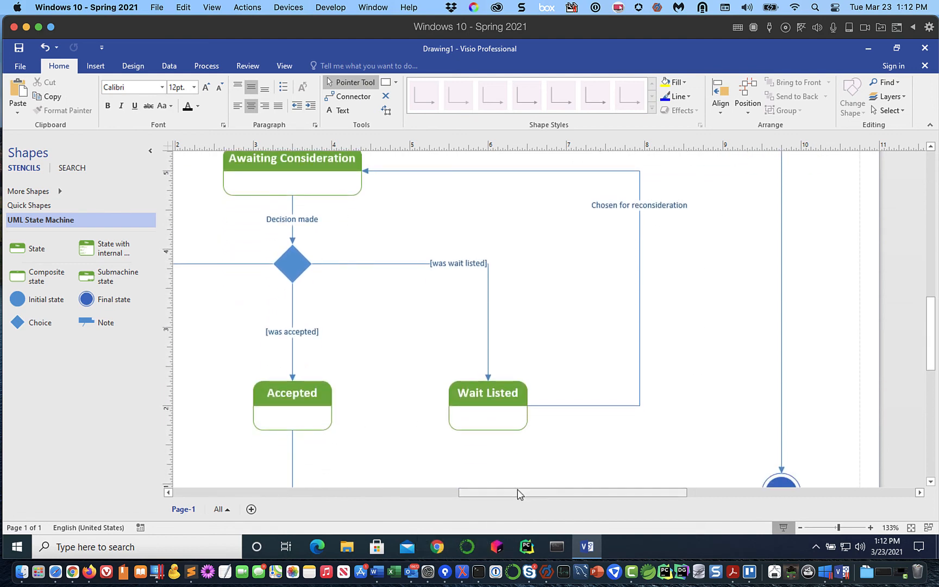
drag(520, 494, 413, 504)
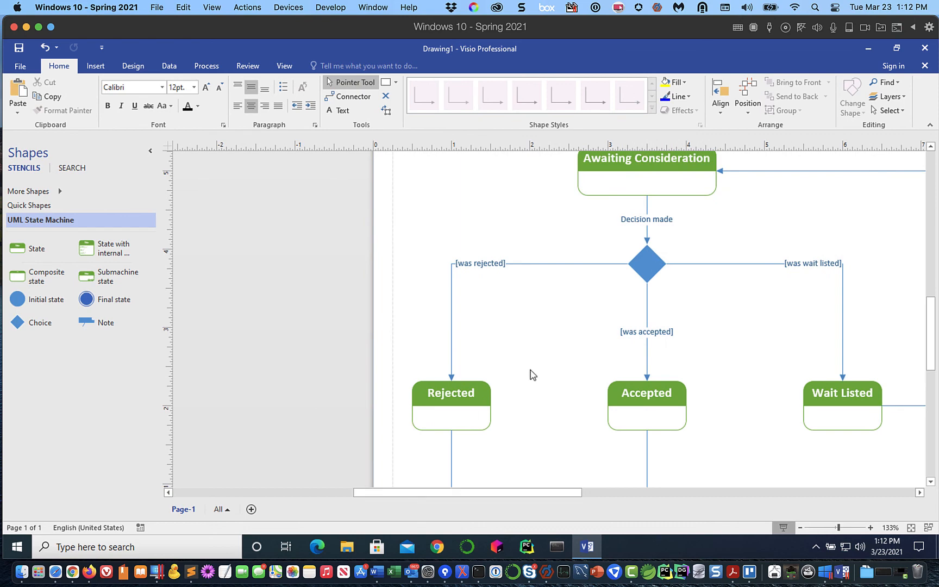
scroll(538, 366, down, 3)
scroll(542, 360, up, 3)
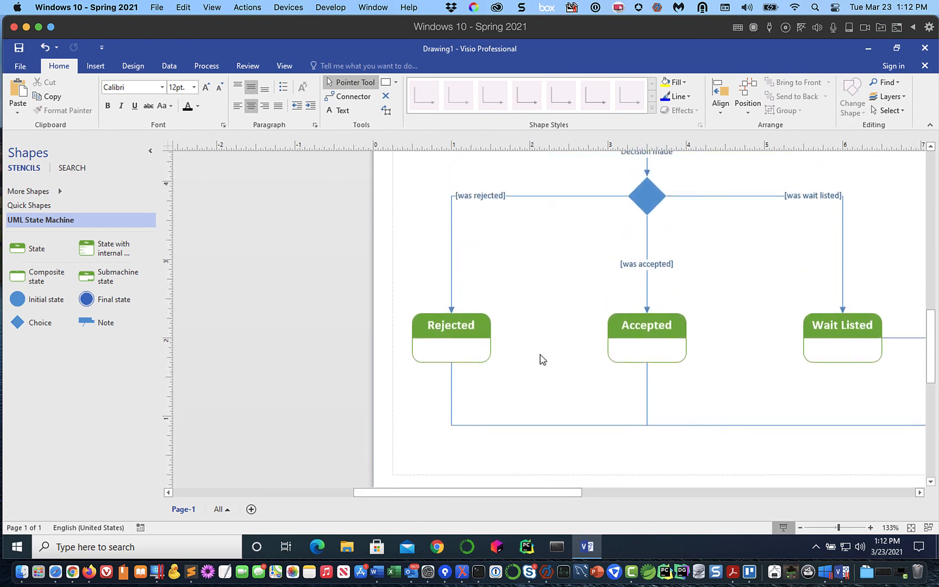
scroll(542, 359, up, 3)
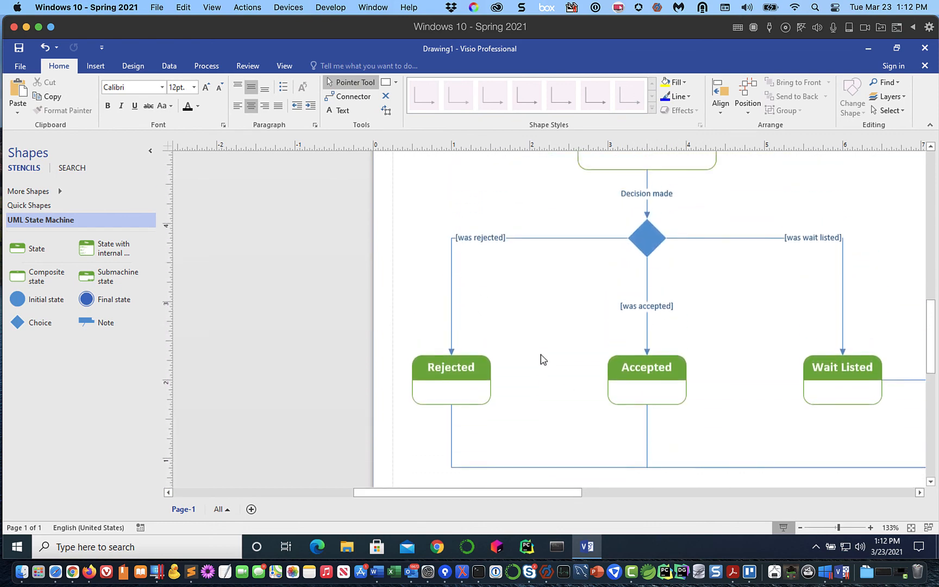
scroll(541, 353, up, 6)
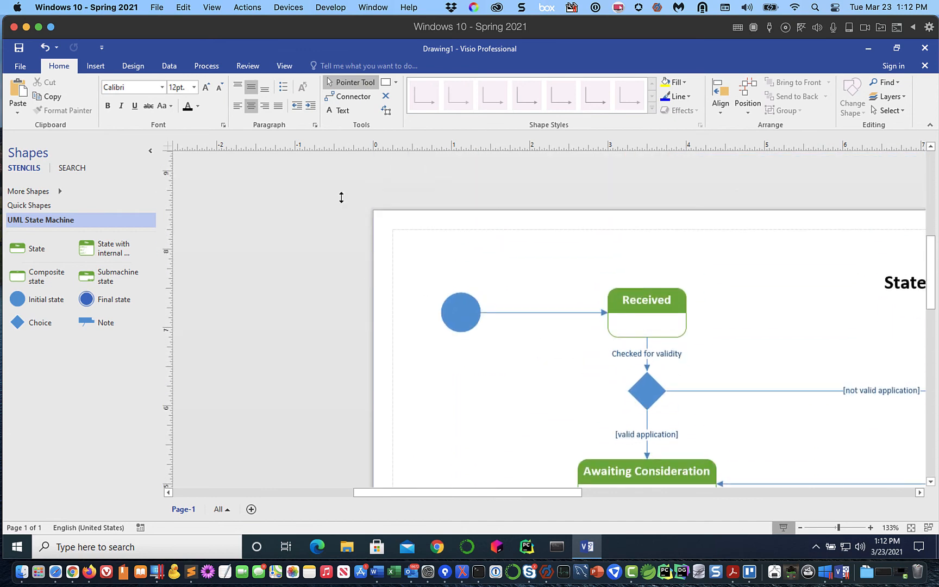
Save the drawing as ezu_application_state_machine_diagram in the tutorial_example folder, keeping the Visio Drawing file type
click(20, 68)
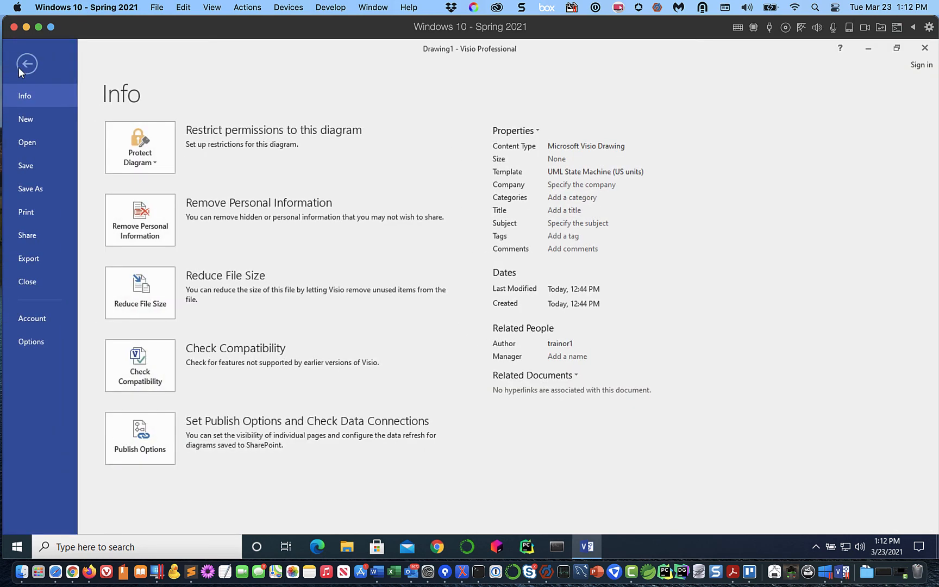
click(38, 191)
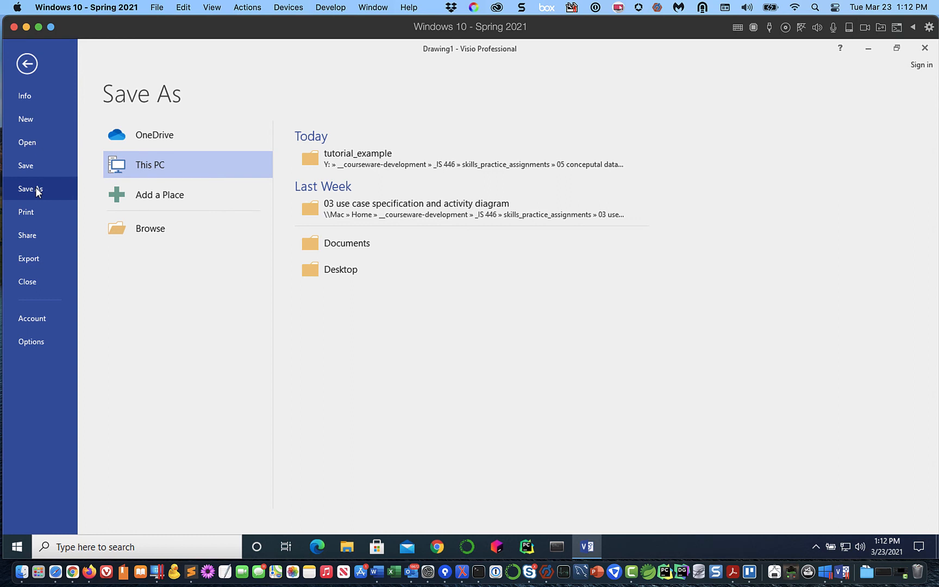
click(361, 163)
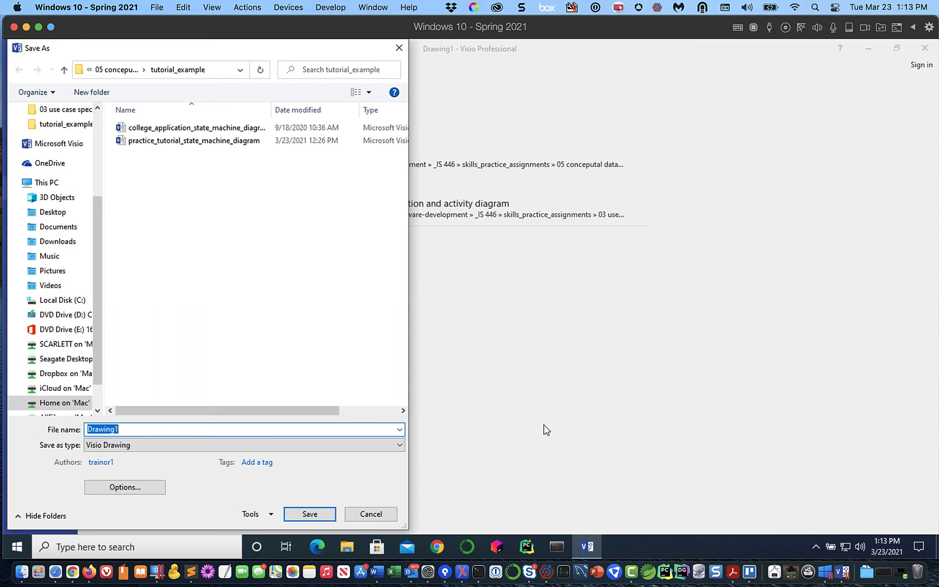
text(ezu)
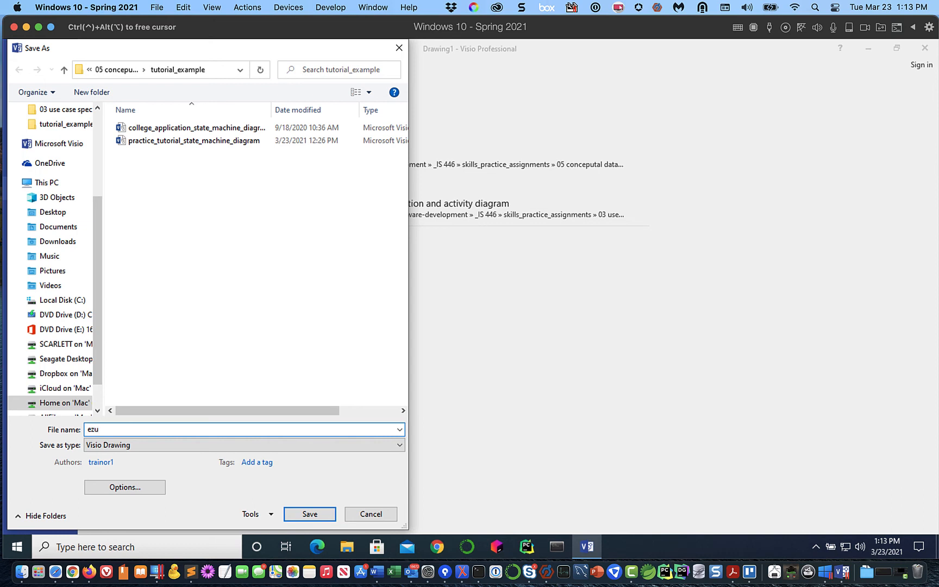
text(_)
text(application_state_machine_diagram)
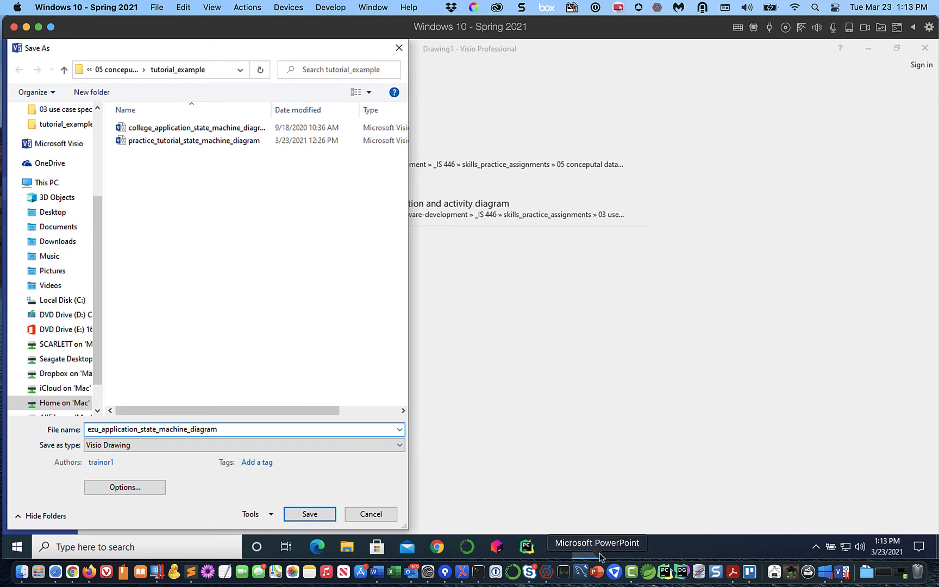
click(308, 514)
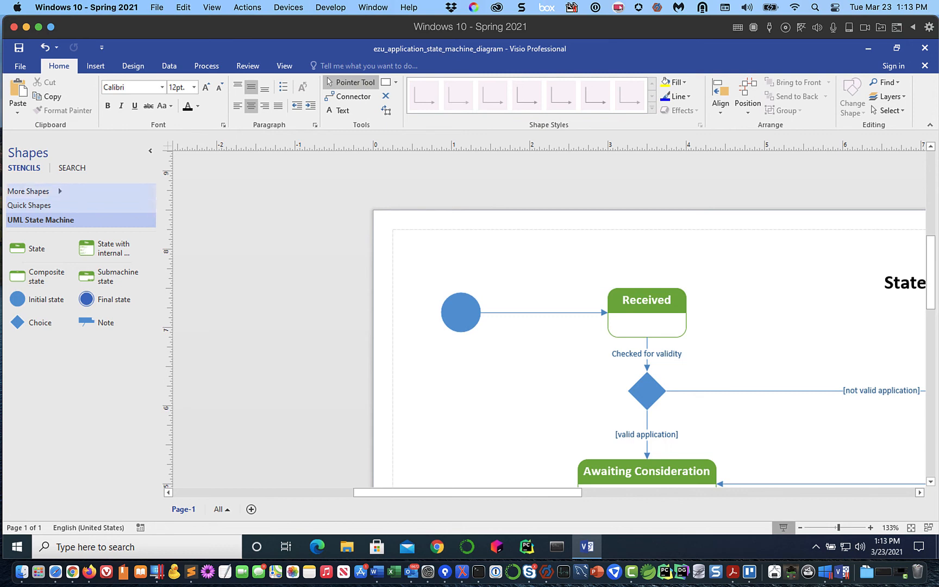
Print the whole diagram using the Microsoft Print to PDF printer
click(20, 66)
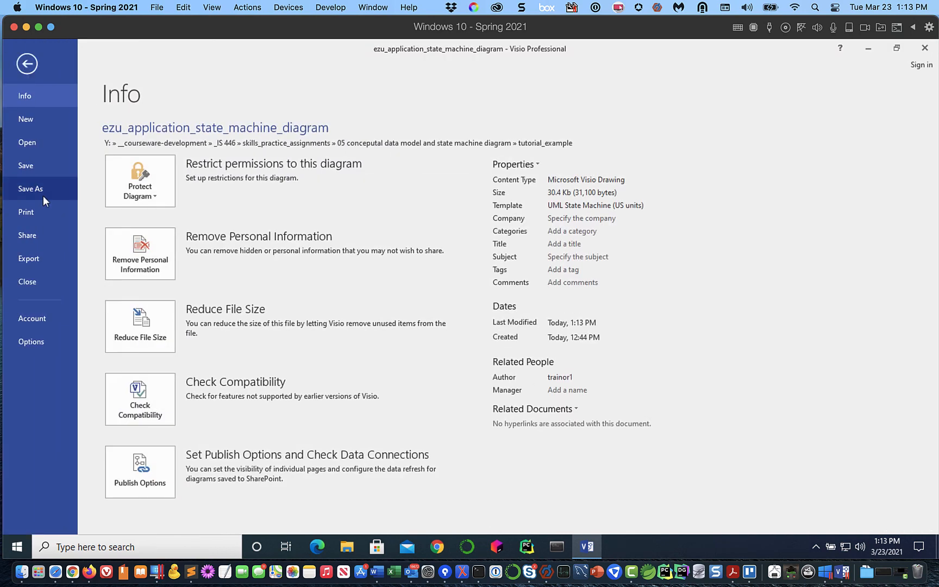
click(24, 212)
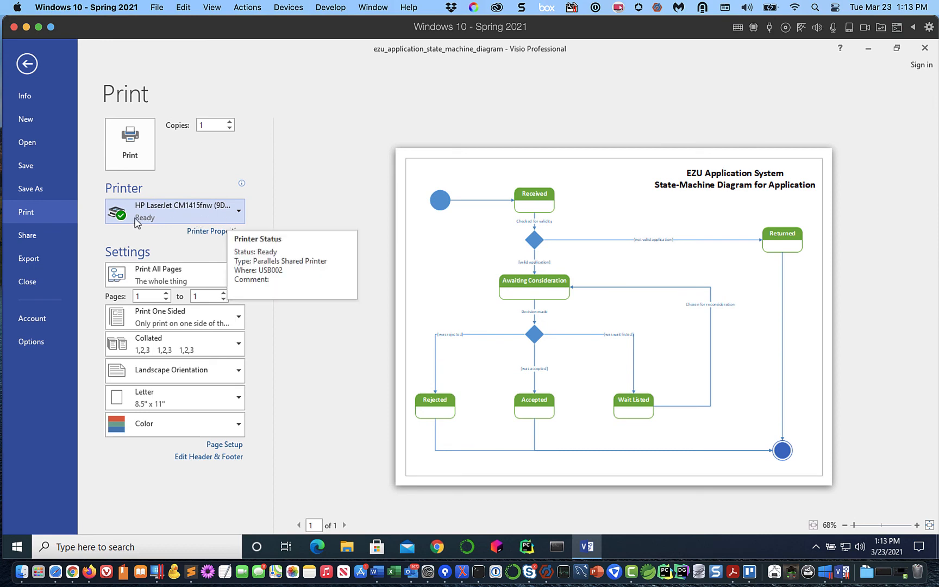
click(239, 213)
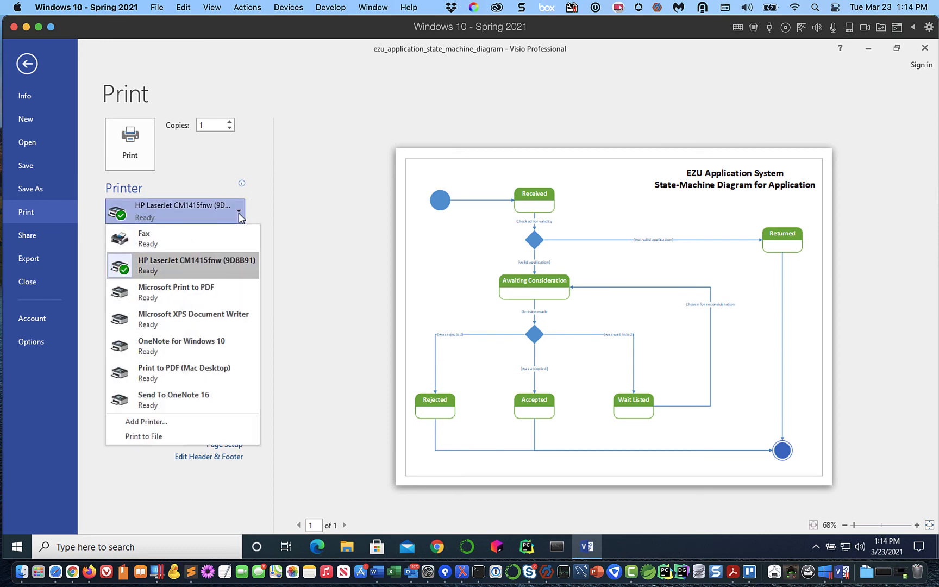
click(201, 294)
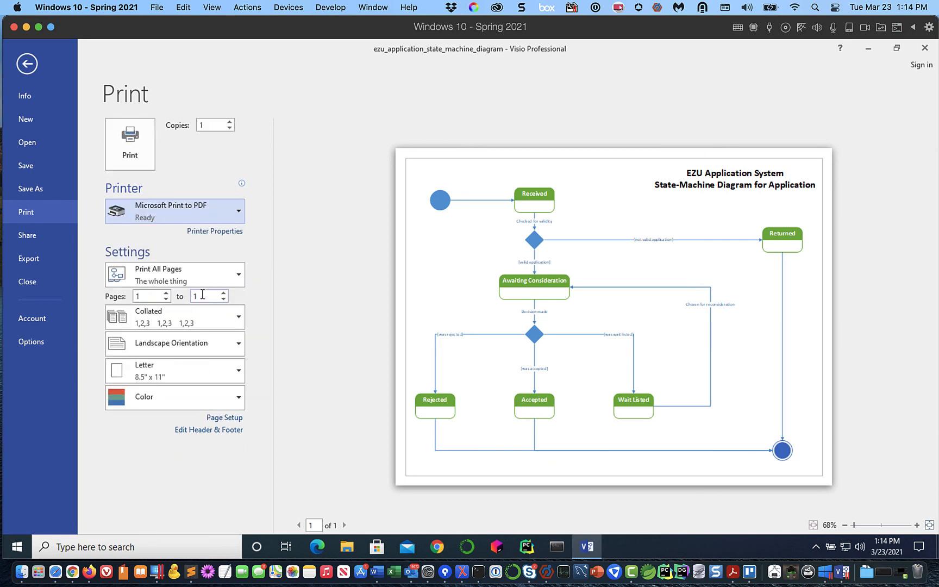
click(134, 141)
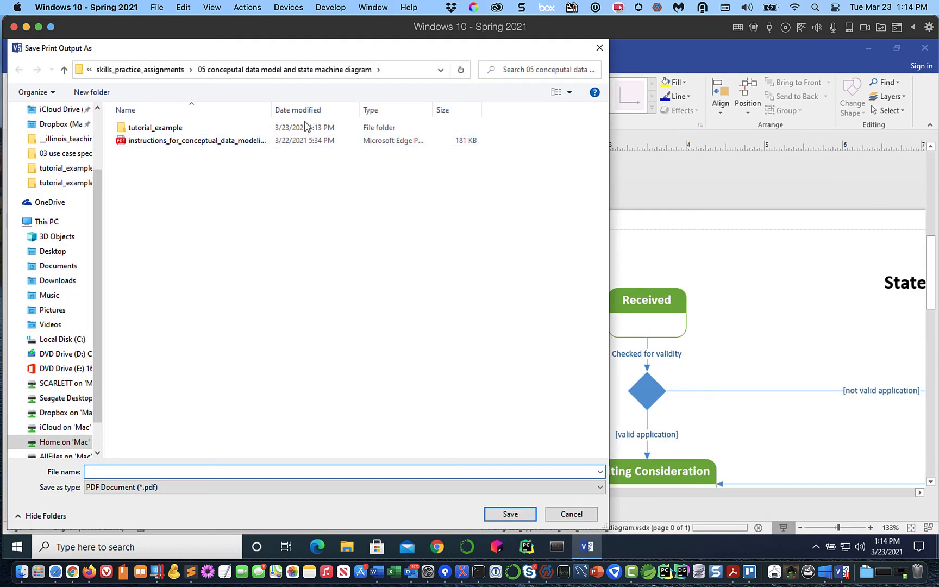
Save the PDF output as ezu_application_state_machine_diagram in the tutorial_example folder and bring the resulting PDF's window into view
double_click(147, 130)
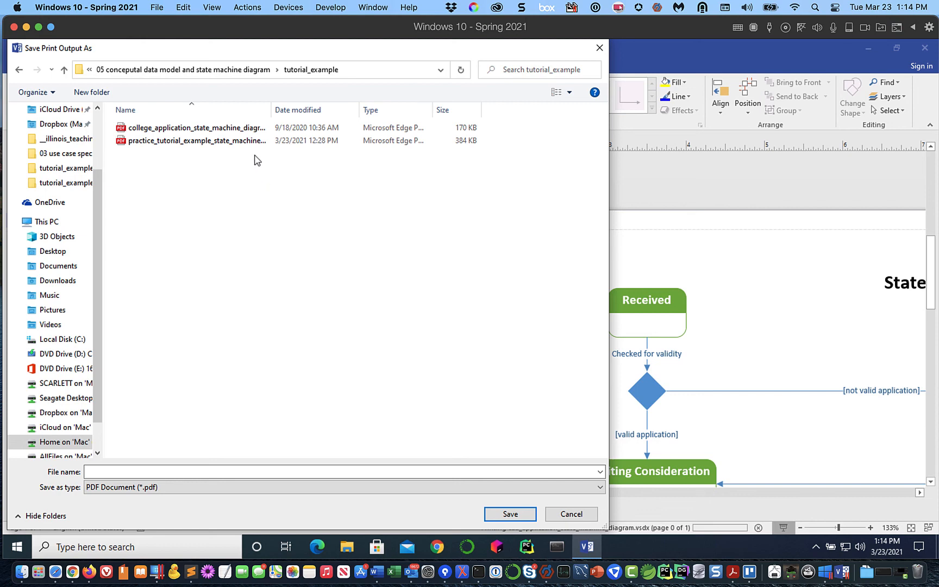
click(125, 471)
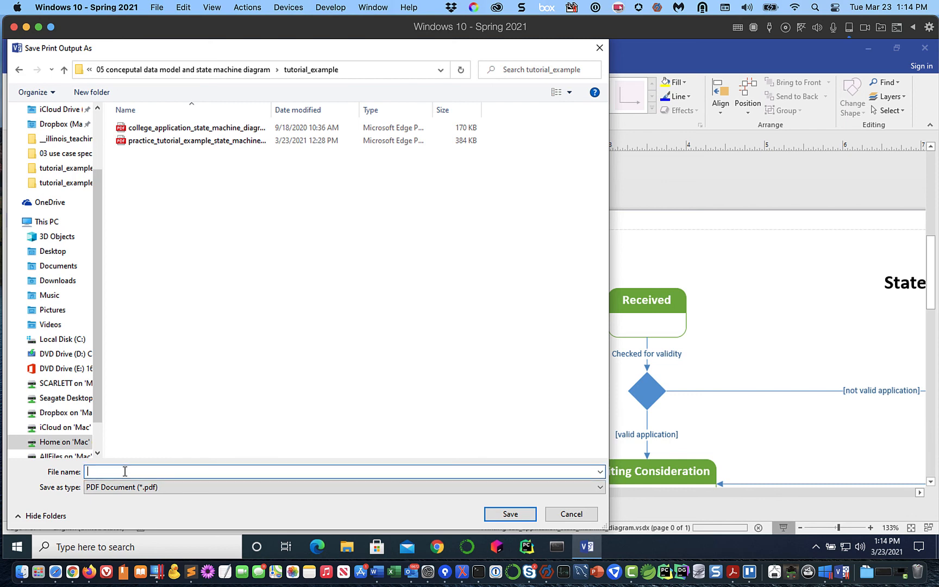
text(ezu)
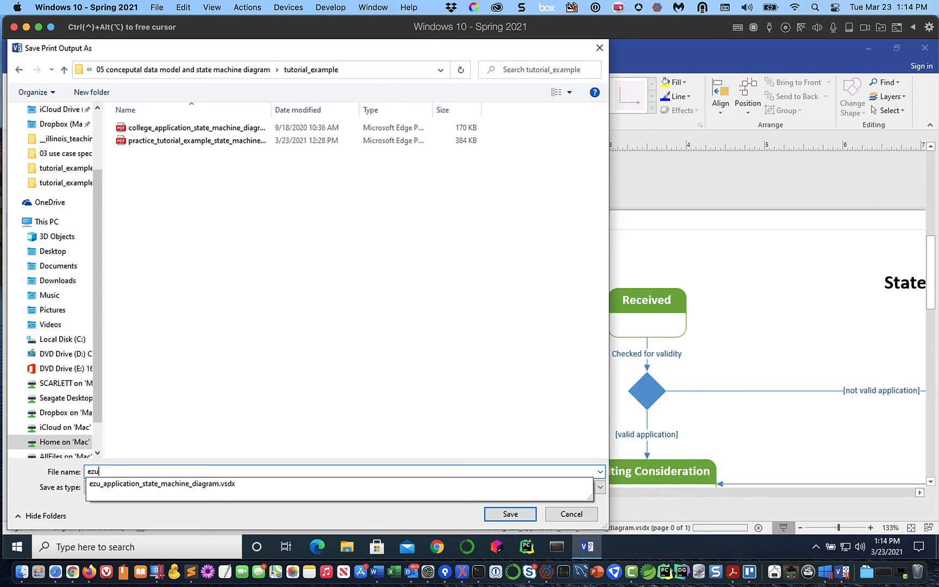
text(_application_state_machine_diagram)
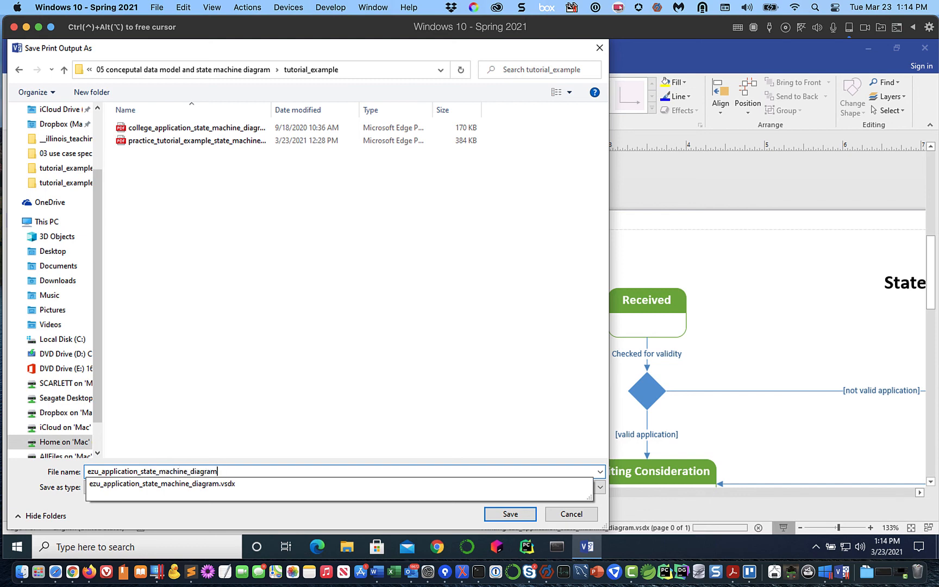
click(501, 514)
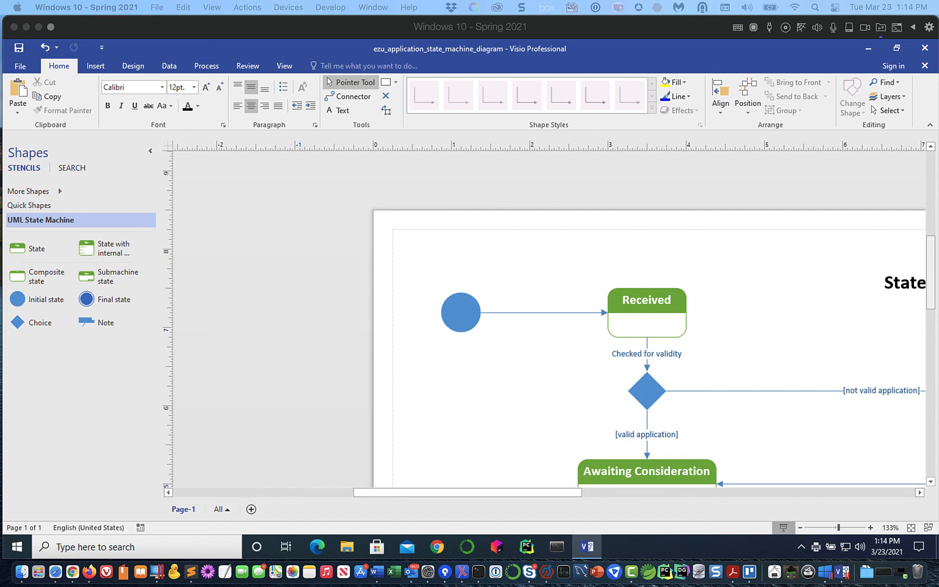
drag(938, 212, 331, 35)
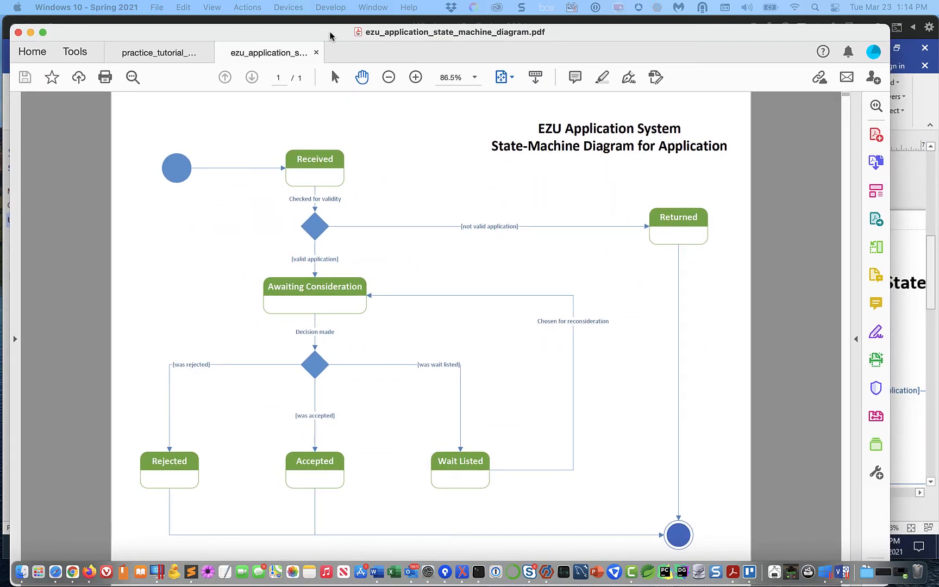